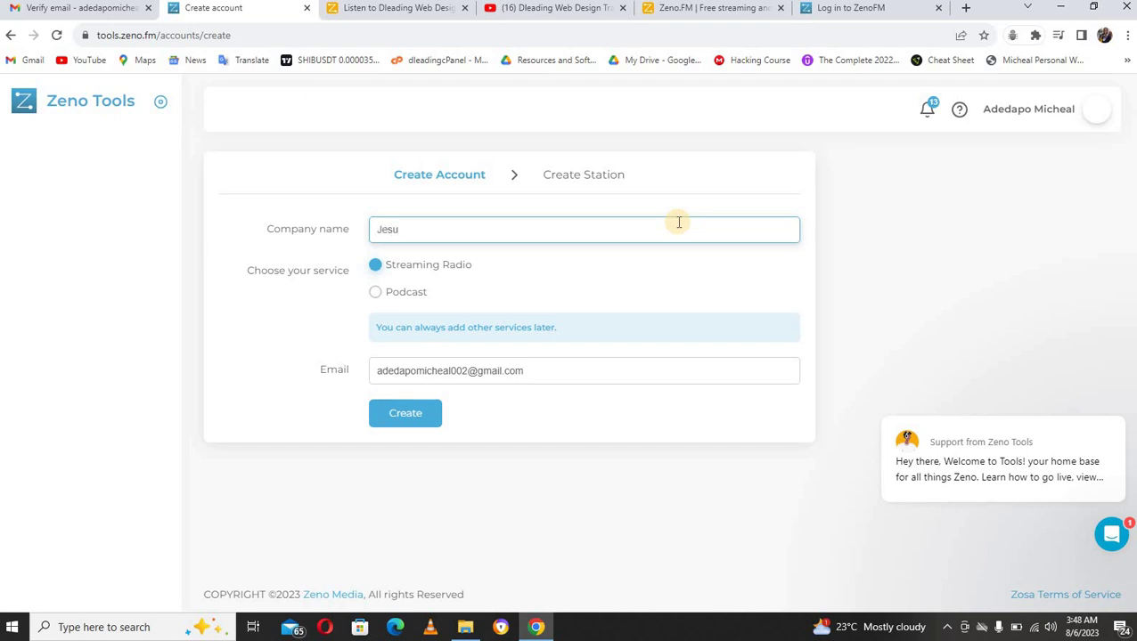
# Create the streaming radio account with the company name Jesus Focus and decline the Zeno Prime upgrade.
pyautogui.press('BackSpace')
pyautogui.write('s Focus')
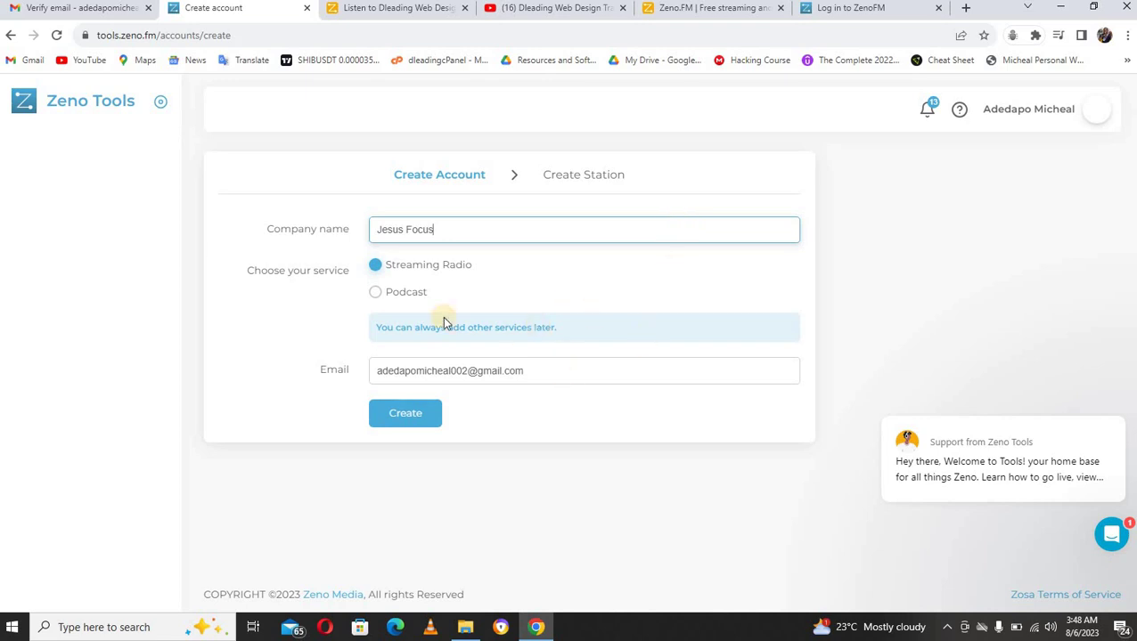
pyautogui.click(412, 420)
pyautogui.click(404, 421)
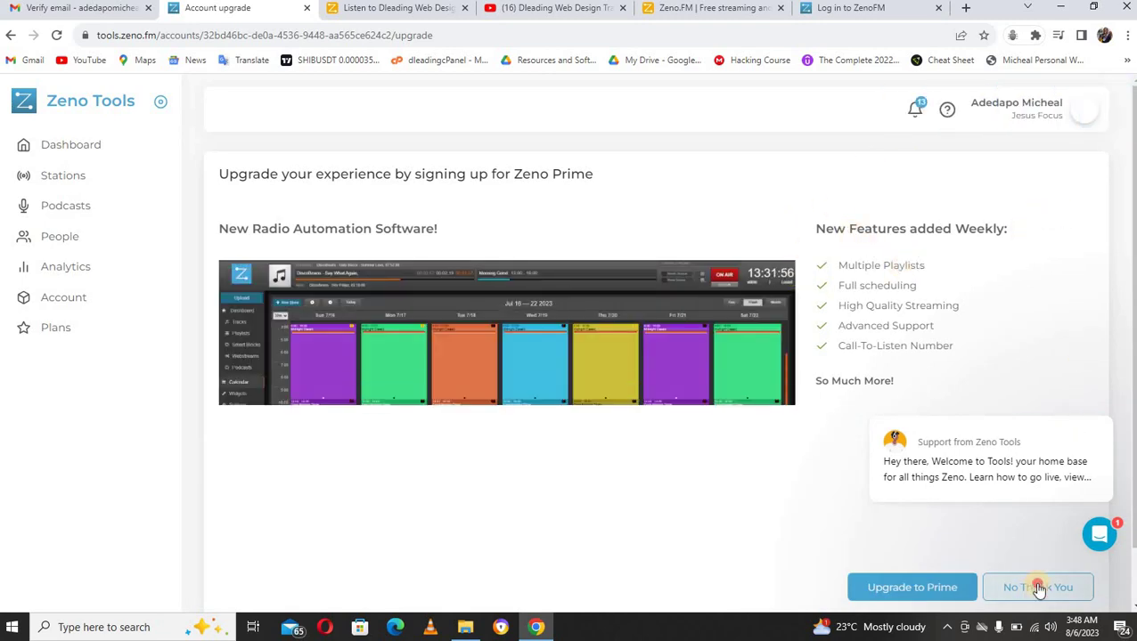
pyautogui.click(1038, 588)
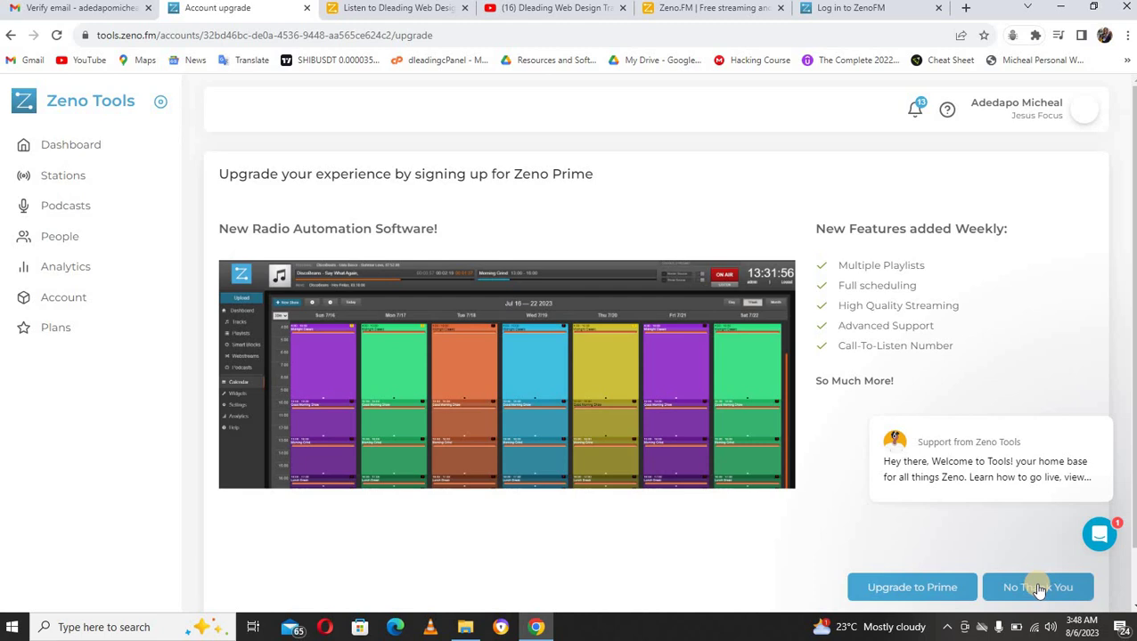
pyautogui.click(1038, 588)
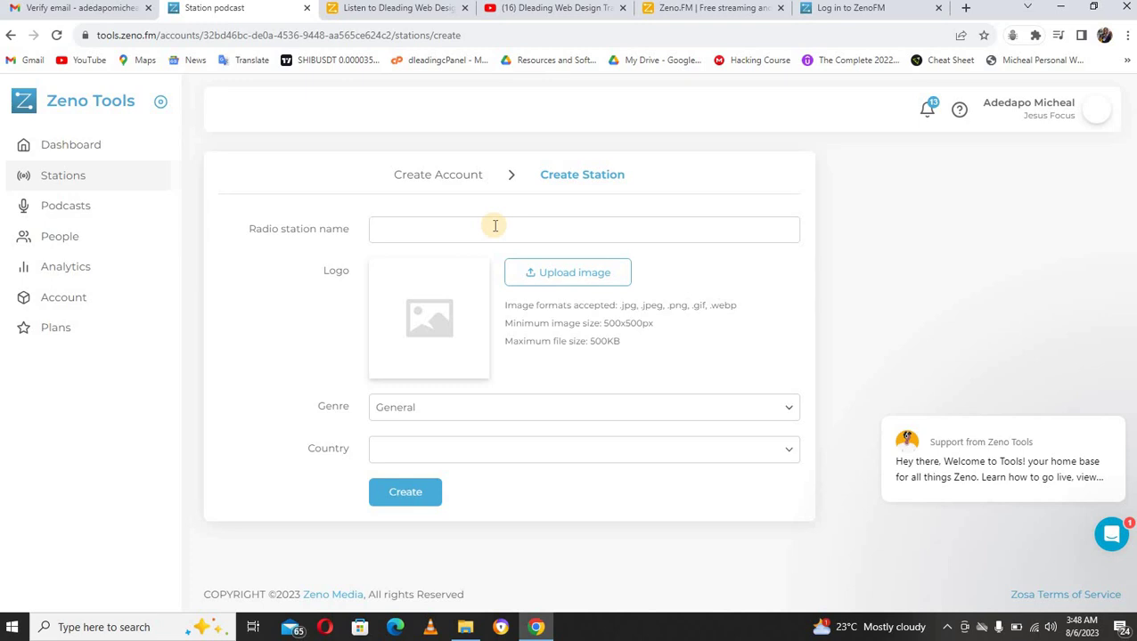
# Name the new radio station Jesus FM.
pyautogui.click(486, 229)
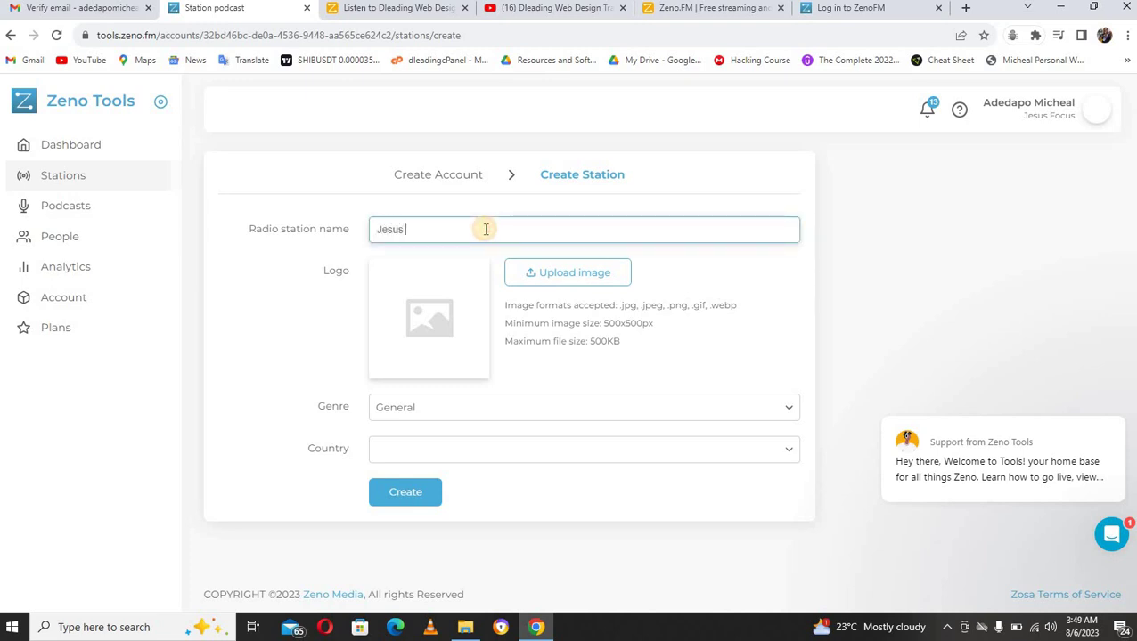
pyautogui.write('Jesus FM')
pyautogui.click(547, 276)
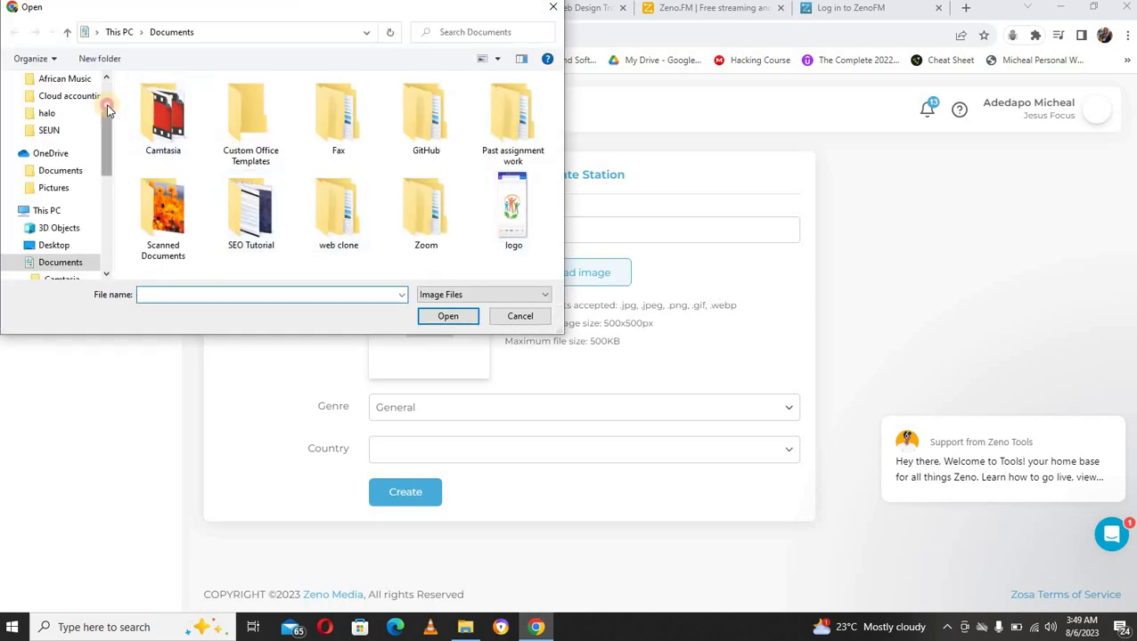
pyautogui.scroll(2, 96, 116)
pyautogui.click(84, 123)
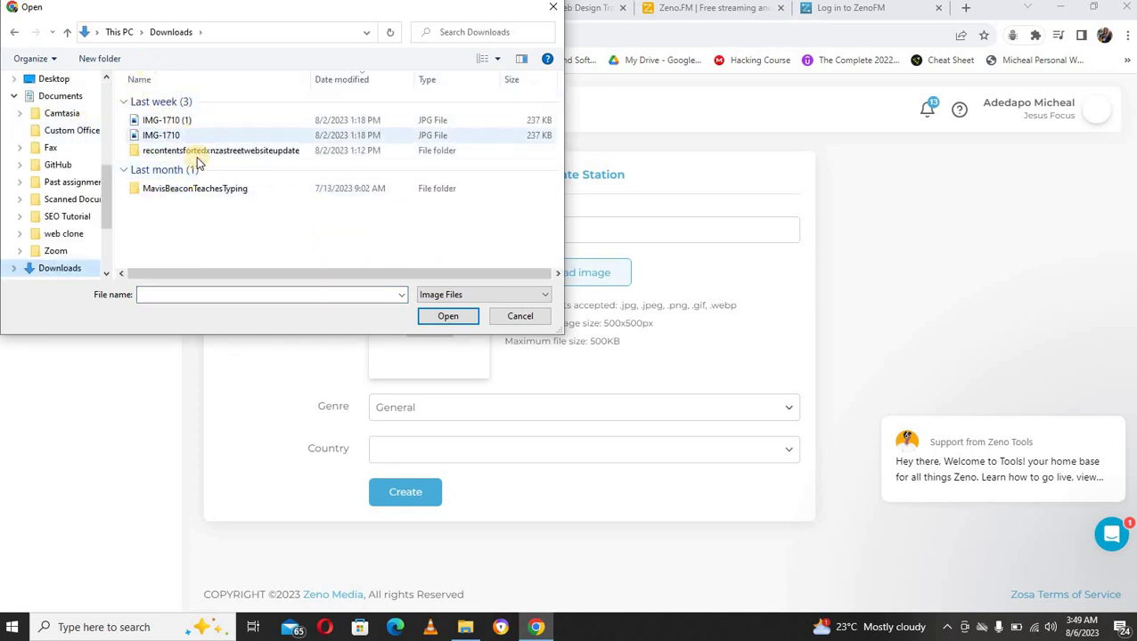
pyautogui.moveTo(110, 191); pyautogui.dragTo(89, 105)
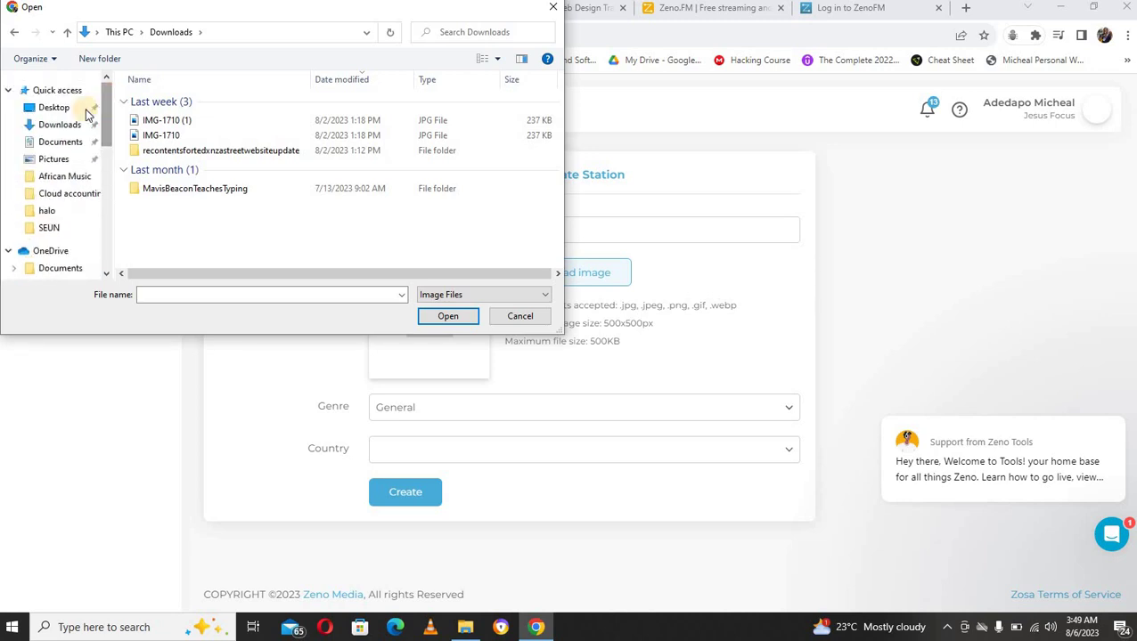
pyautogui.click(69, 107)
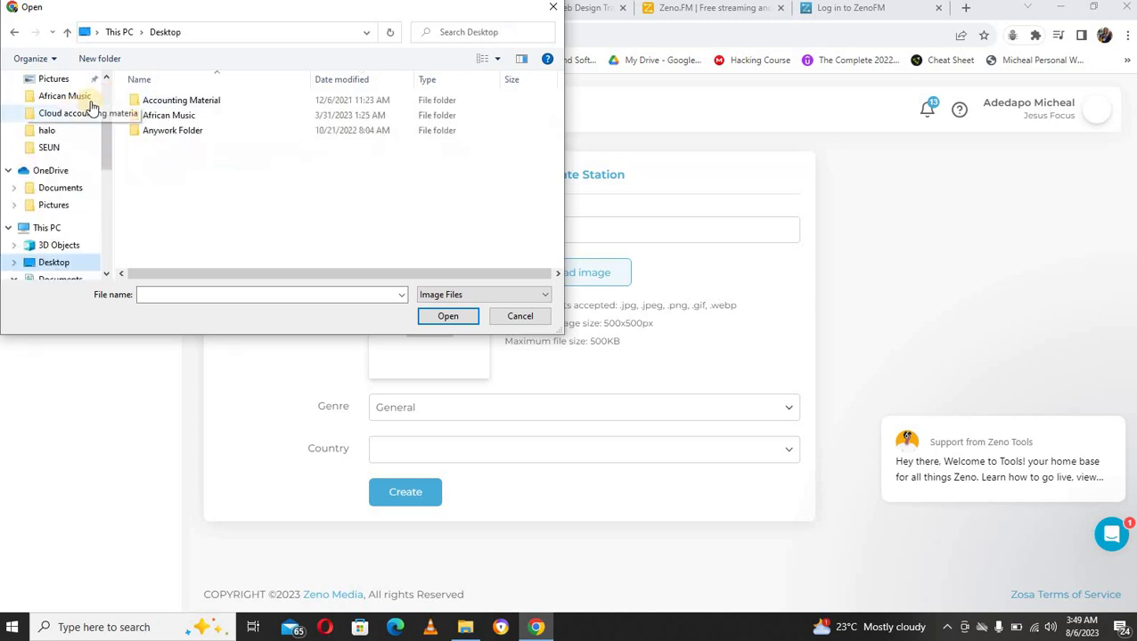
pyautogui.click(189, 176)
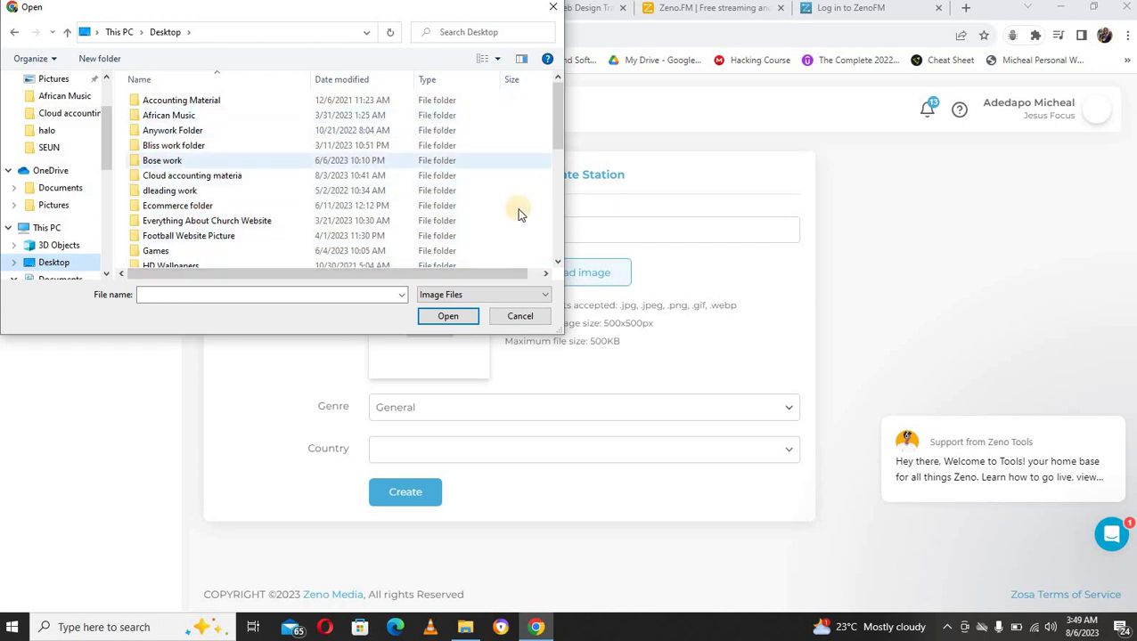
pyautogui.click(521, 317)
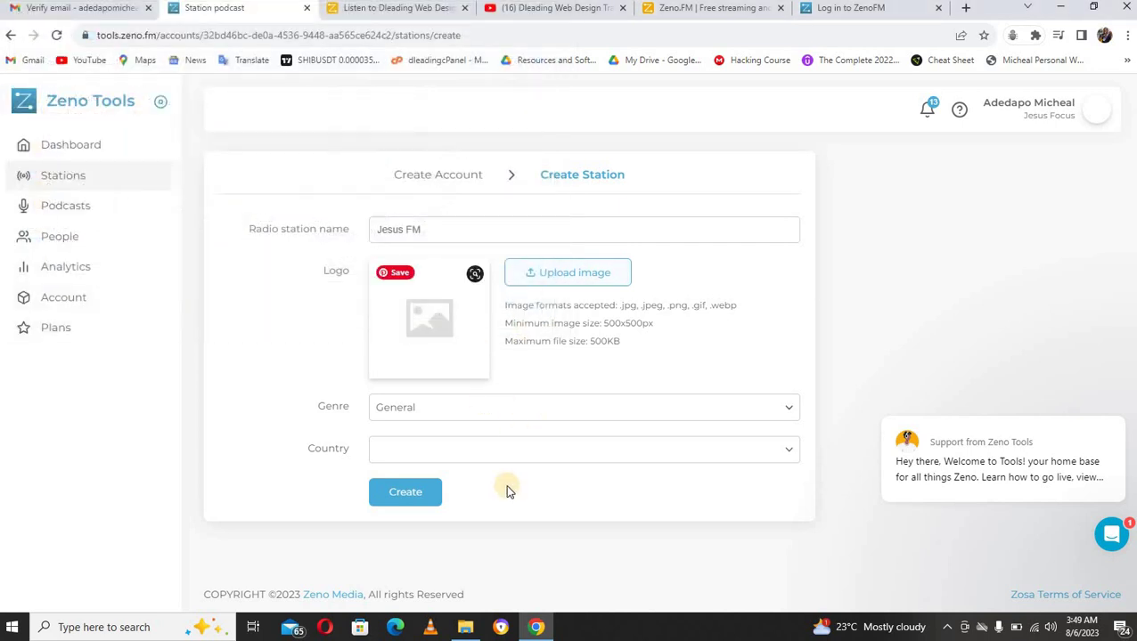
# Switch to File Explorer and extract the Radio-20230806T023432Z-001 archive in the Downloads folder.
pyautogui.click(465, 628)
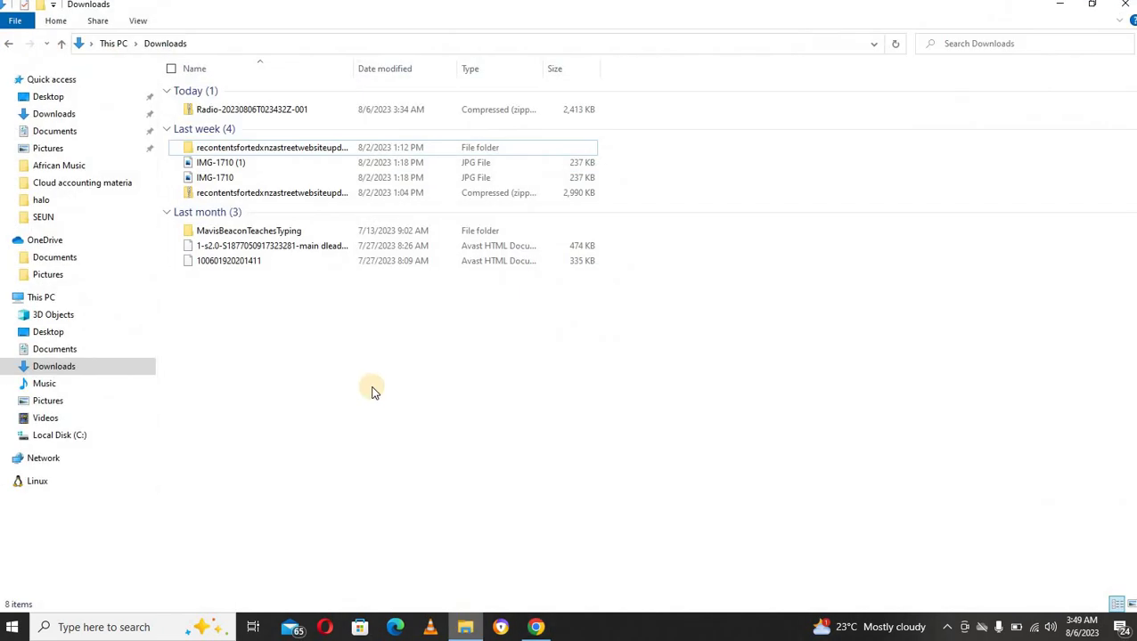
pyautogui.click(275, 109)
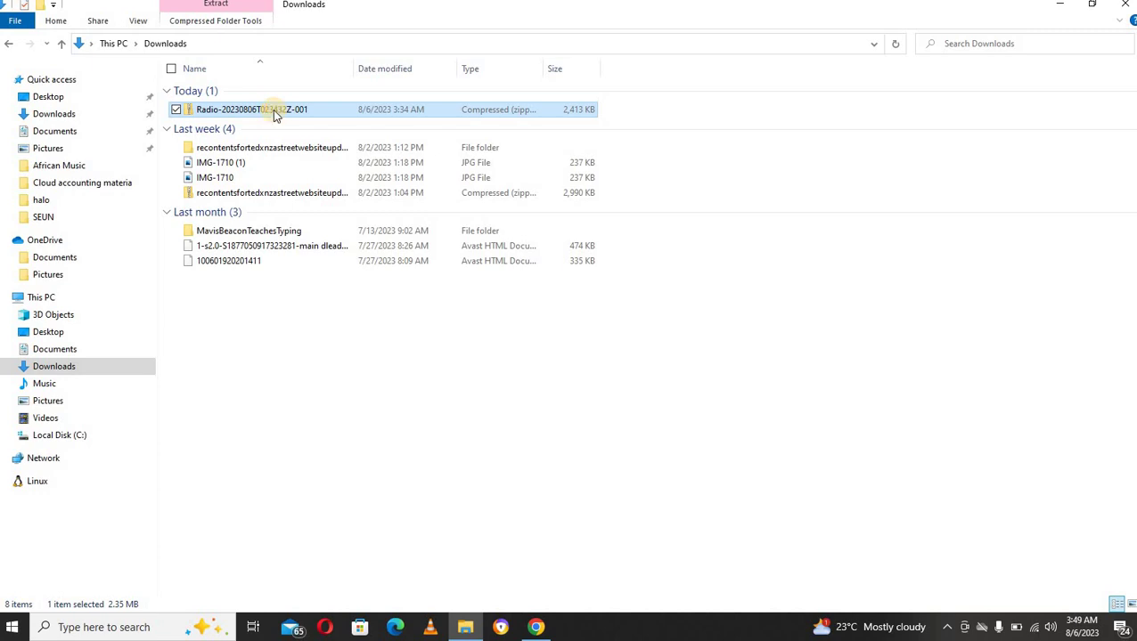
pyautogui.rightClick(275, 109)
# Return to Chrome and upload the "radio post" image from the extracted Radio folder in Downloads as the station logo.
pyautogui.click(537, 627)
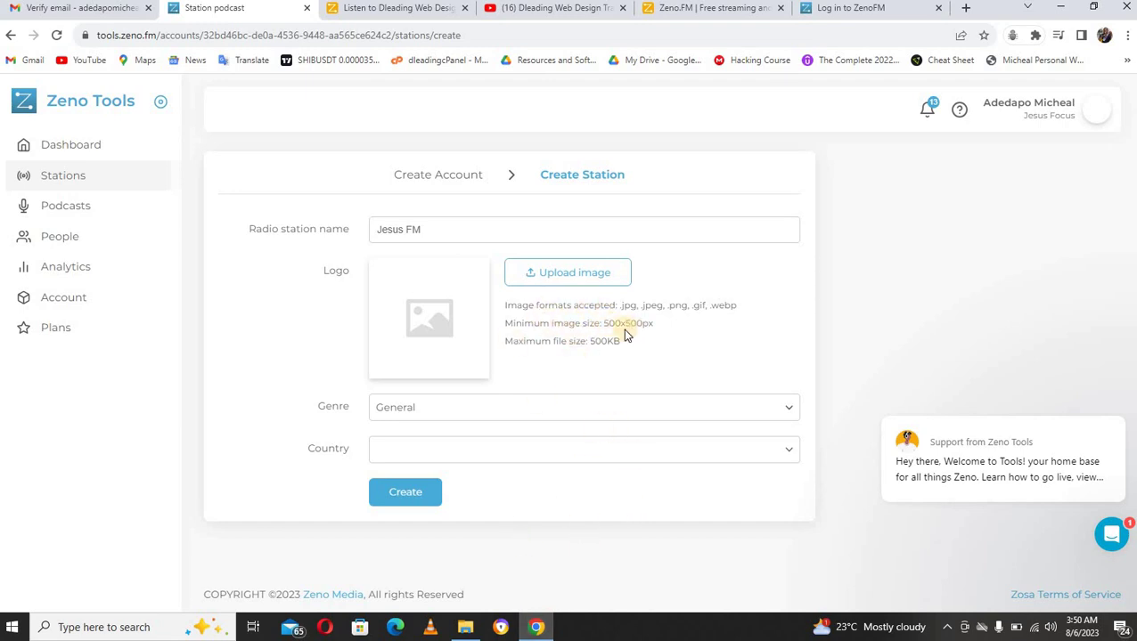
pyautogui.click(578, 275)
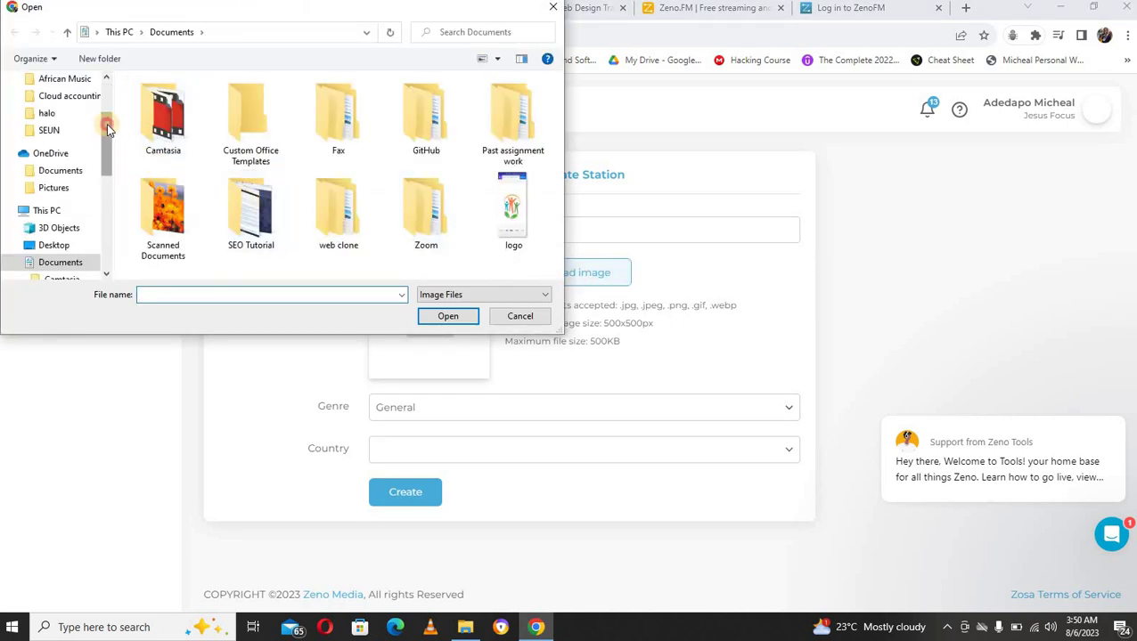
pyautogui.moveTo(107, 129); pyautogui.dragTo(109, 63)
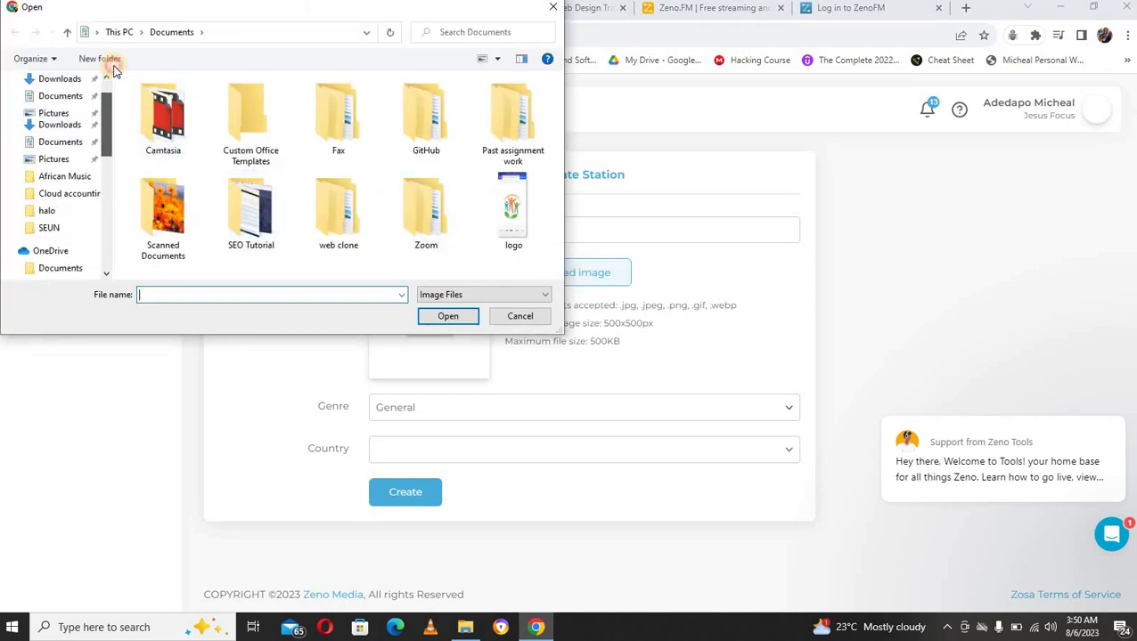
pyautogui.click(60, 125)
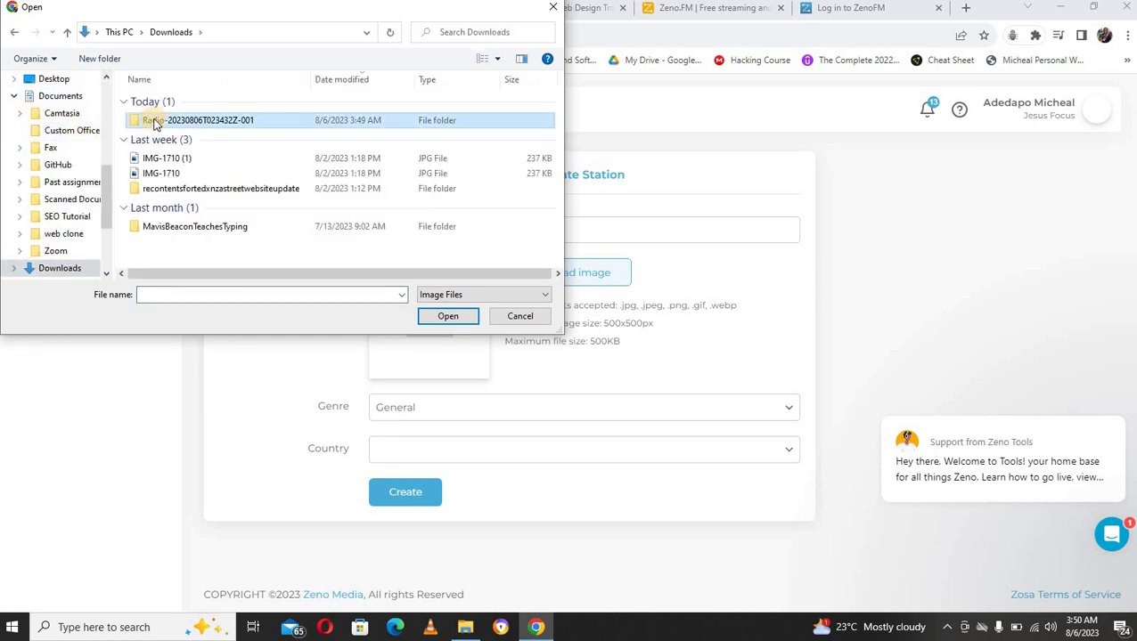
pyautogui.doubleClick(153, 121)
pyautogui.click(173, 100)
pyautogui.doubleClick(173, 101)
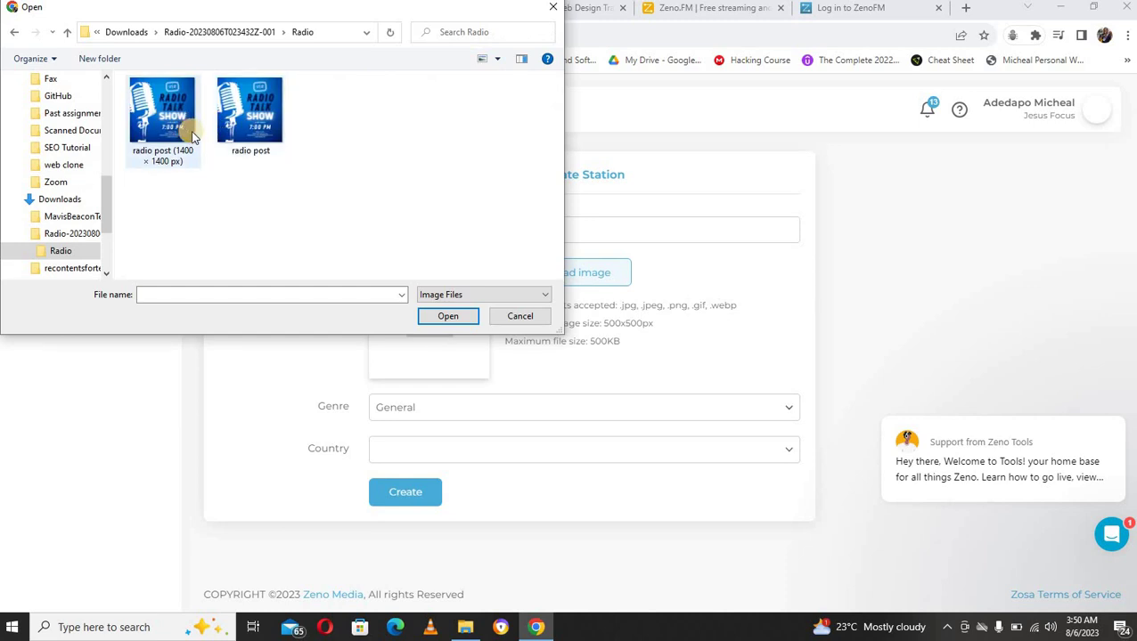
pyautogui.click(246, 120)
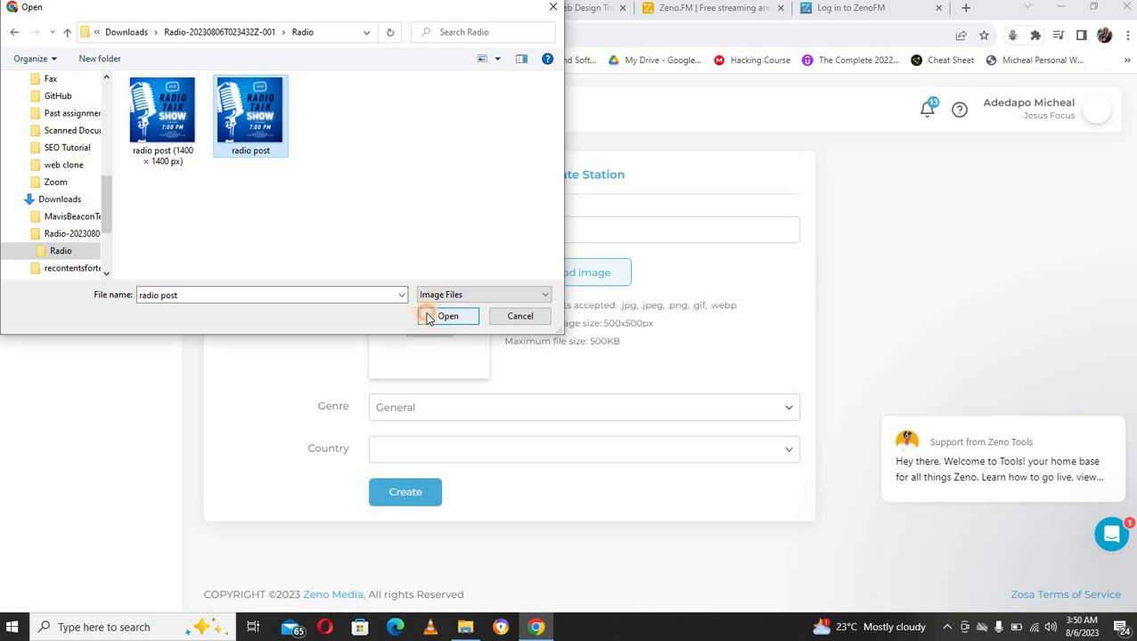
pyautogui.click(446, 318)
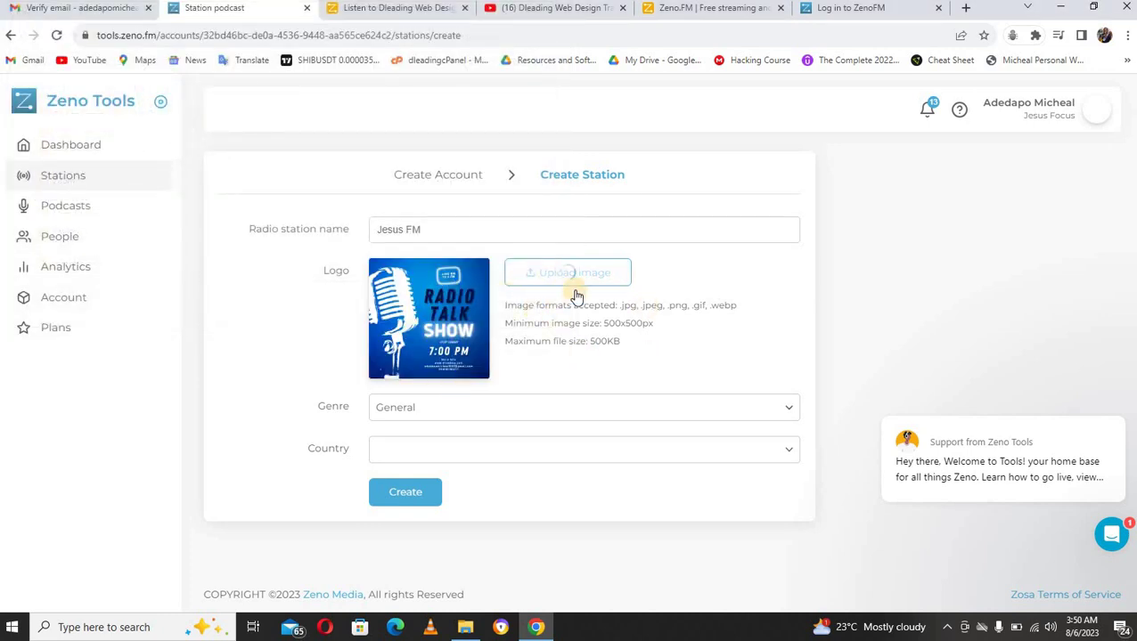
# Set the station's genre to General and its country to Nigeria, and create the station.
pyautogui.click(551, 401)
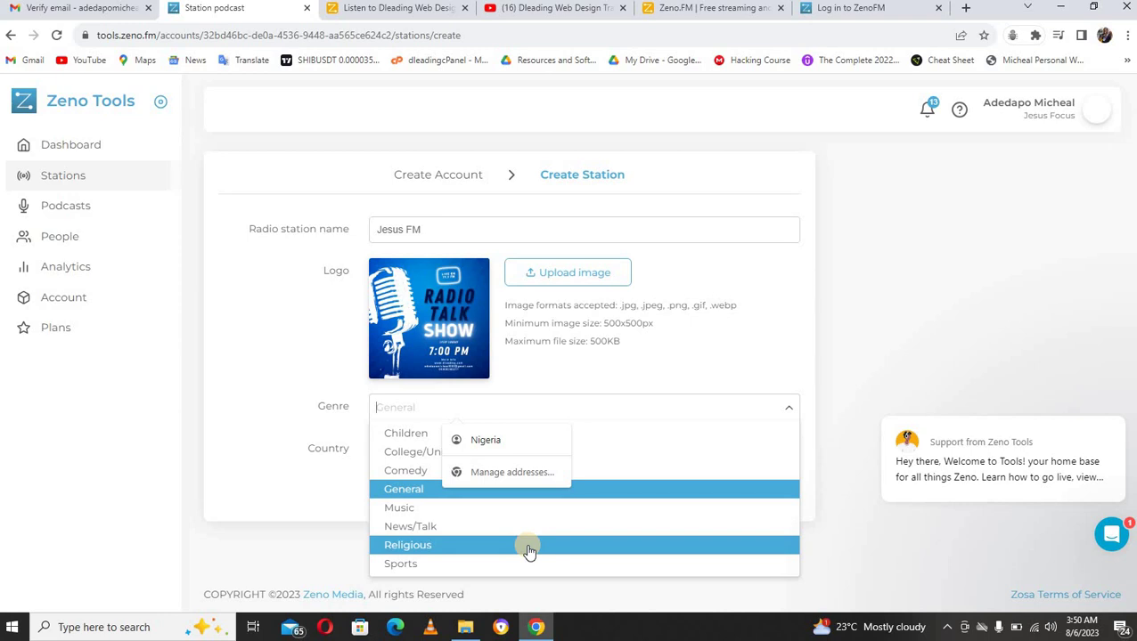
pyautogui.click(603, 490)
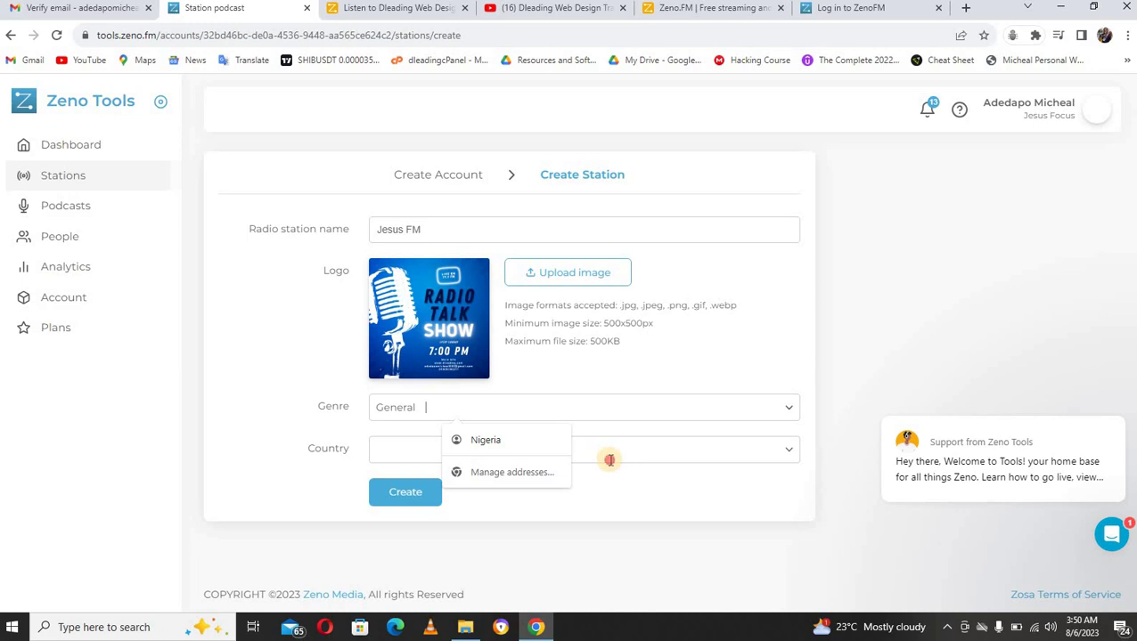
pyautogui.click(608, 454)
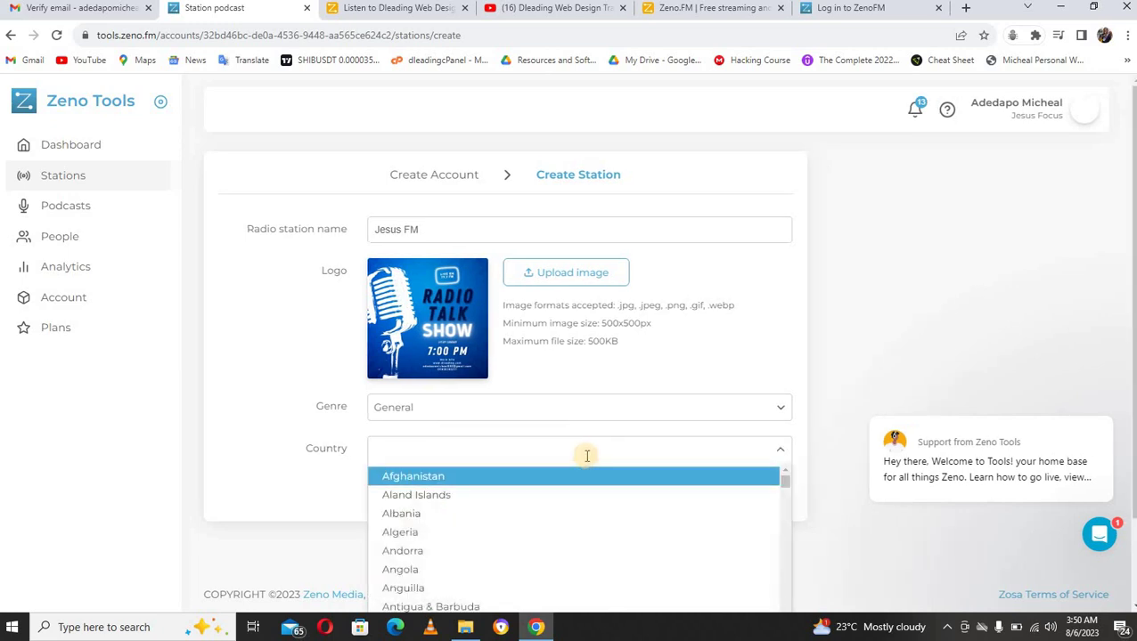
pyautogui.write('nig')
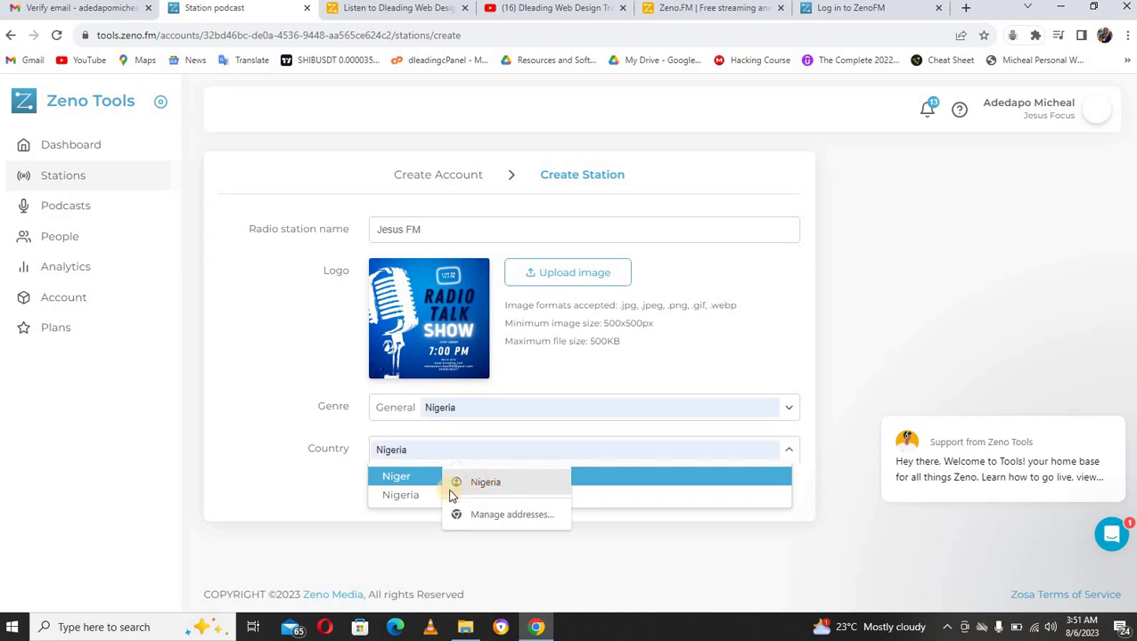
pyautogui.write('e')
pyautogui.click(430, 497)
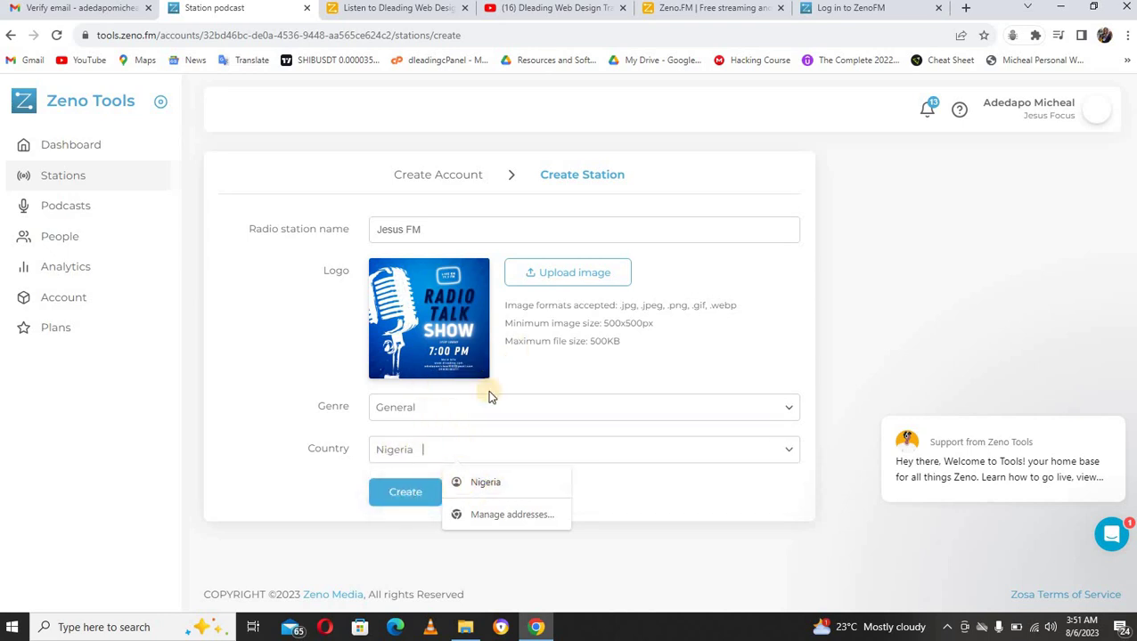
pyautogui.click(406, 498)
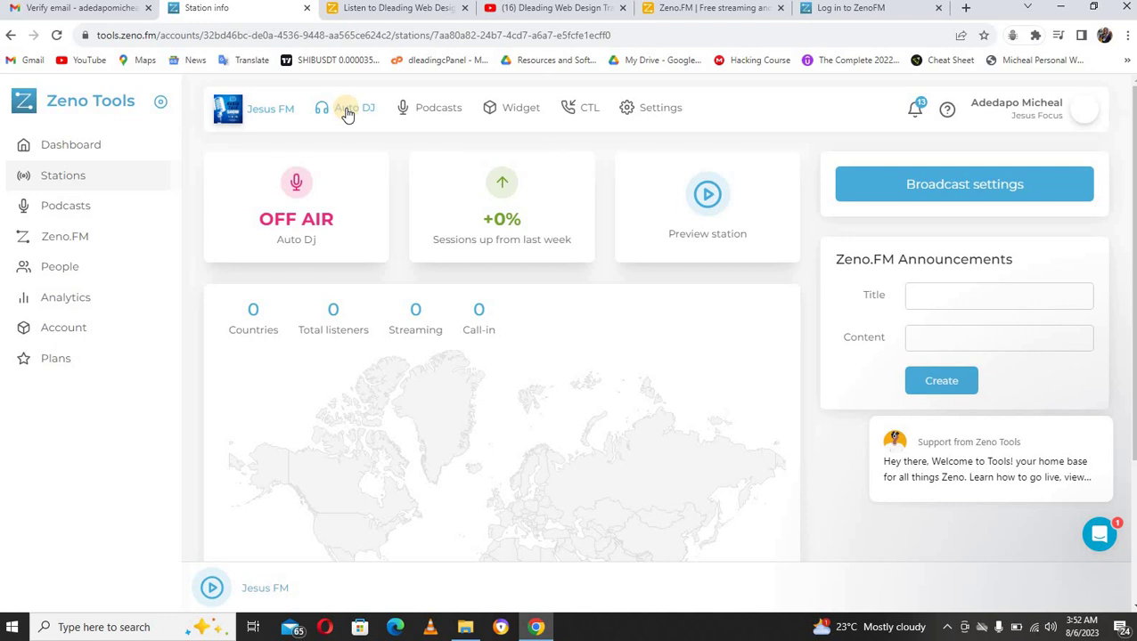
# Start Auto DJ for the station, upload the track "Jesus Love you by Dleading" and save it to the playlist.
pyautogui.click(347, 112)
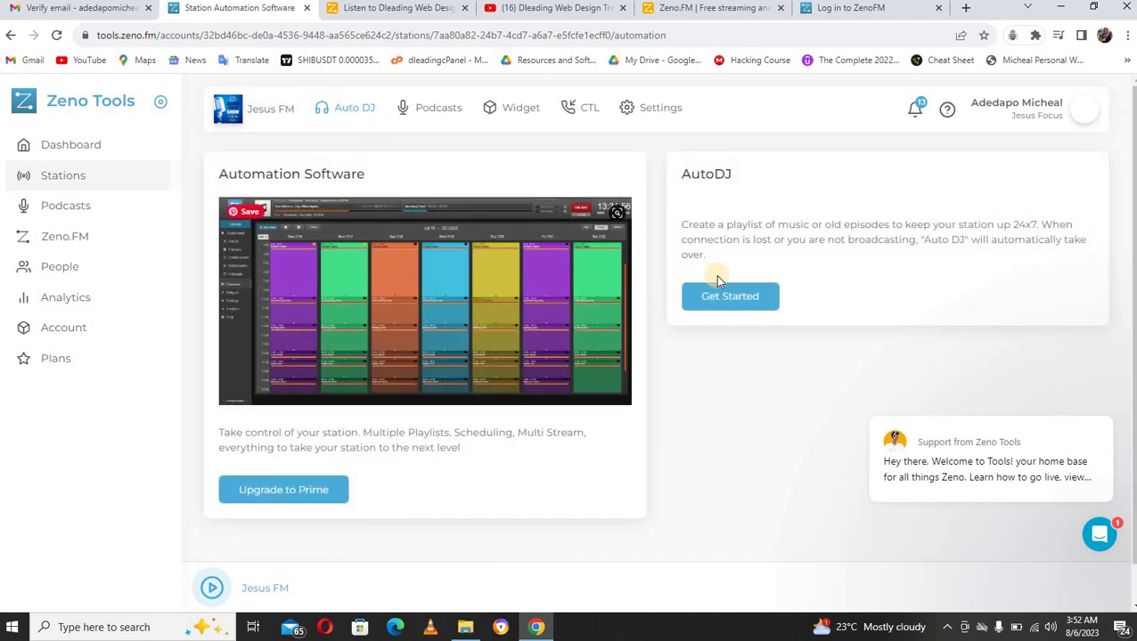
pyautogui.click(737, 503)
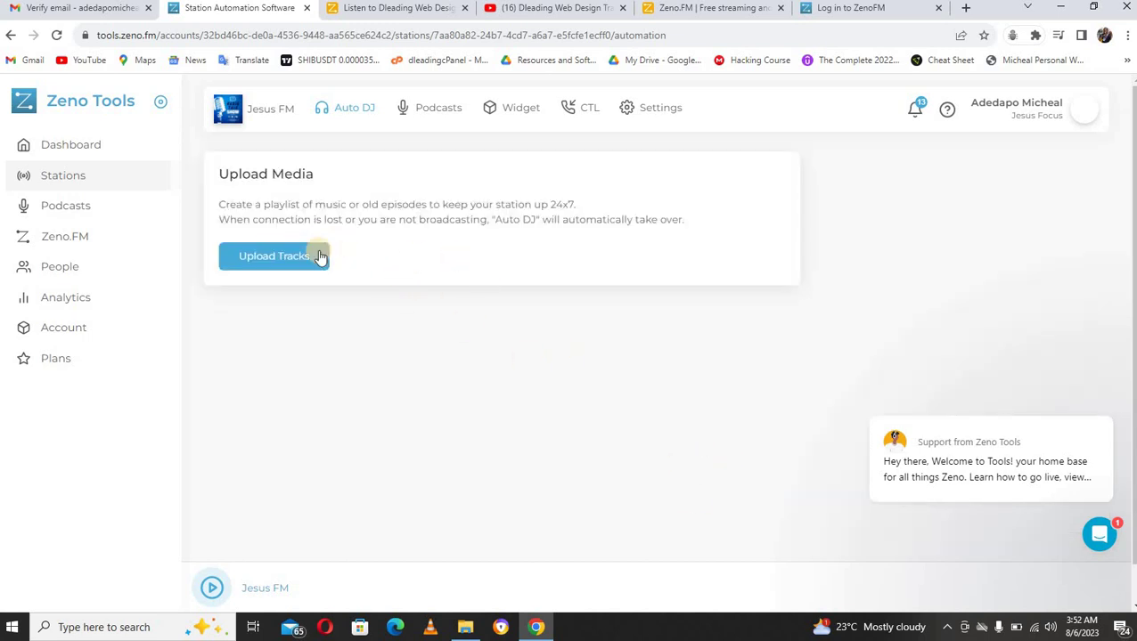
pyautogui.click(293, 257)
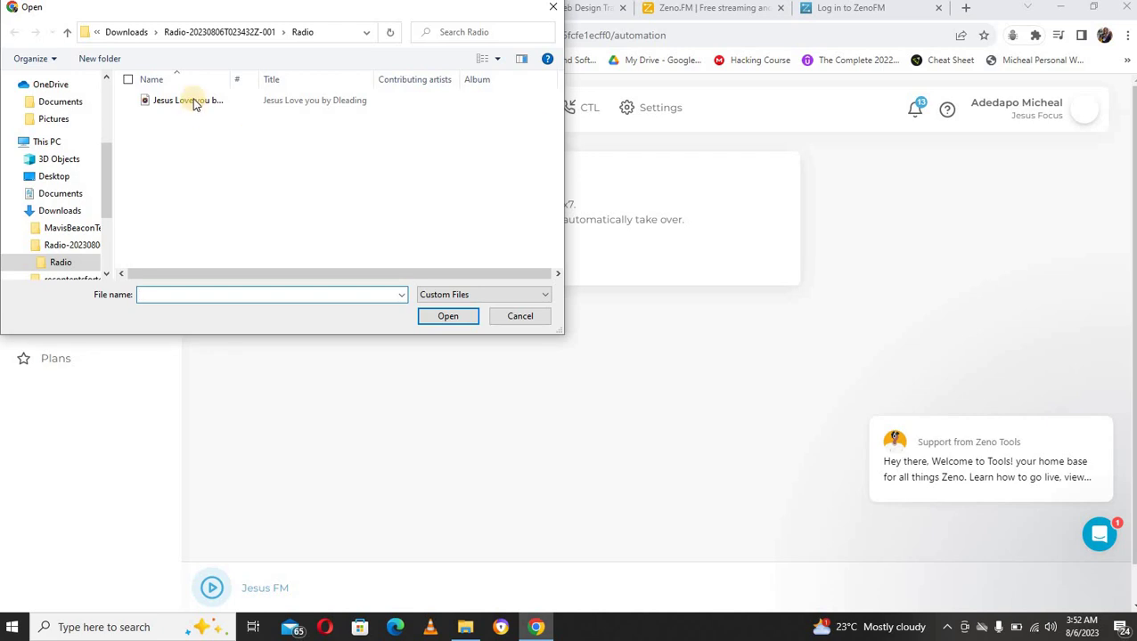
pyautogui.click(192, 101)
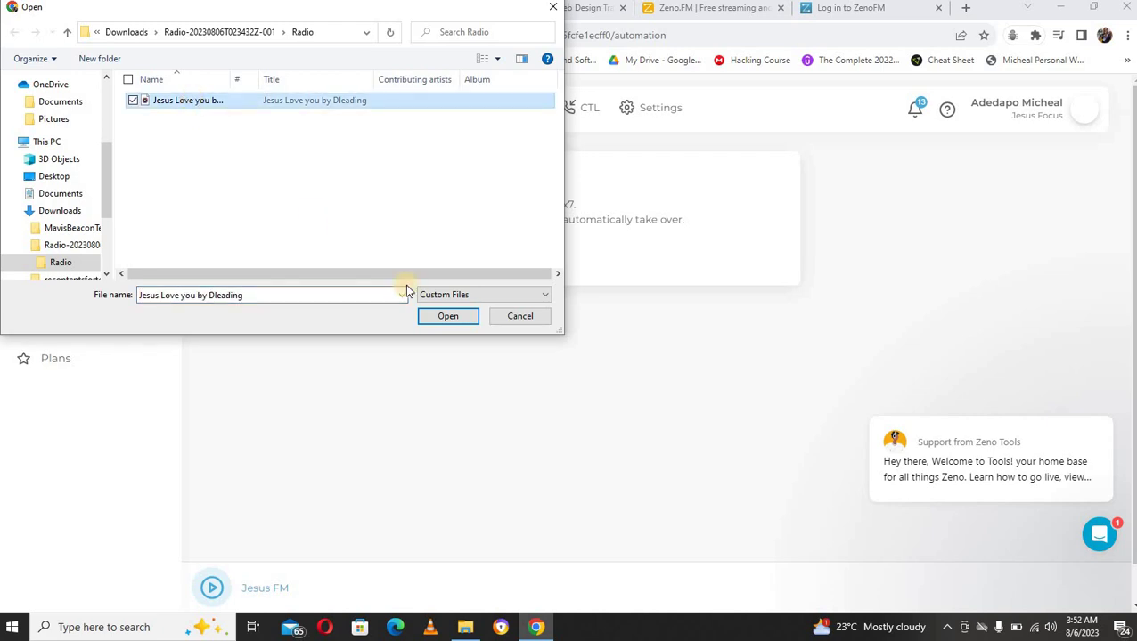
pyautogui.click(443, 317)
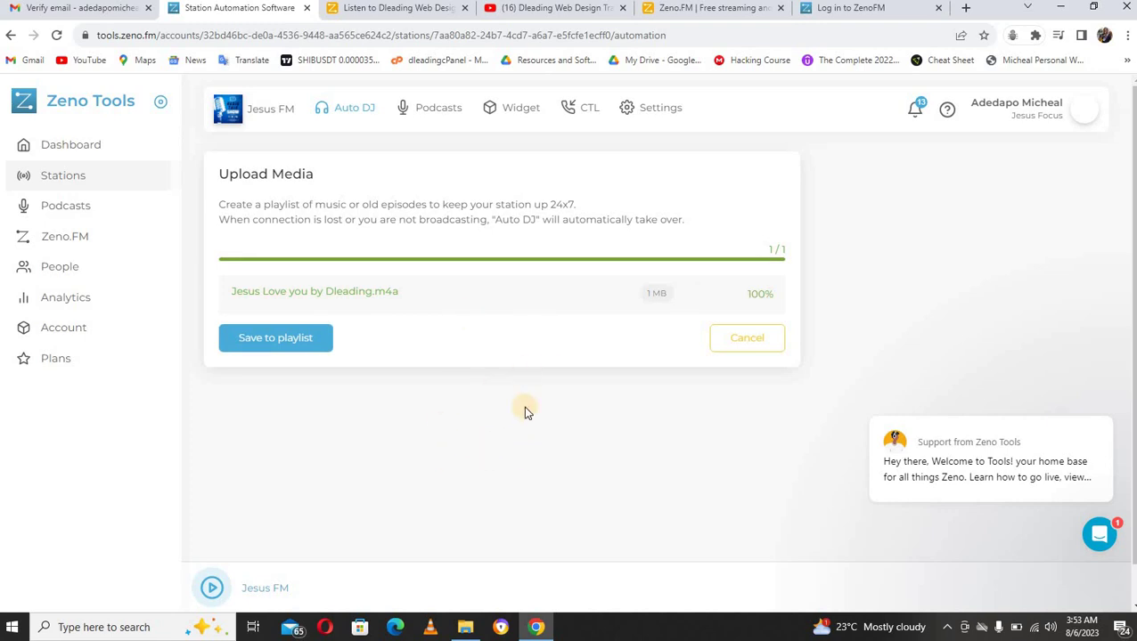
pyautogui.click(293, 339)
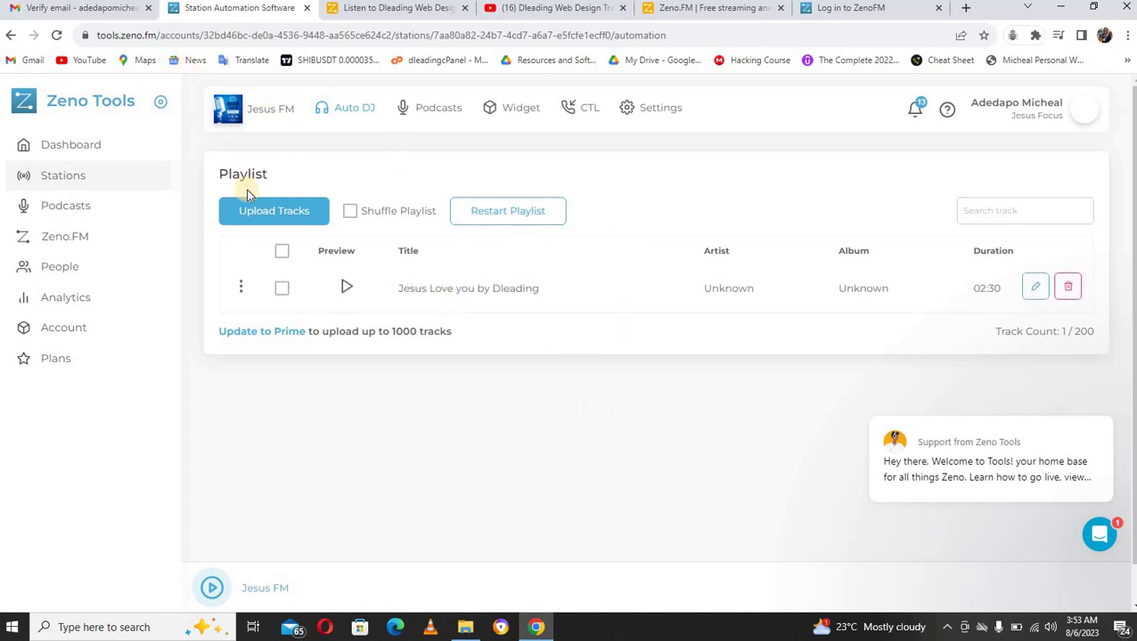
# Open the Zeno.FM microsite settings in a new browser tab and copy the Jesus FM station URL.
pyautogui.rightClick(85, 239)
pyautogui.click(100, 246)
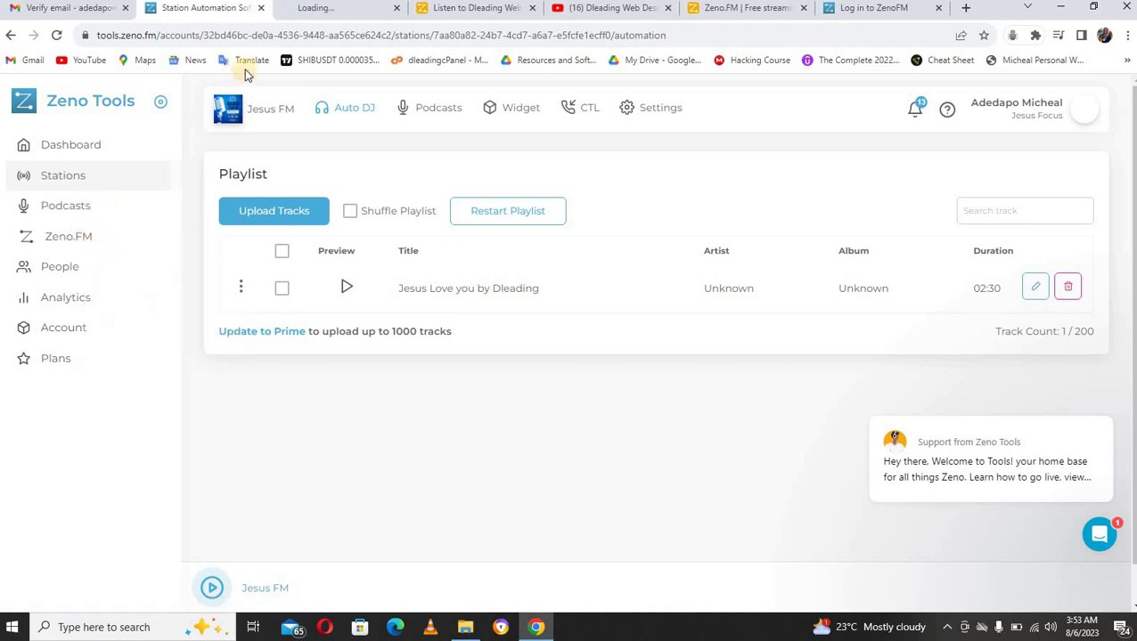
pyautogui.click(310, 9)
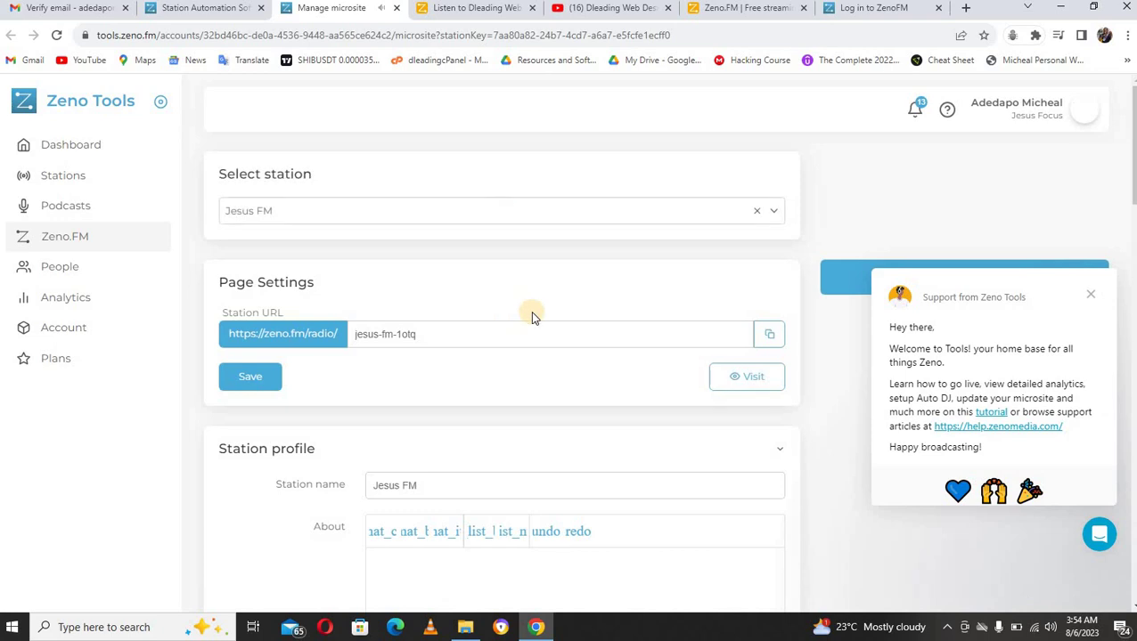
pyautogui.click(770, 343)
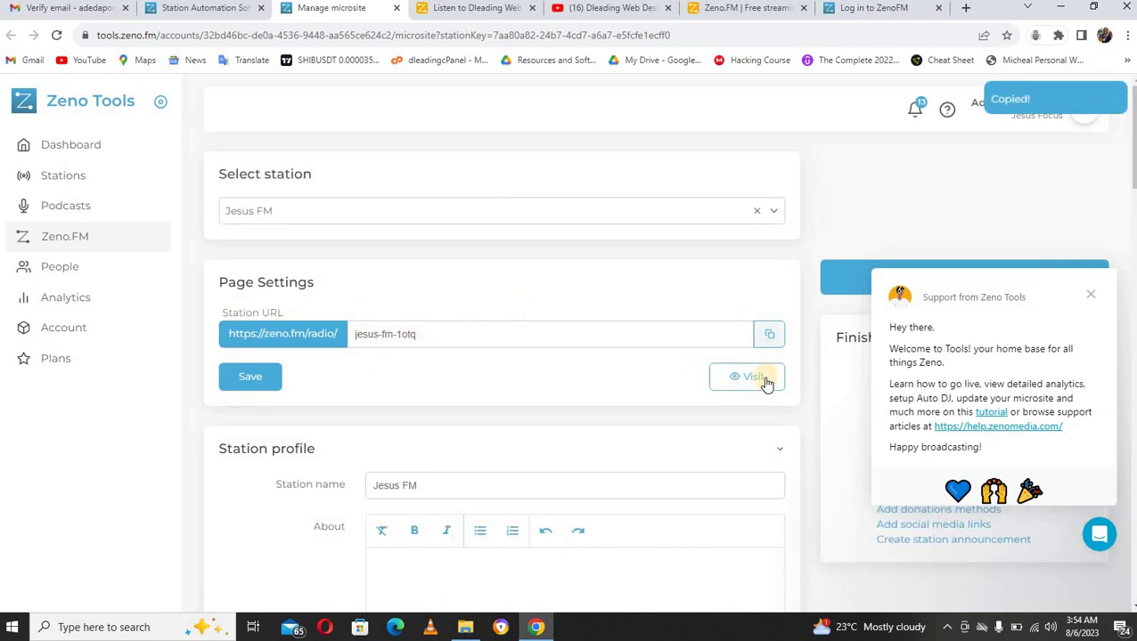
# Visit the Jesus FM public page, test the stream by playing and pausing it, and close the page.
pyautogui.click(753, 377)
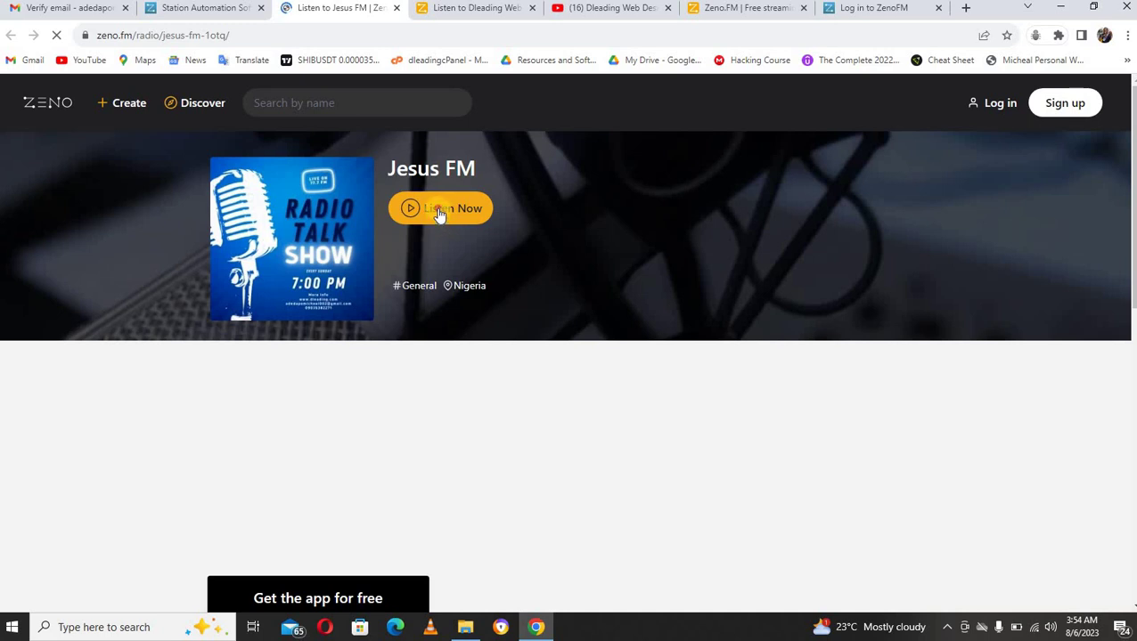
pyautogui.click(439, 210)
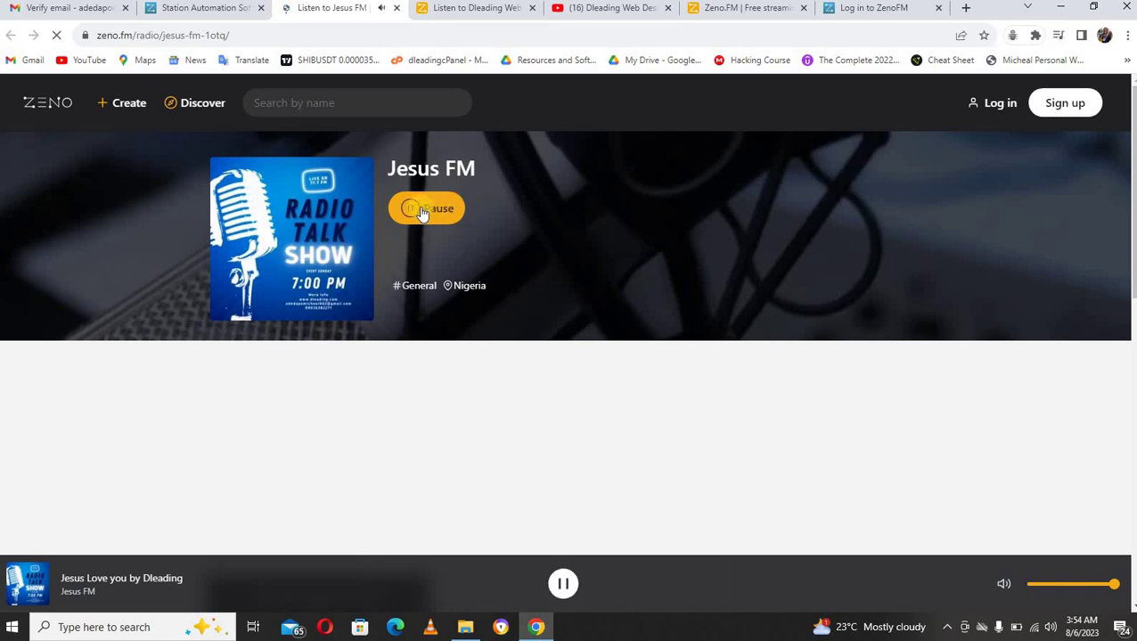
pyautogui.click(416, 212)
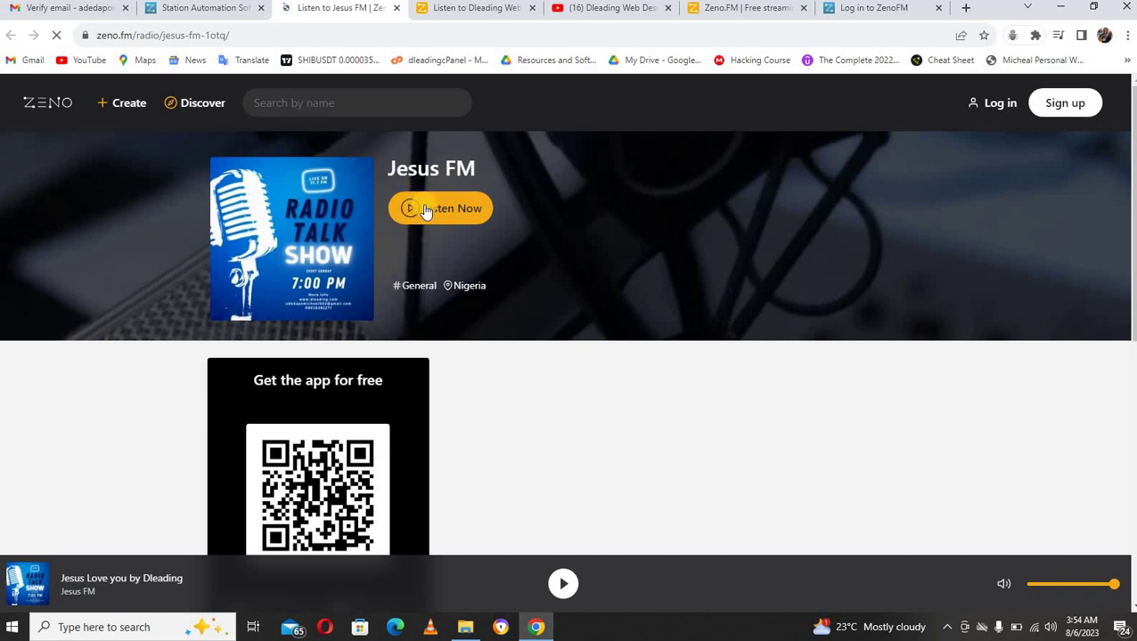
pyautogui.click(430, 212)
pyautogui.click(225, 10)
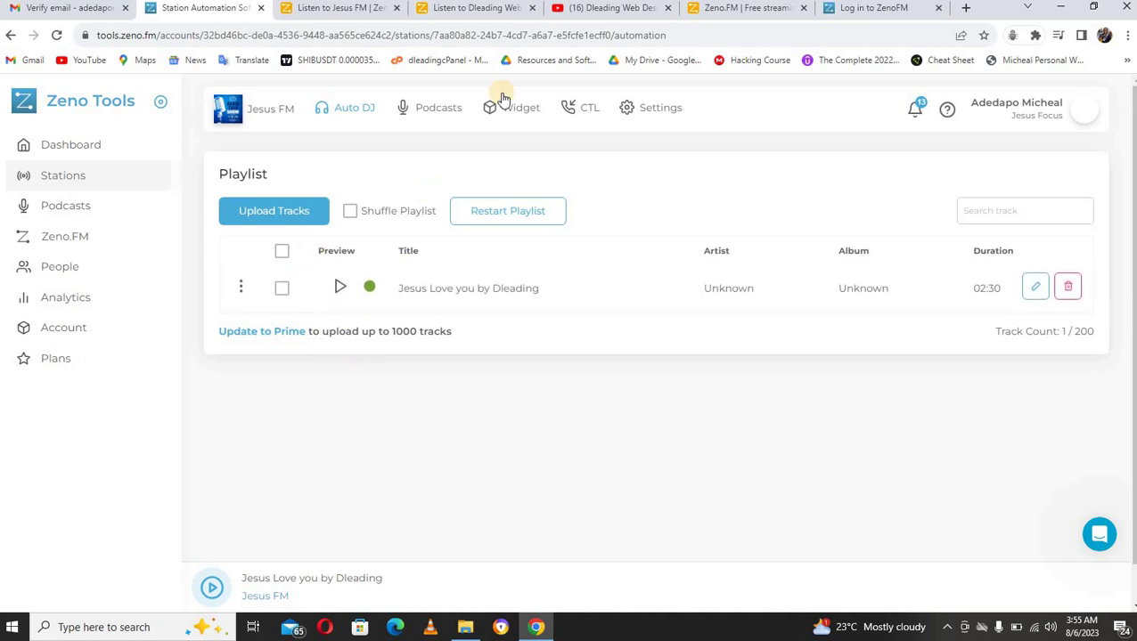
pyautogui.click(398, 9)
pyautogui.click(380, 11)
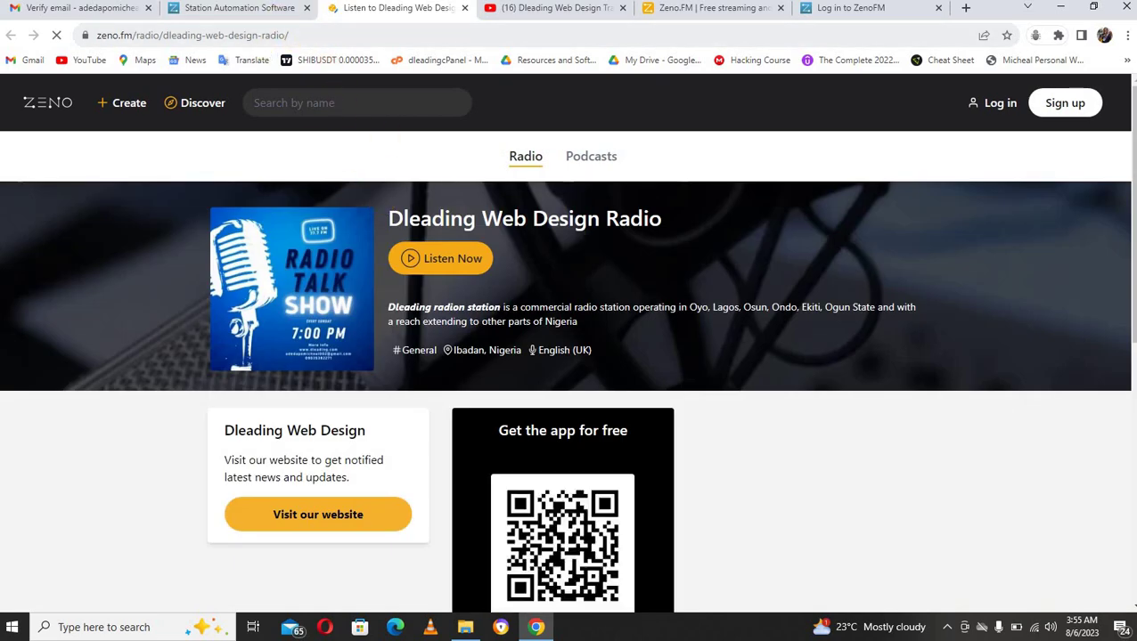
# Reopen the Zeno.FM microsite settings for Jesus FM in a new browser tab from the station's Auto DJ page.
pyautogui.click(274, 10)
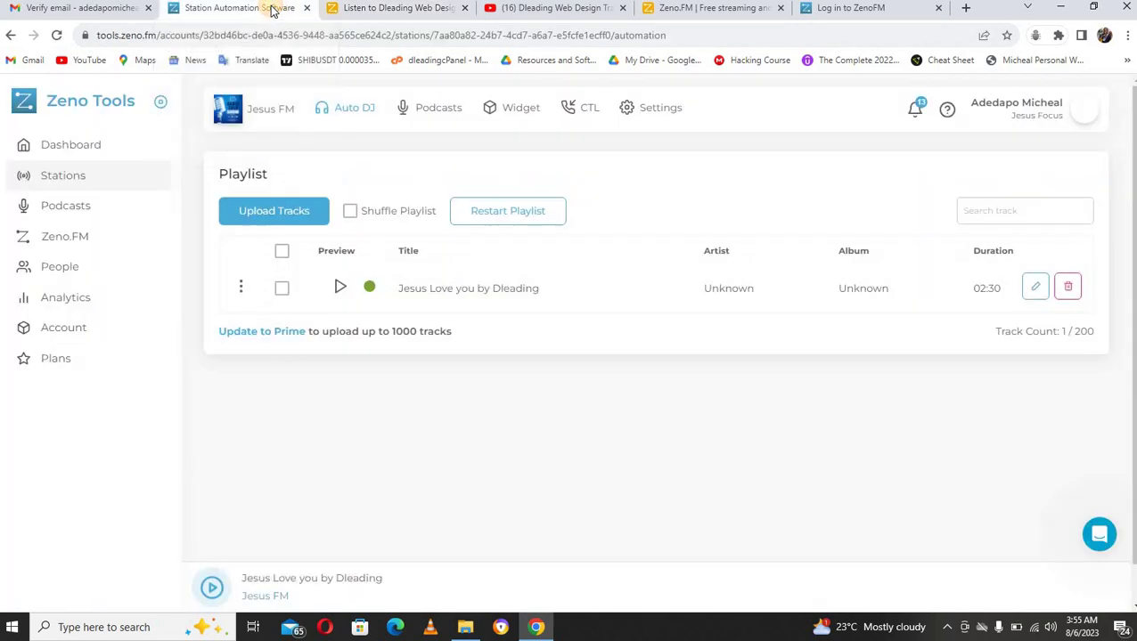
pyautogui.rightClick(74, 237)
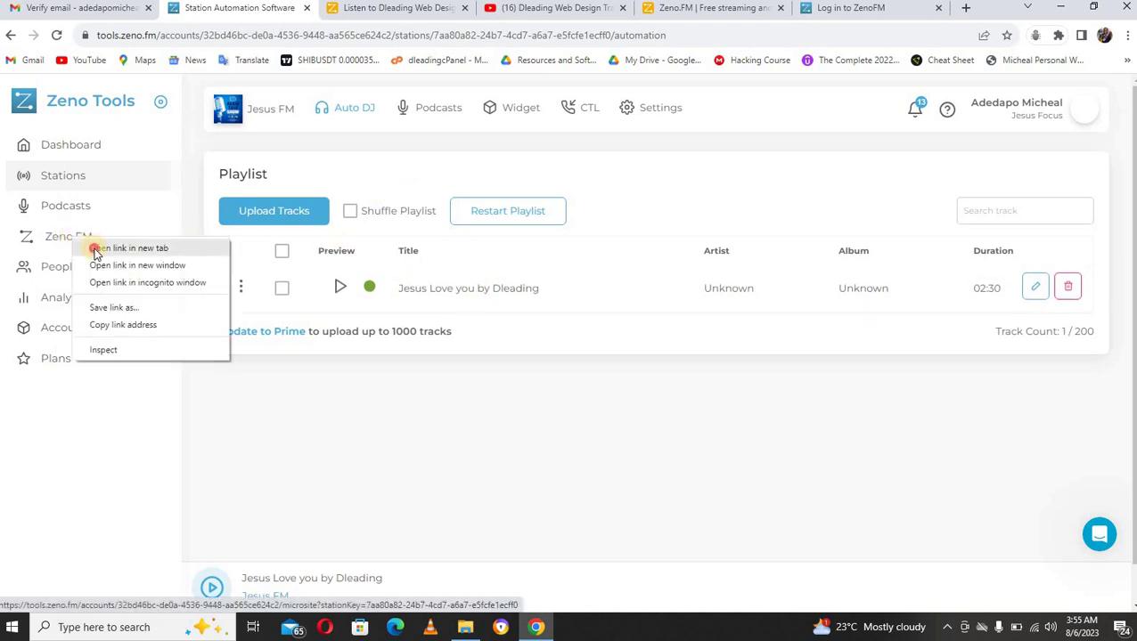
pyautogui.click(94, 248)
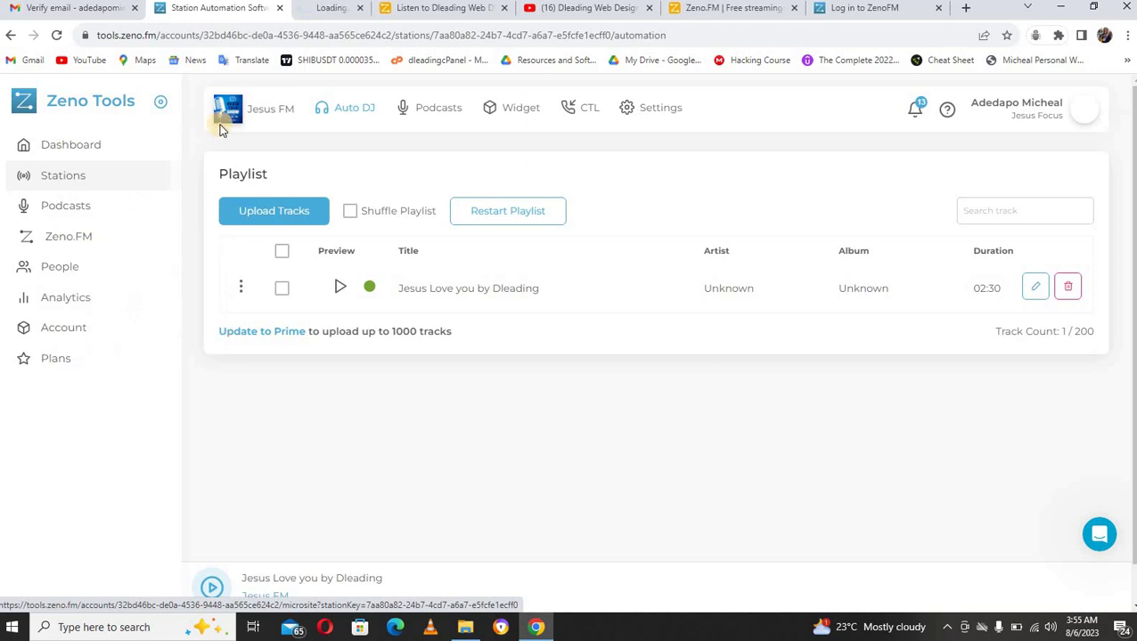
pyautogui.click(306, 9)
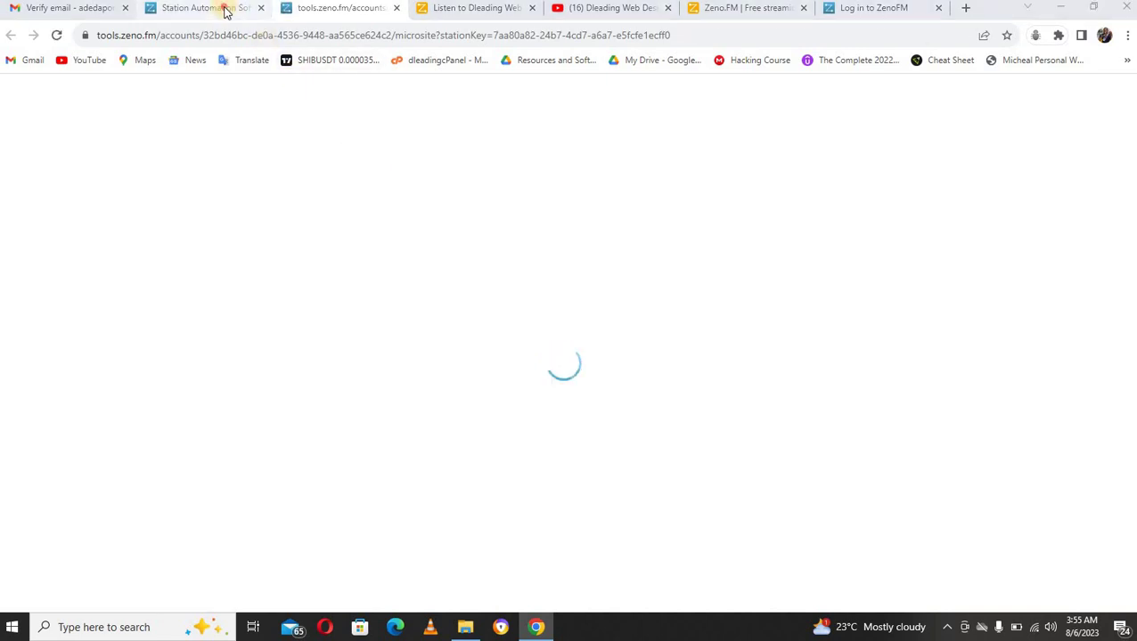
pyautogui.click(225, 8)
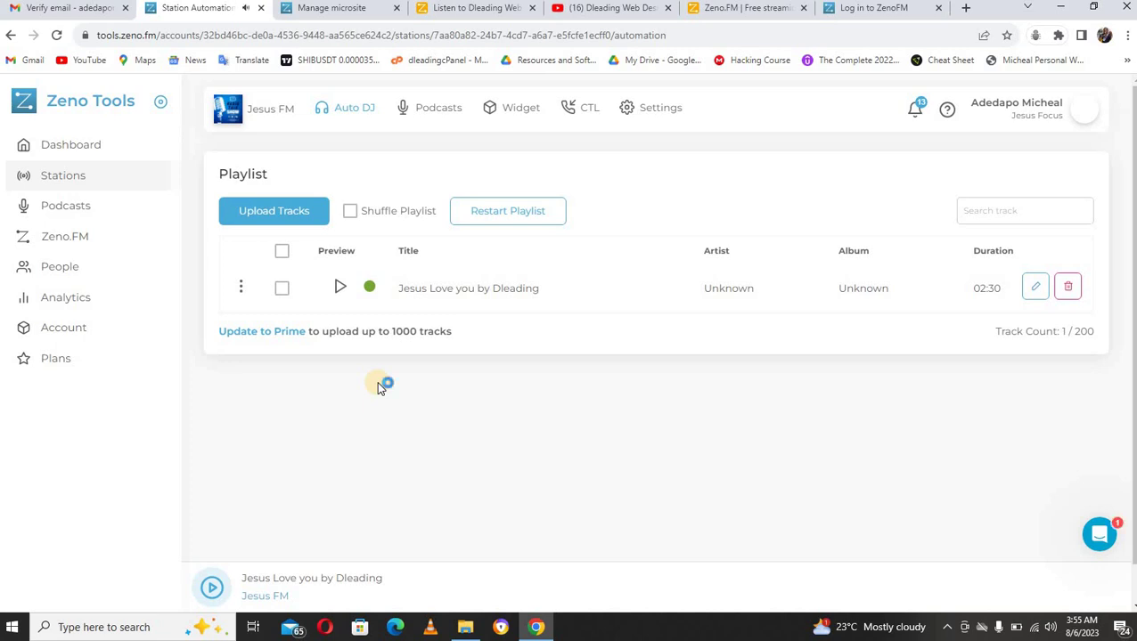
pyautogui.click(369, 9)
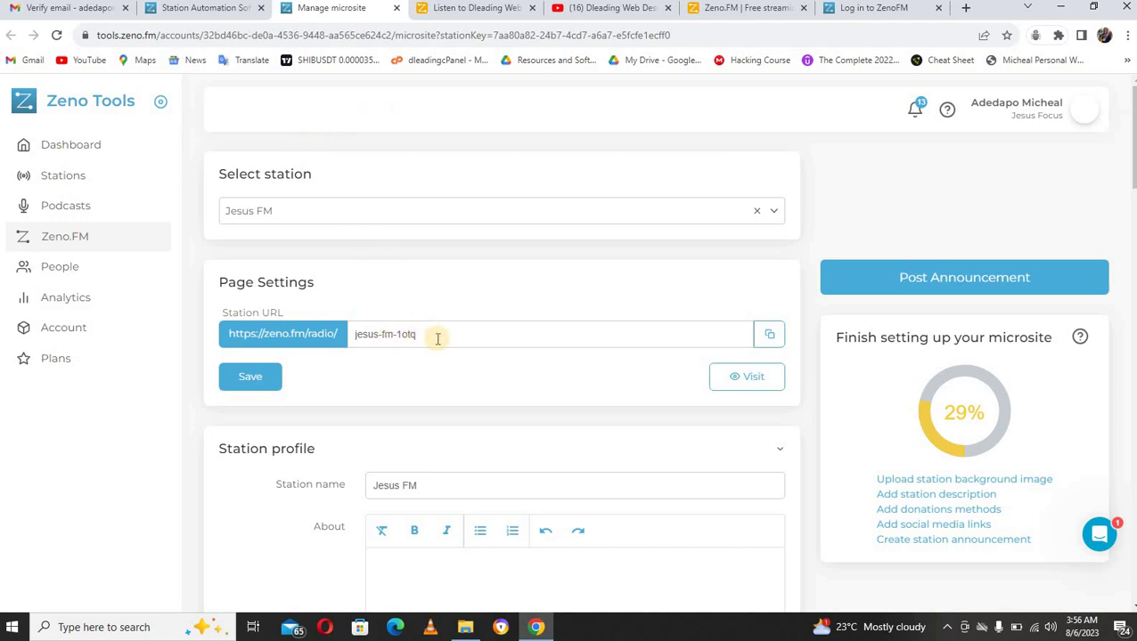
# Open the Jesus FM station's podcasts and bring up the form for creating a new podcast.
pyautogui.click(238, 21)
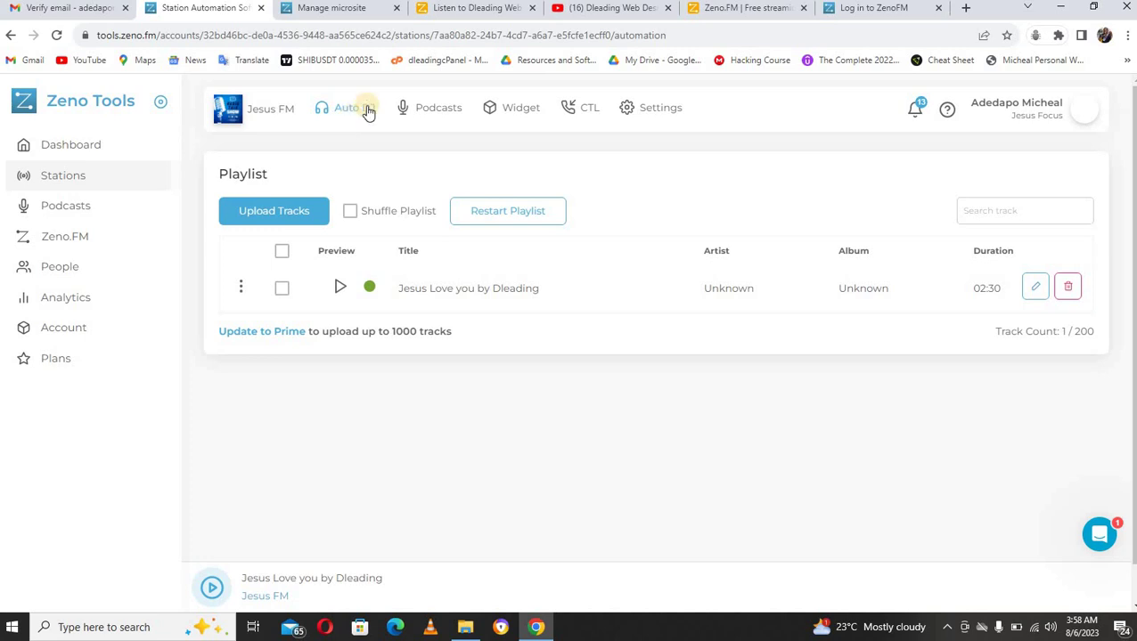
pyautogui.click(424, 114)
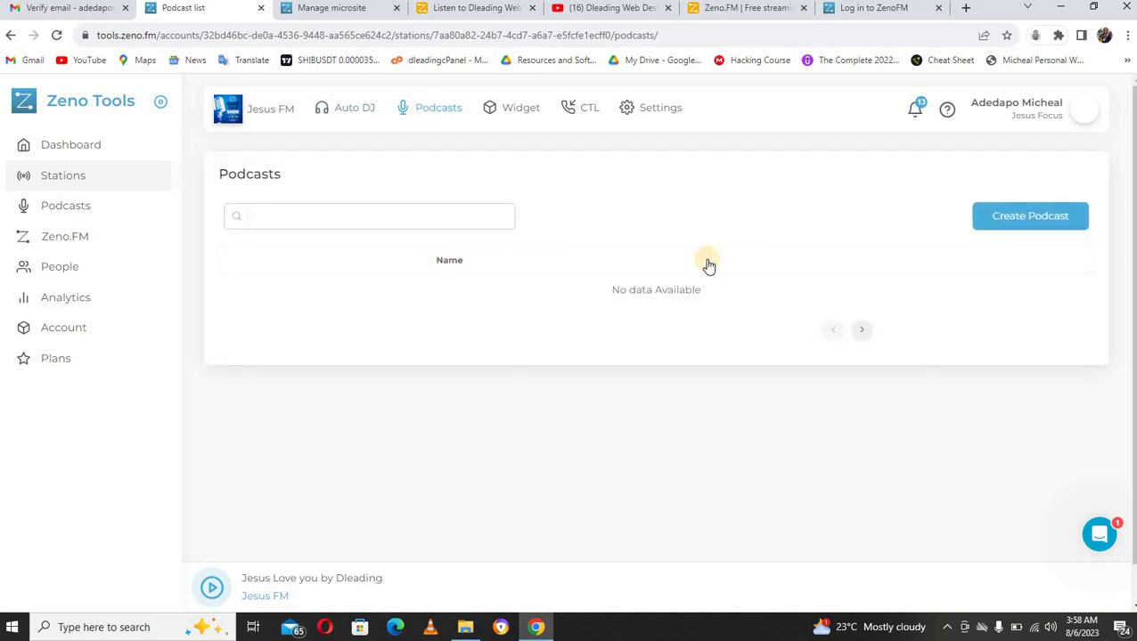
pyautogui.click(1001, 218)
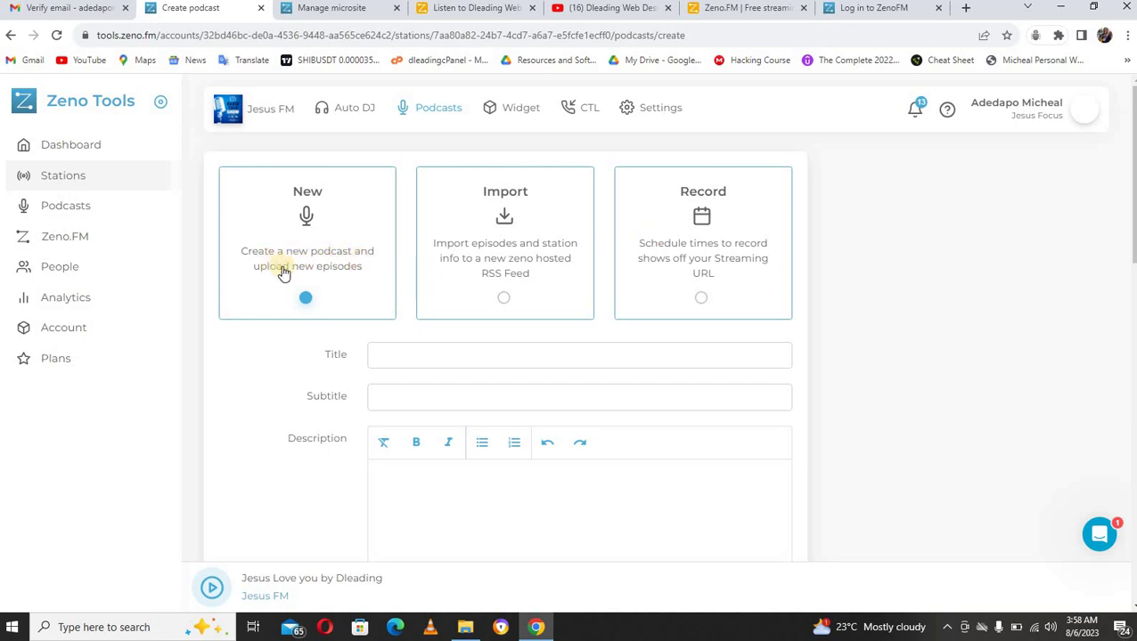
pyautogui.click(403, 356)
pyautogui.click(408, 399)
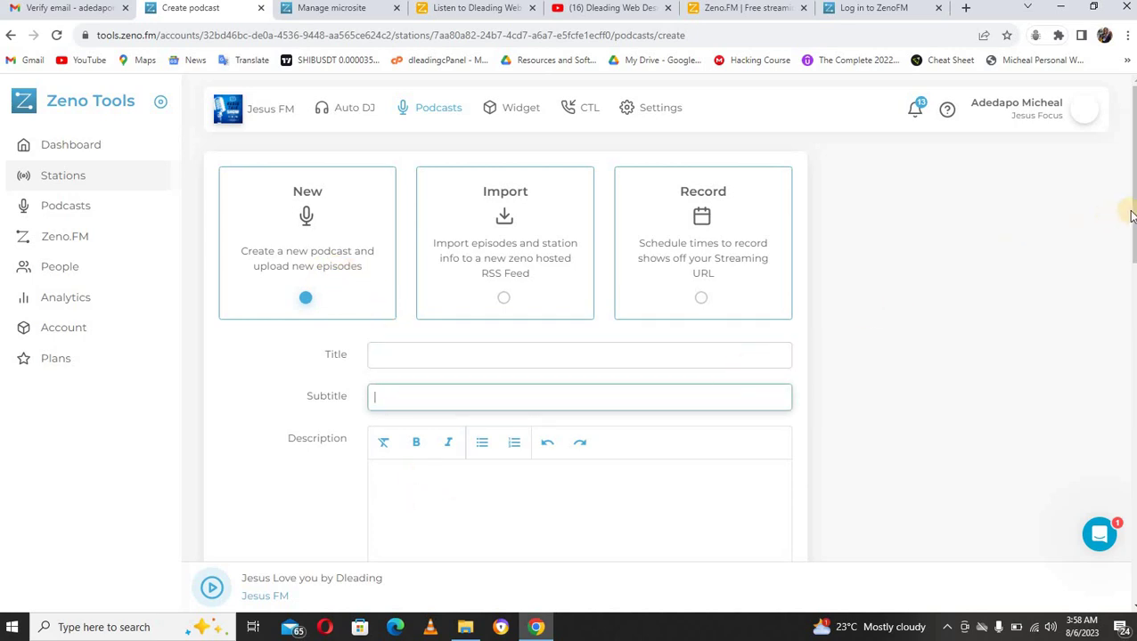
# Examine the new podcast form, including its type and category options, language, owner details, keywords, link and cover image fields.
pyautogui.moveTo(1134, 215); pyautogui.dragTo(1134, 312)
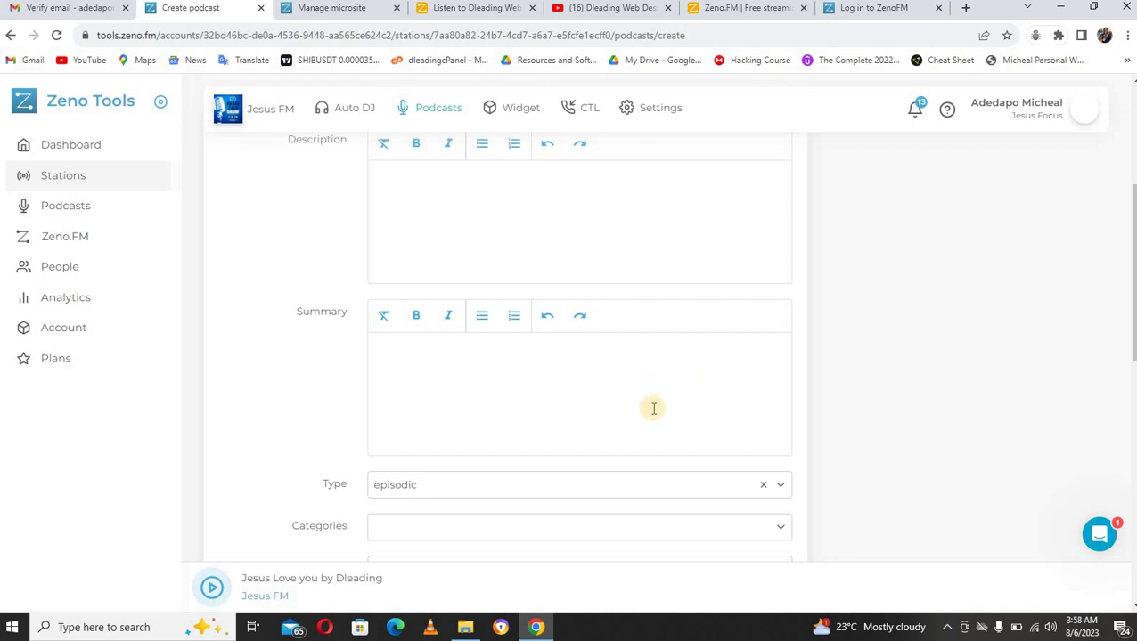
pyautogui.click(597, 485)
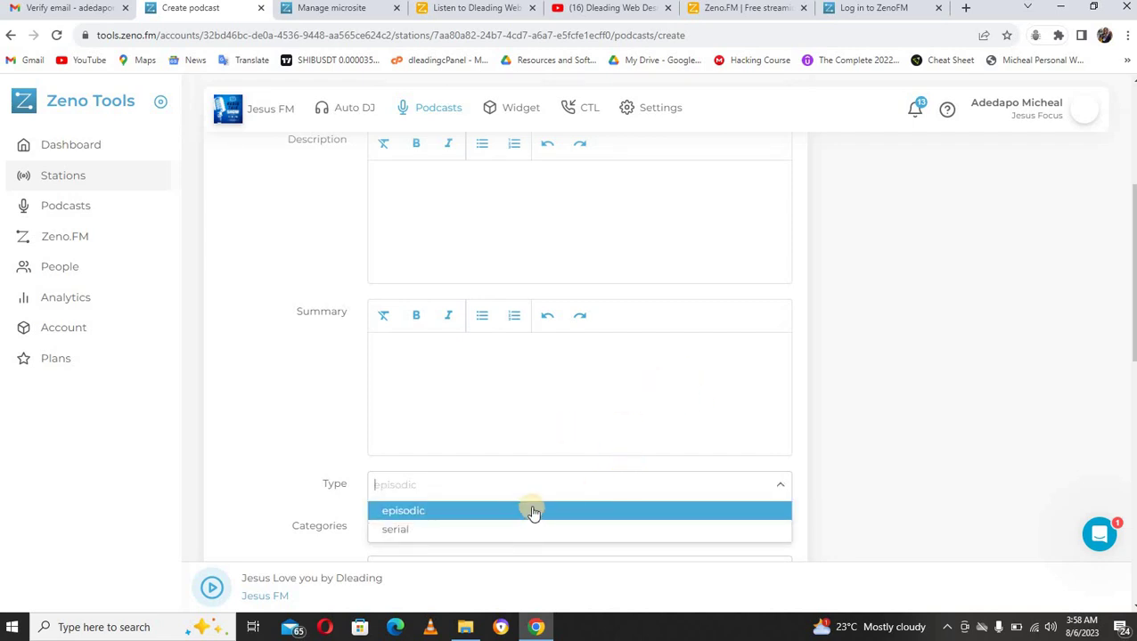
pyautogui.press('Return')
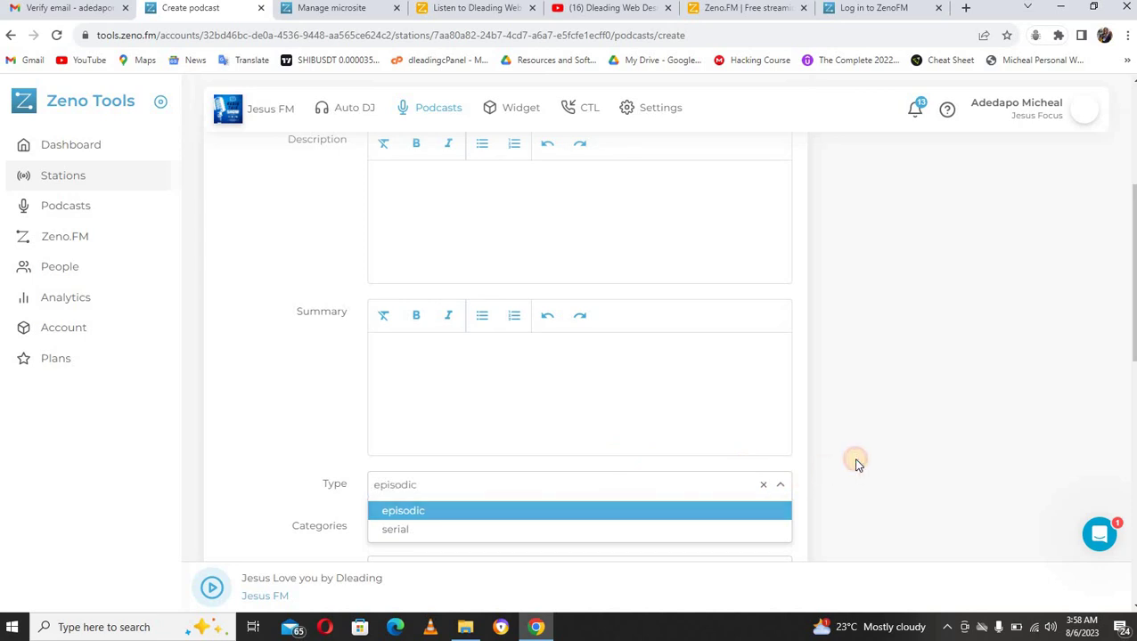
pyautogui.click(706, 536)
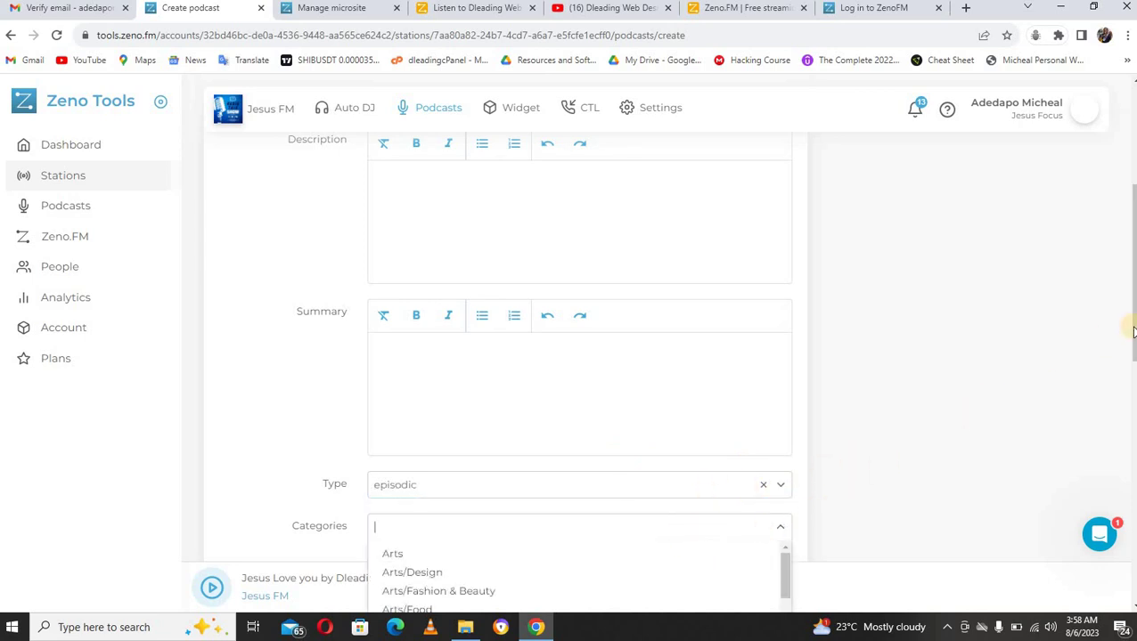
pyautogui.moveTo(1130, 324); pyautogui.dragTo(1133, 406)
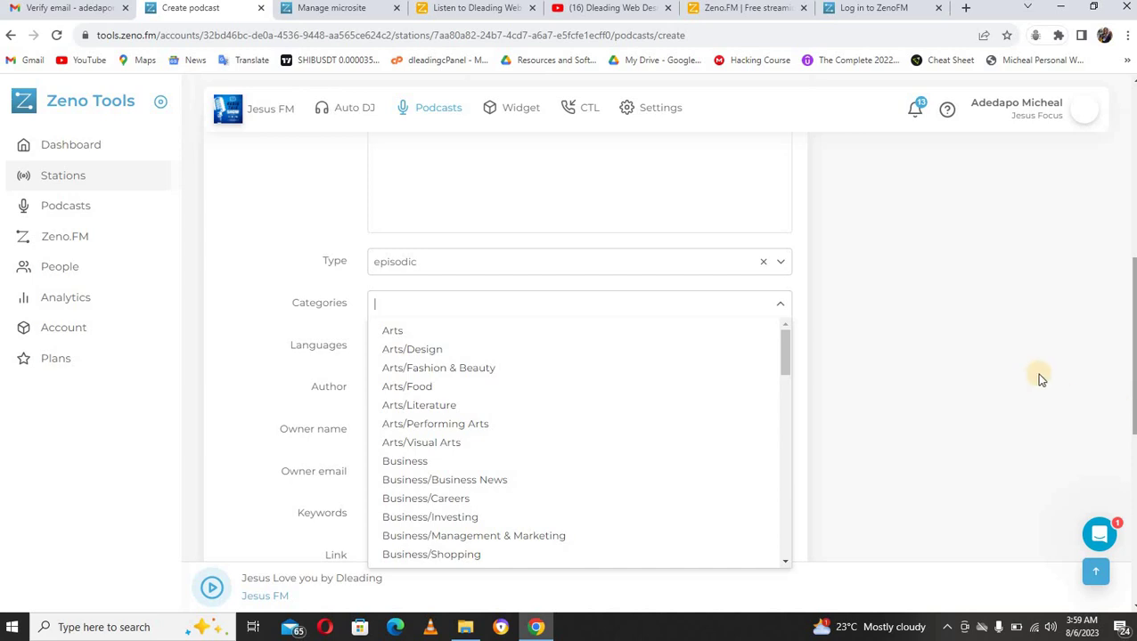
pyautogui.moveTo(786, 358)
pyautogui.mouseDown()
pyautogui.moveTo(786, 545)
pyautogui.moveTo(778, 368)
pyautogui.moveTo(761, 315)
pyautogui.mouseUp()
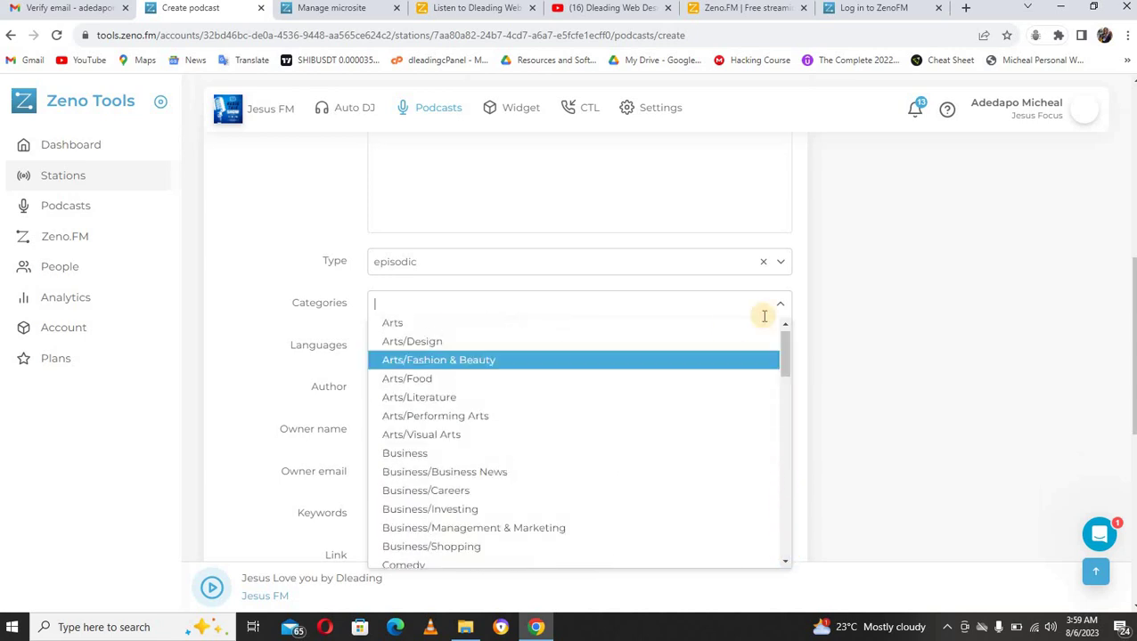
pyautogui.click(837, 324)
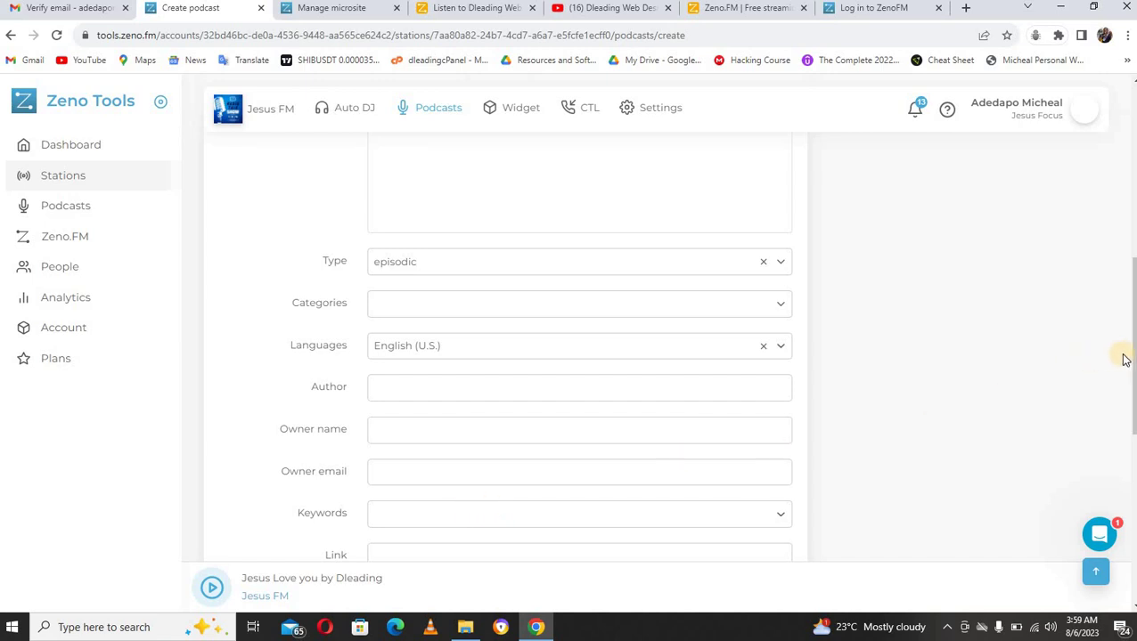
pyautogui.scroll(-2, 1125, 358)
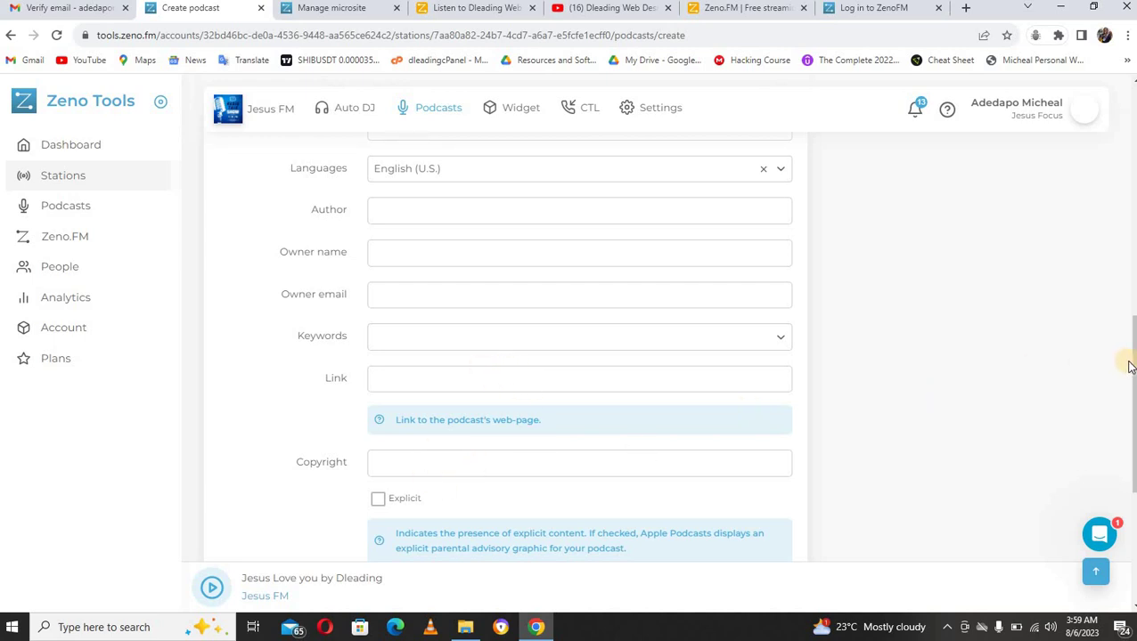
pyautogui.scroll(-2, 1128, 365)
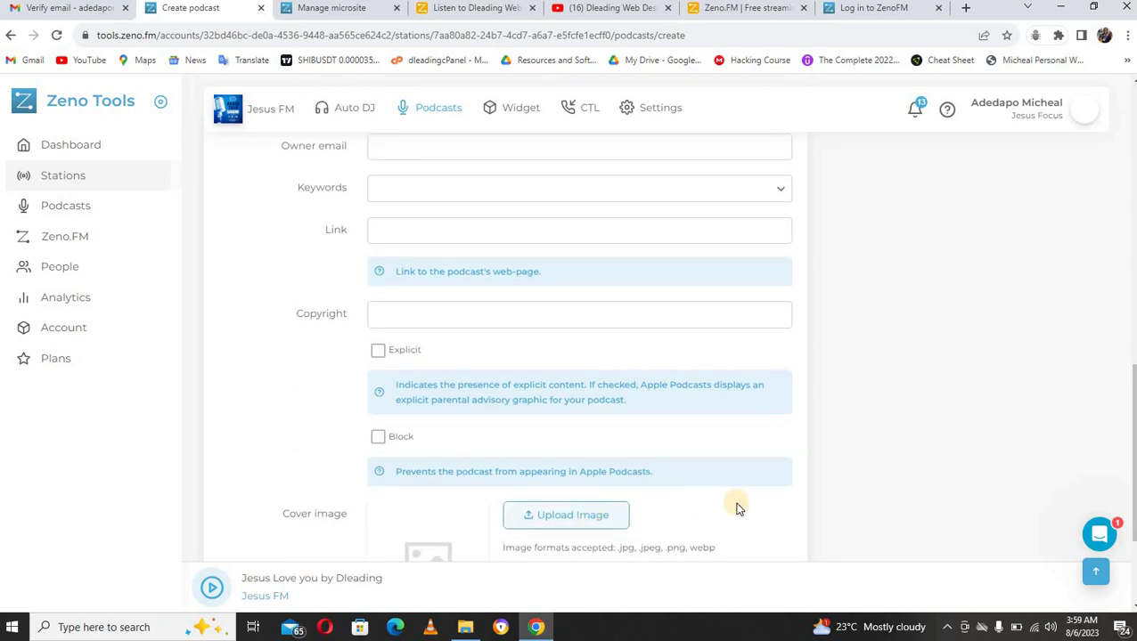
pyautogui.moveTo(1133, 377); pyautogui.dragTo(1129, 124)
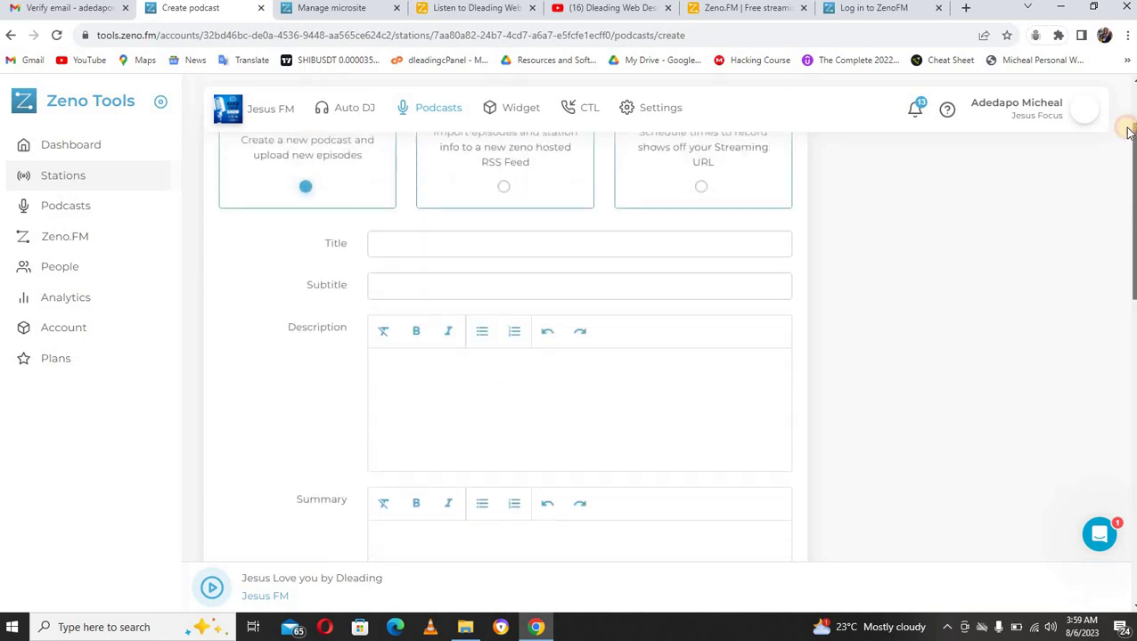
# Select the Import option for creating the podcast from an RSS feed URL.
pyautogui.click(547, 184)
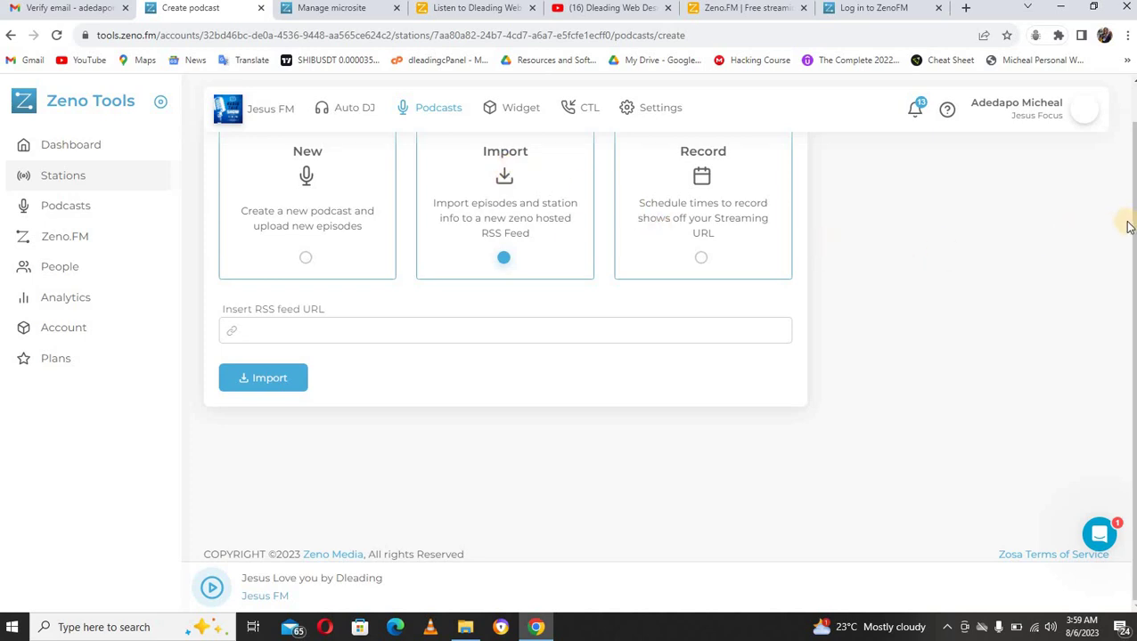
pyautogui.scroll(1, 1069, 230)
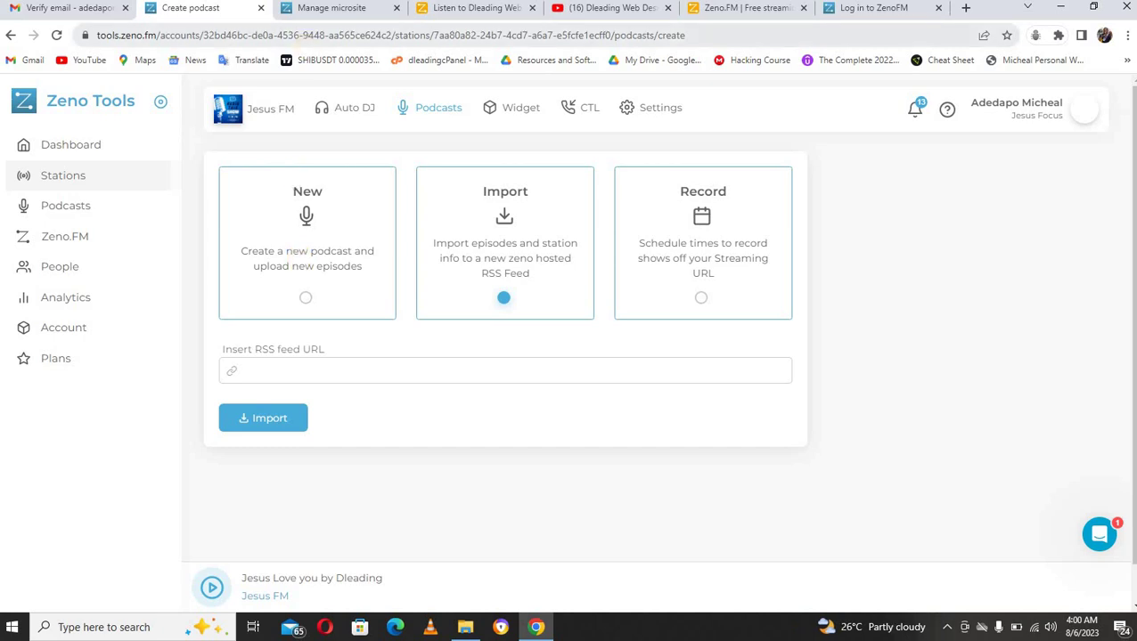
# Check the Dleading Web Design Radio page, return to the Jesus FM station and open its widget embed settings.
pyautogui.click(452, 10)
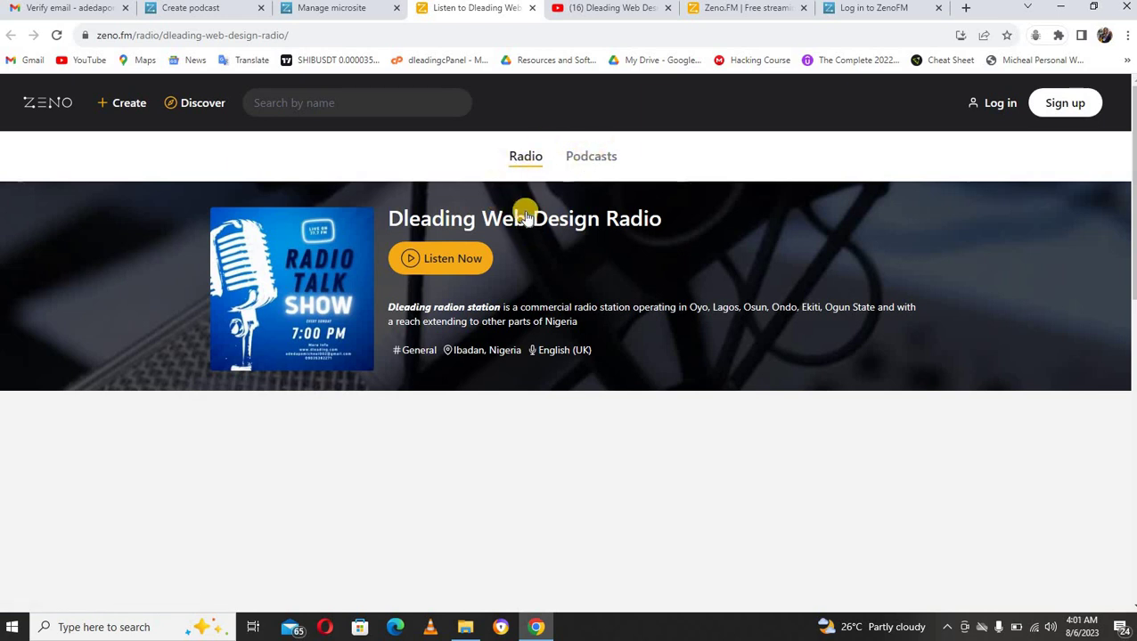
pyautogui.click(374, 13)
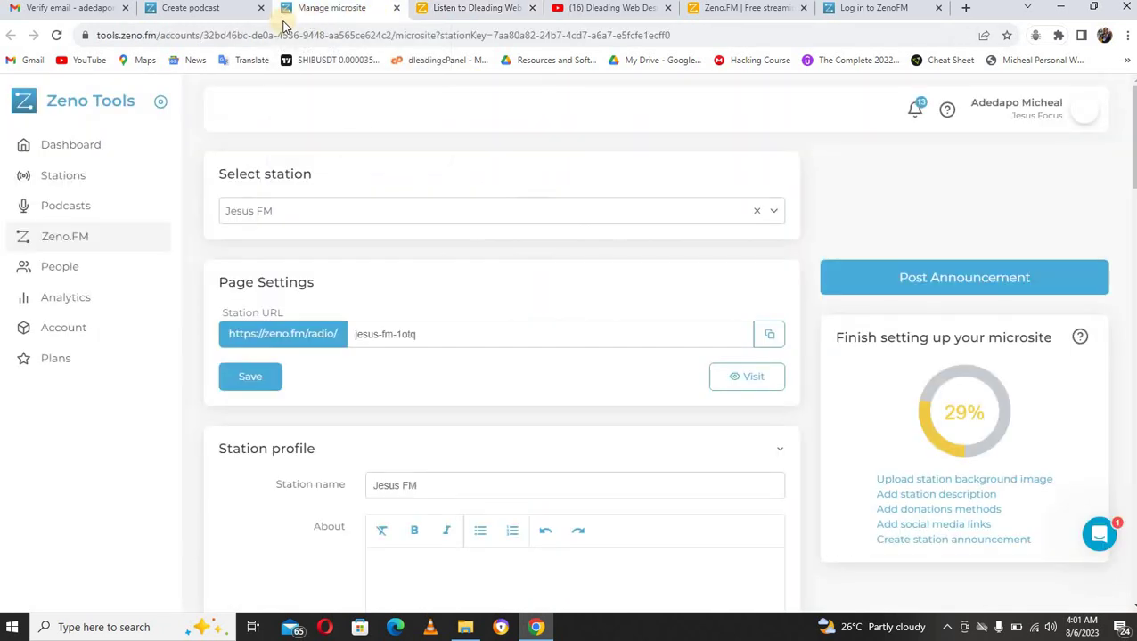
pyautogui.click(224, 10)
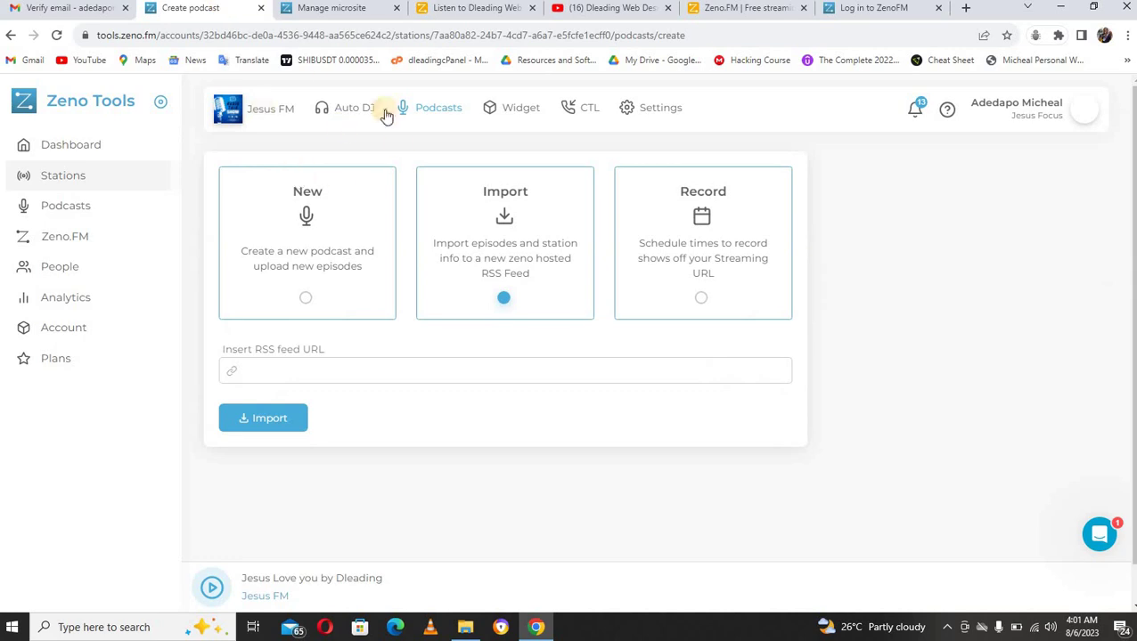
pyautogui.click(507, 113)
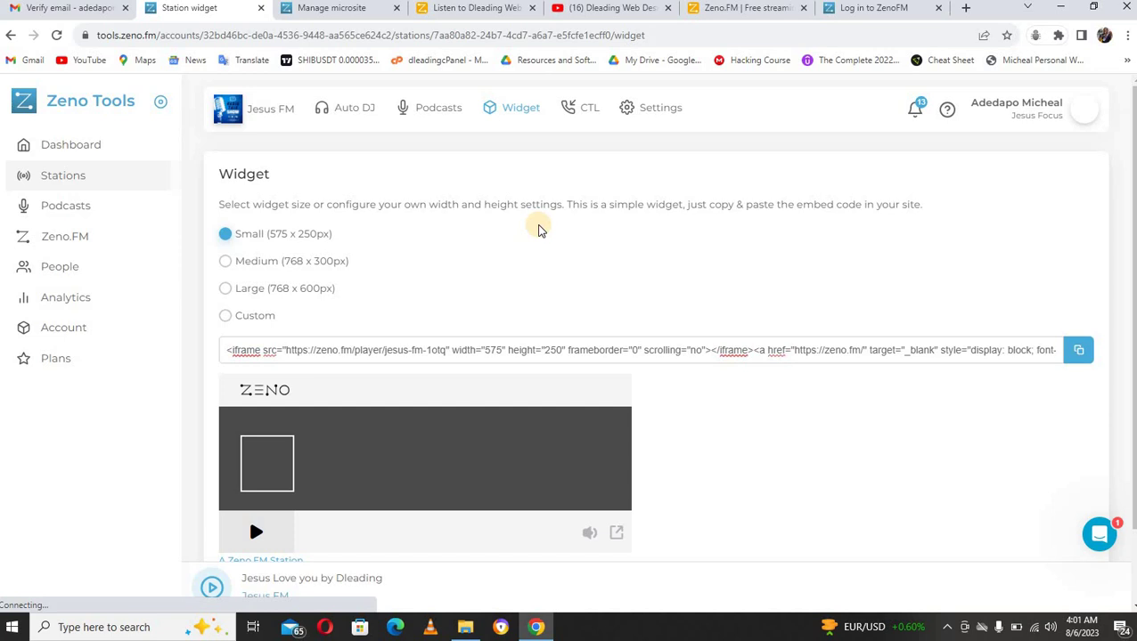
# Go to the Dleading Web Design Radio page and inspect it with the browser's developer tools in a responsive device view.
pyautogui.click(365, 11)
pyautogui.click(436, 9)
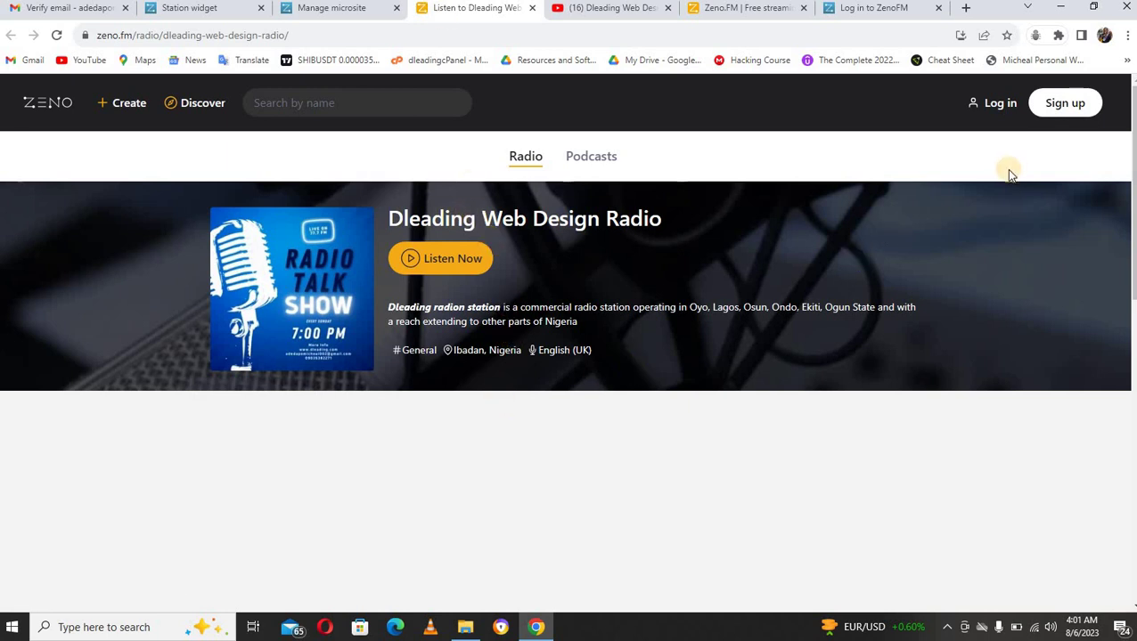
pyautogui.rightClick(774, 378)
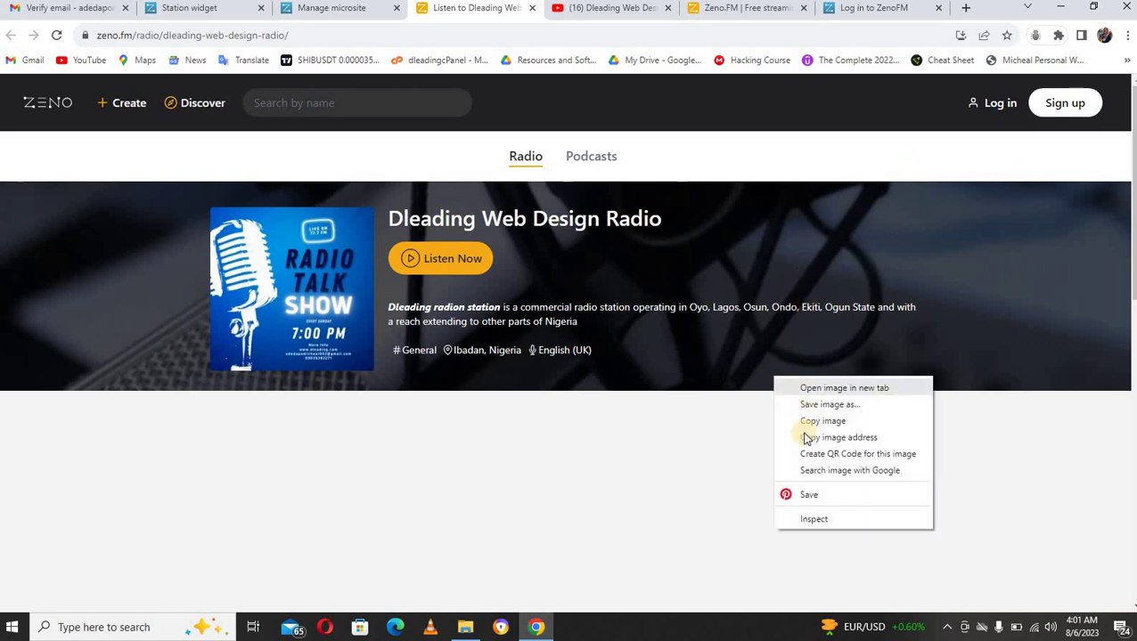
pyautogui.click(812, 521)
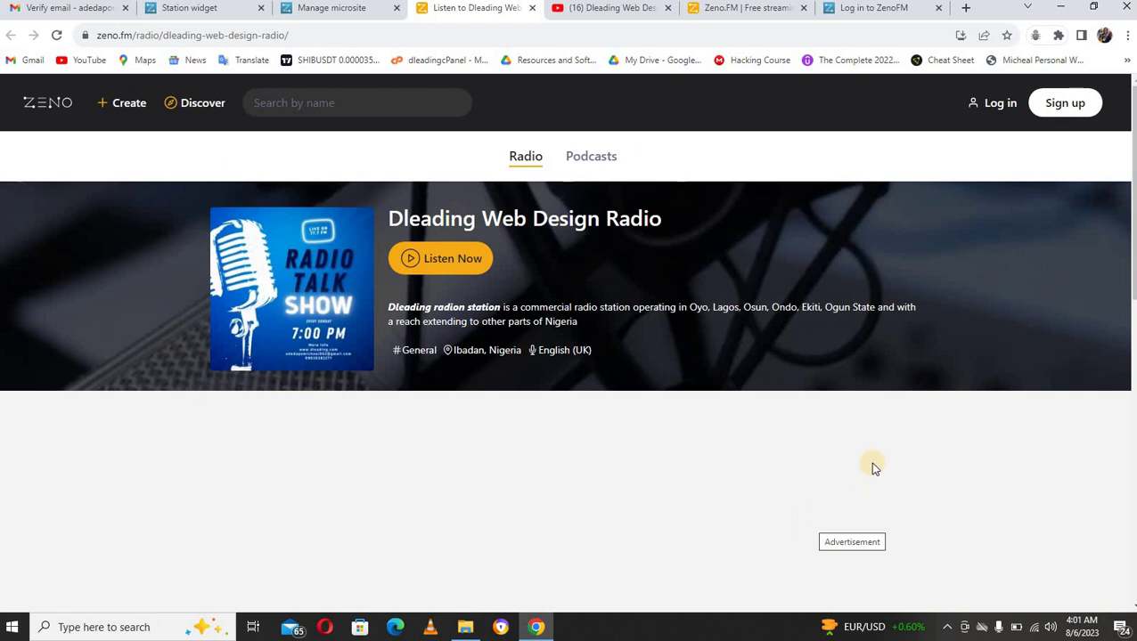
pyautogui.hotkey('ctrl', 'shift', 'i')
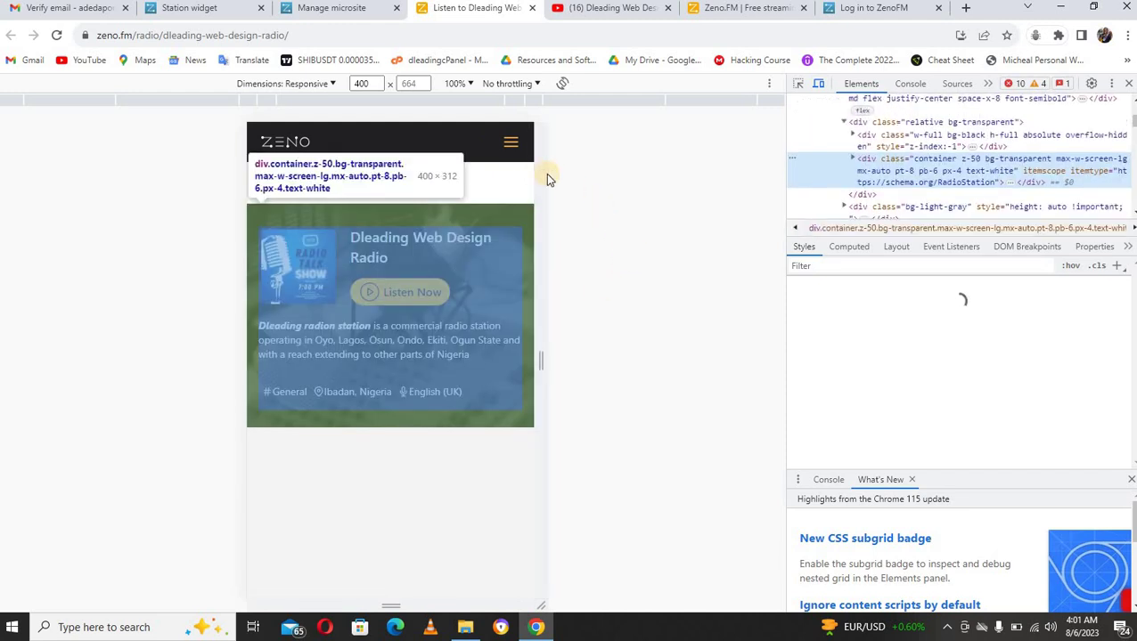
# Return to the Jesus FM station's widget page, and check its Call-To-Listen page and station settings.
pyautogui.click(508, 236)
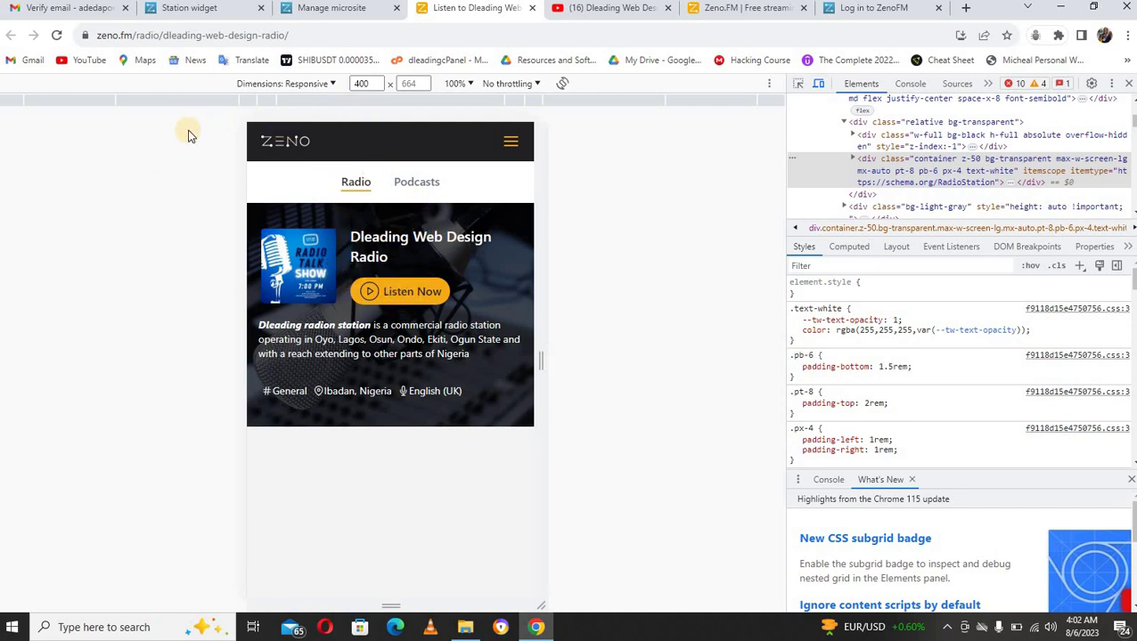
pyautogui.click(239, 8)
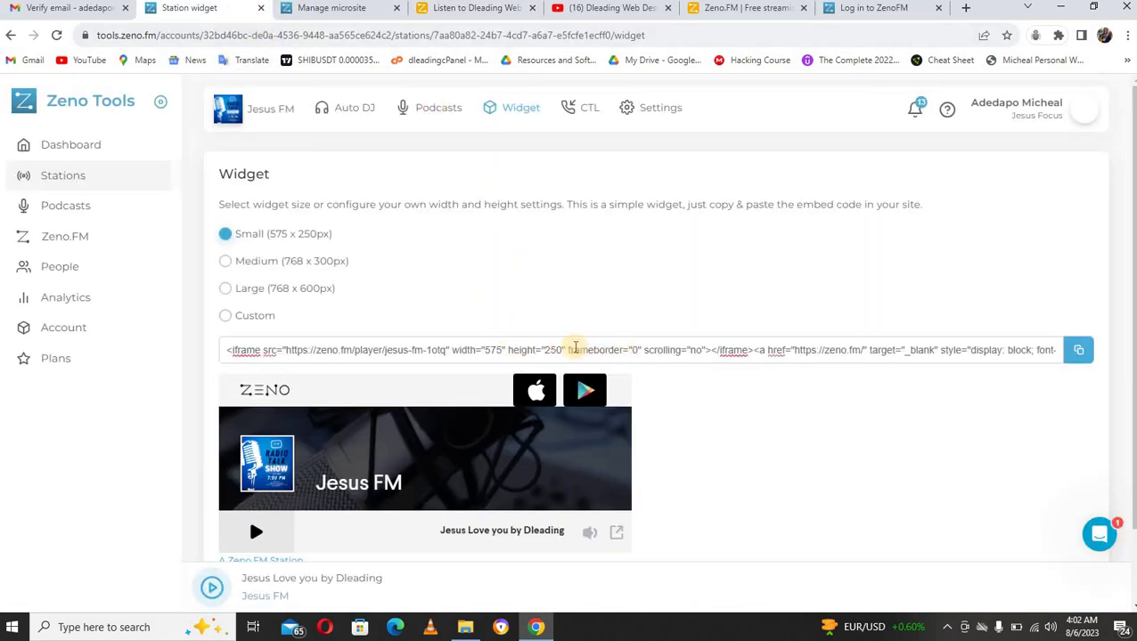
pyautogui.click(587, 113)
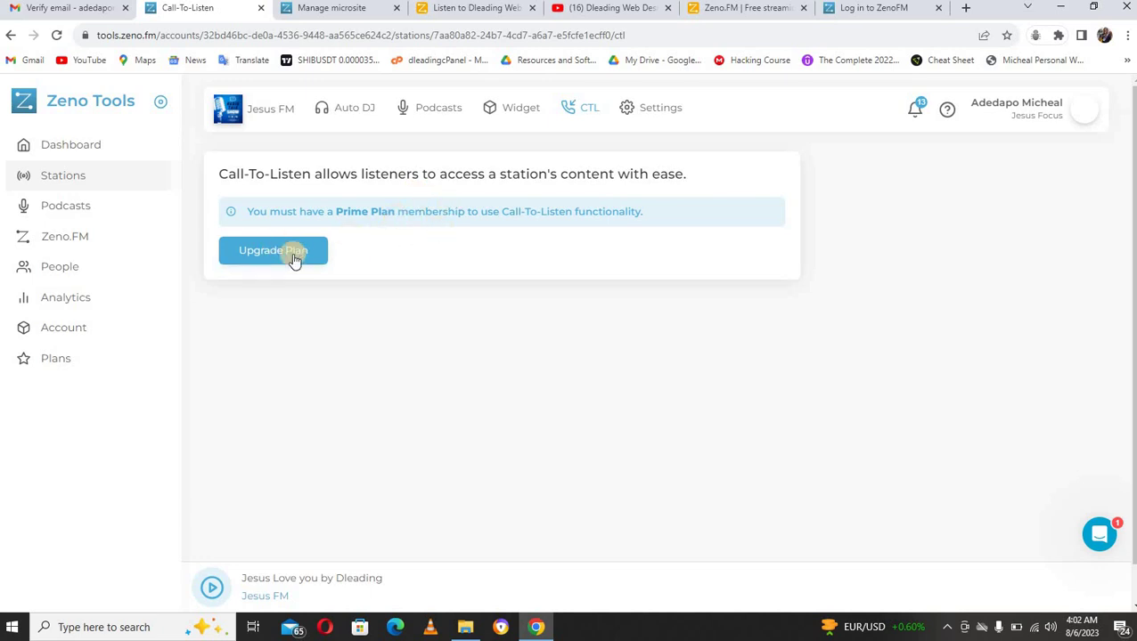
pyautogui.click(650, 110)
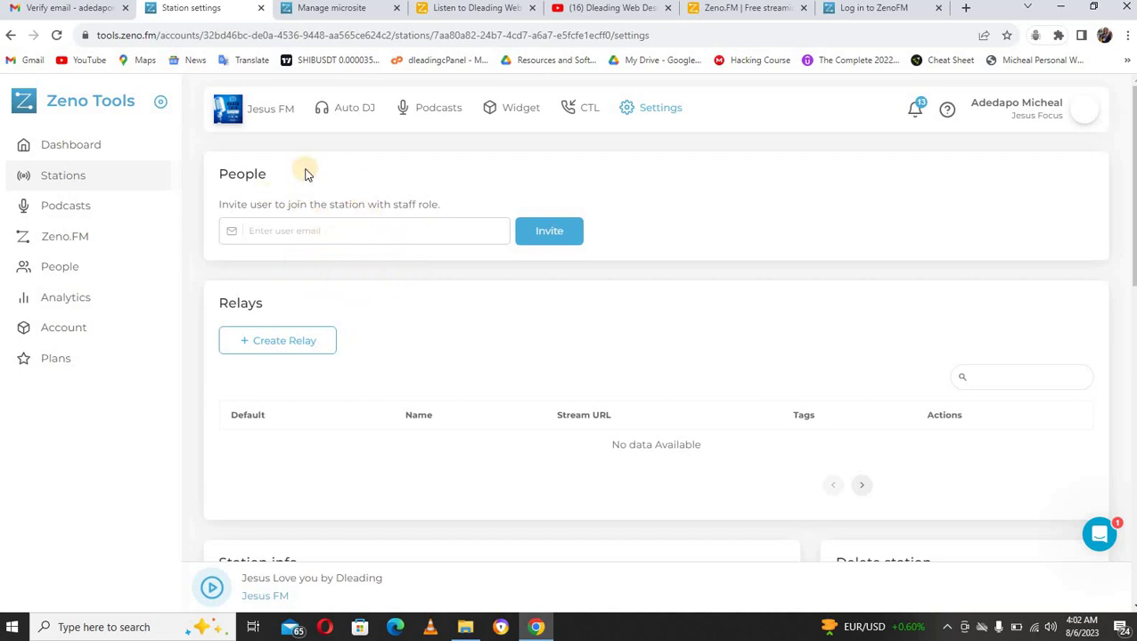
# Open the account dashboard and look over its plan banner, total listeners chart and recent updates.
pyautogui.click(103, 147)
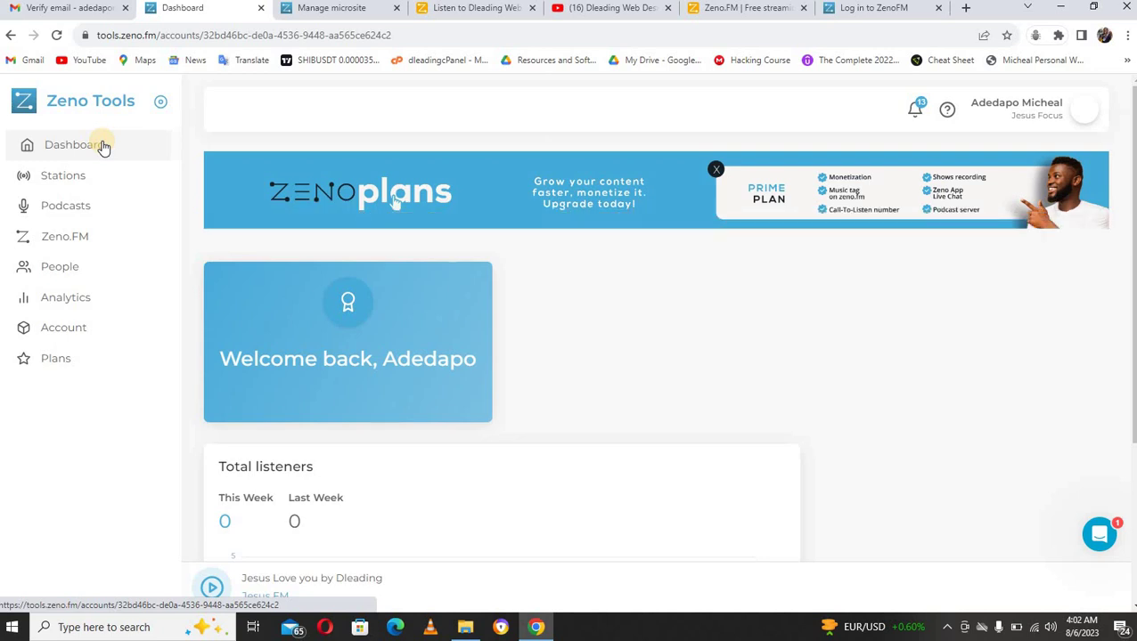
pyautogui.click(103, 146)
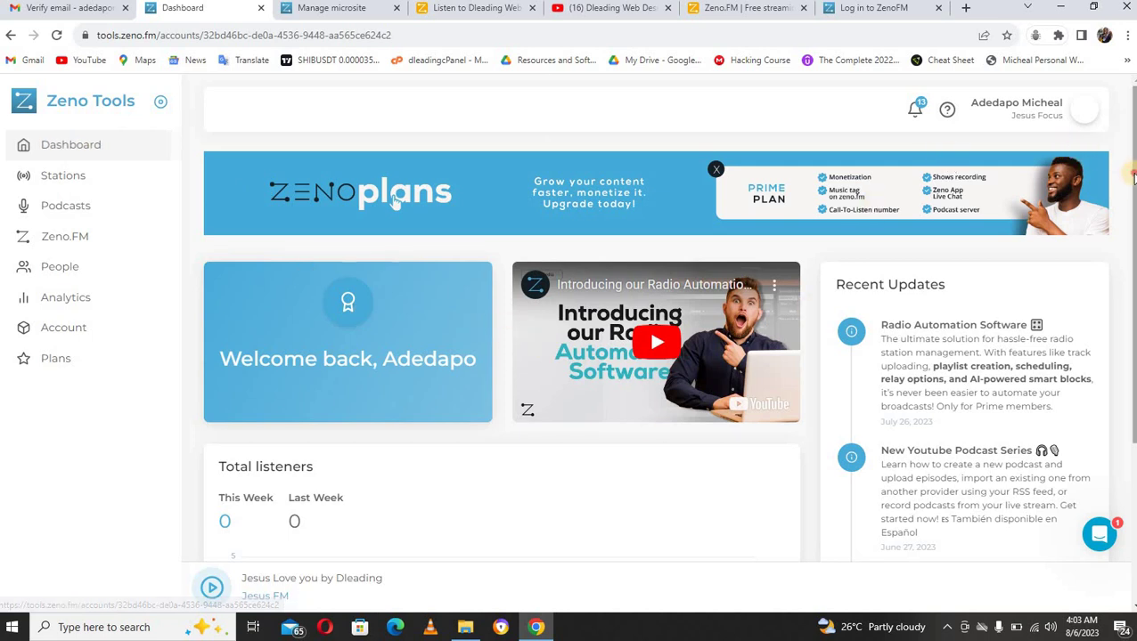
pyautogui.scroll(-1, 394, 156)
pyautogui.scroll(-3, 395, 156)
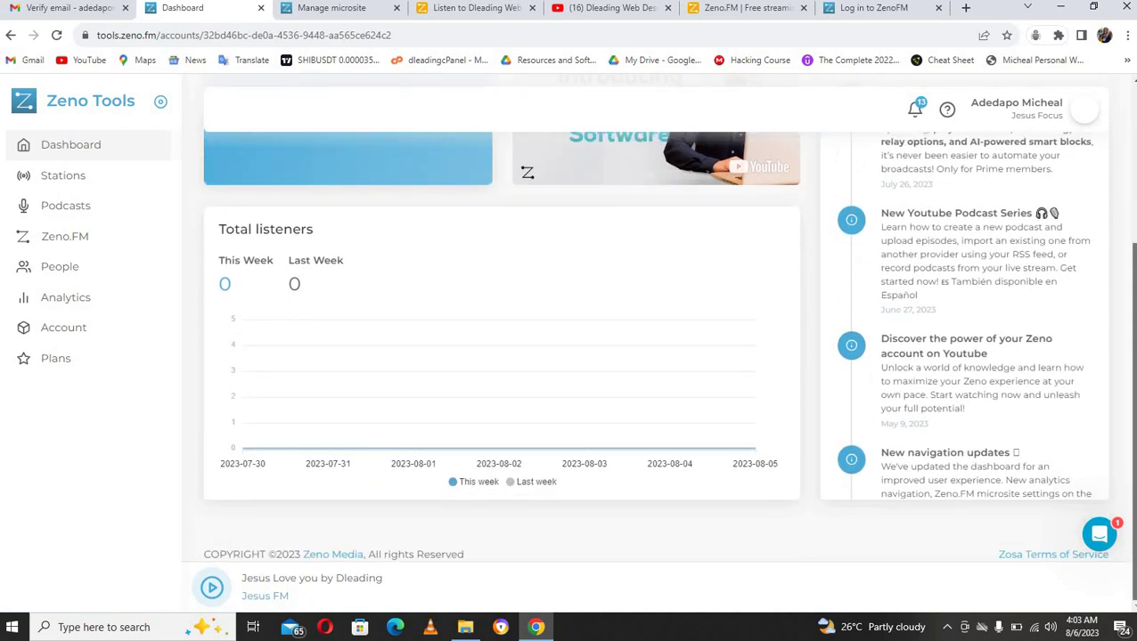
pyautogui.scroll(4, 394, 178)
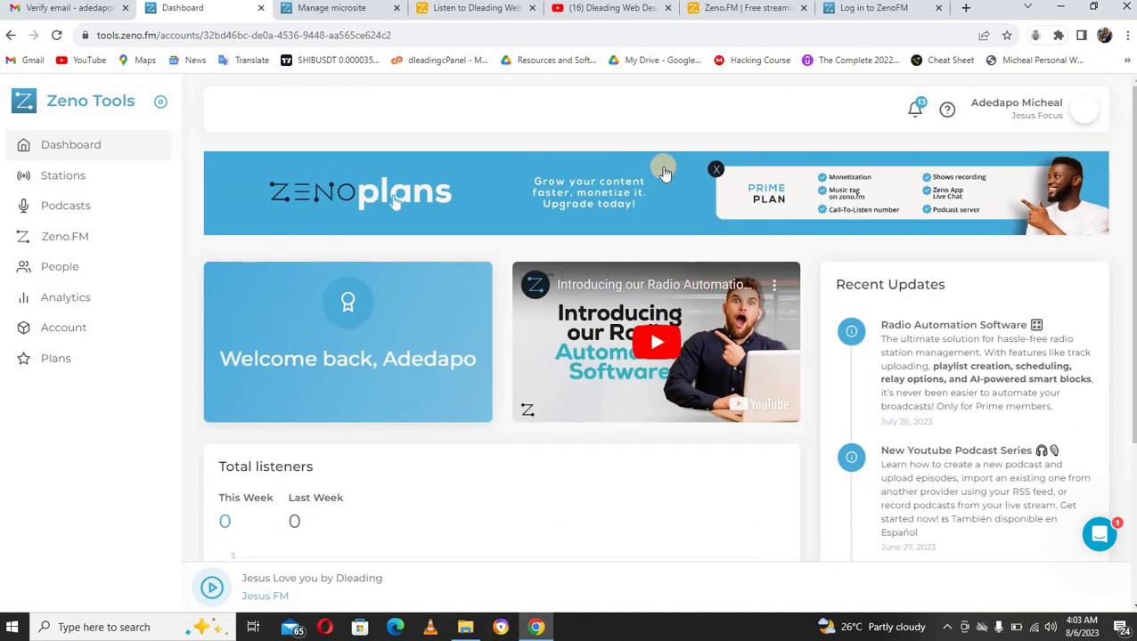
# Check the station list, return to the dashboard and read through the recent updates list and listener chart.
pyautogui.click(79, 177)
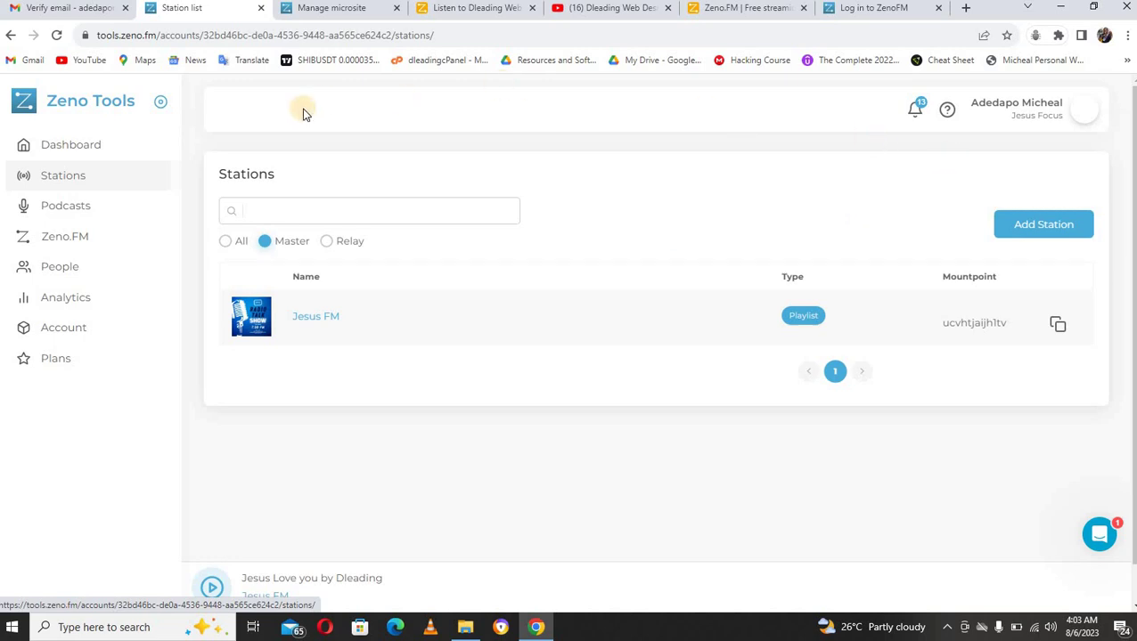
pyautogui.click(81, 104)
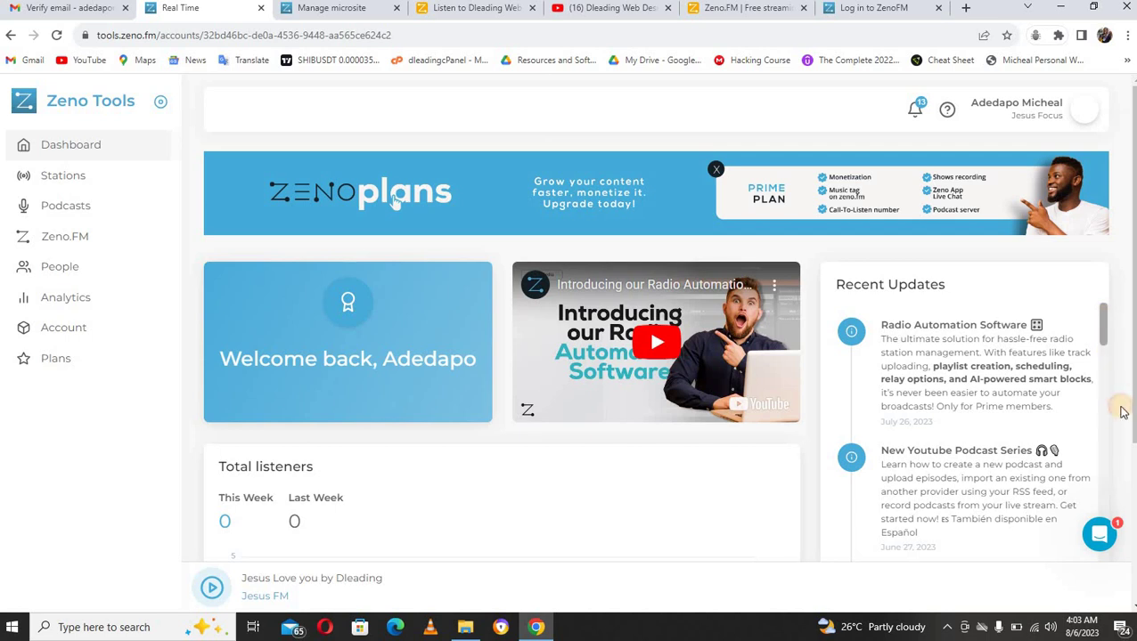
pyautogui.scroll(-1, 1105, 338)
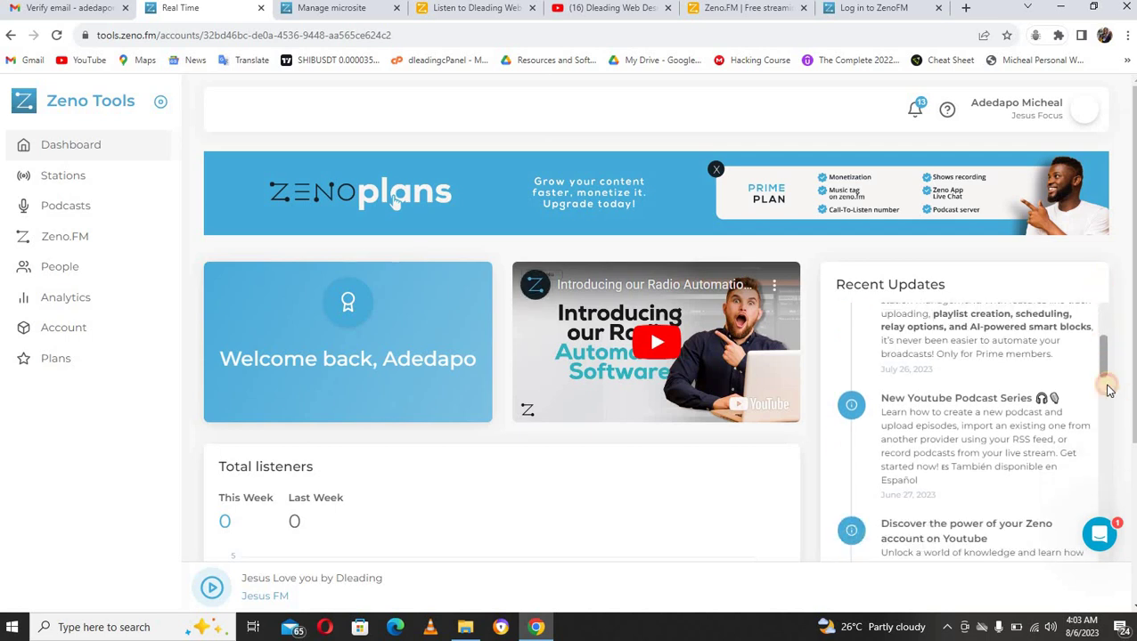
pyautogui.scroll(-4, 1108, 390)
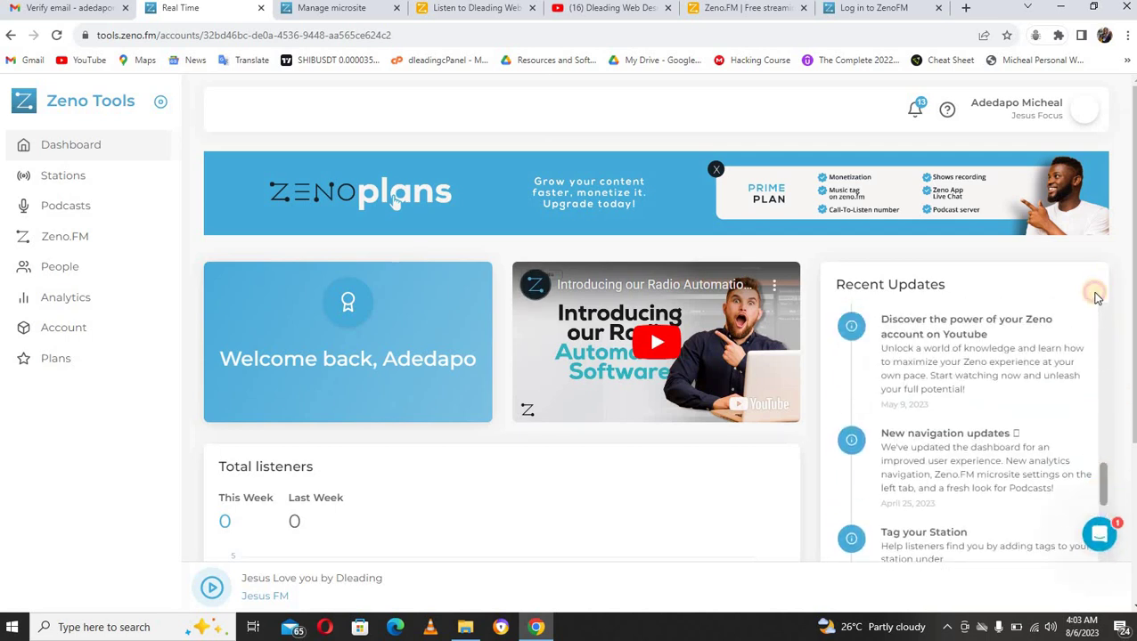
pyautogui.scroll(5, 1096, 297)
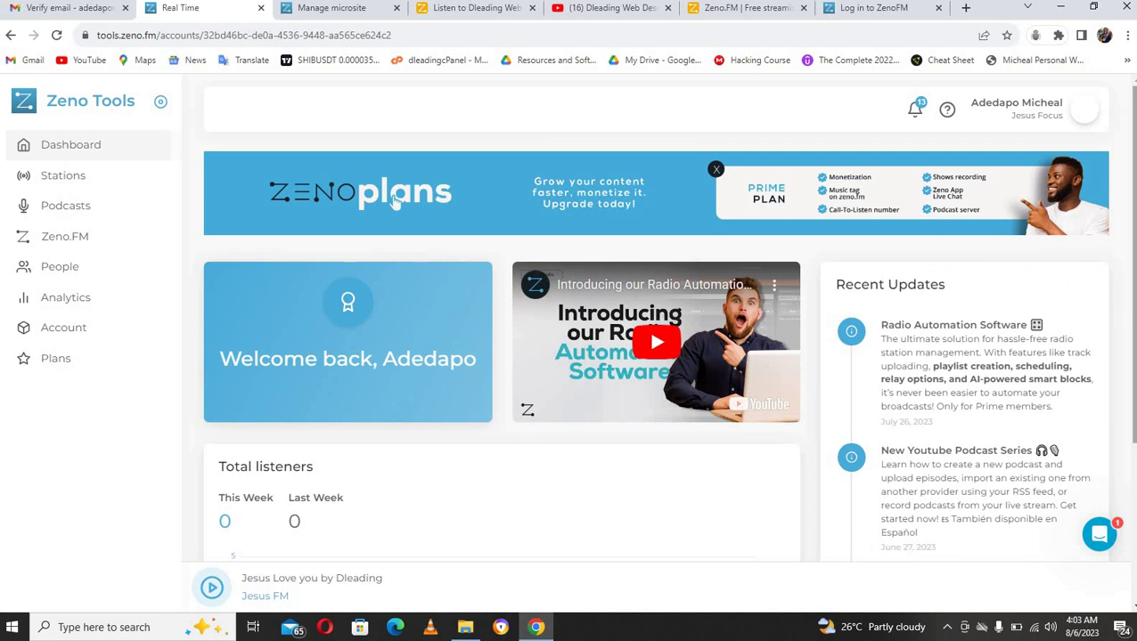
pyautogui.scroll(-3, 1131, 256)
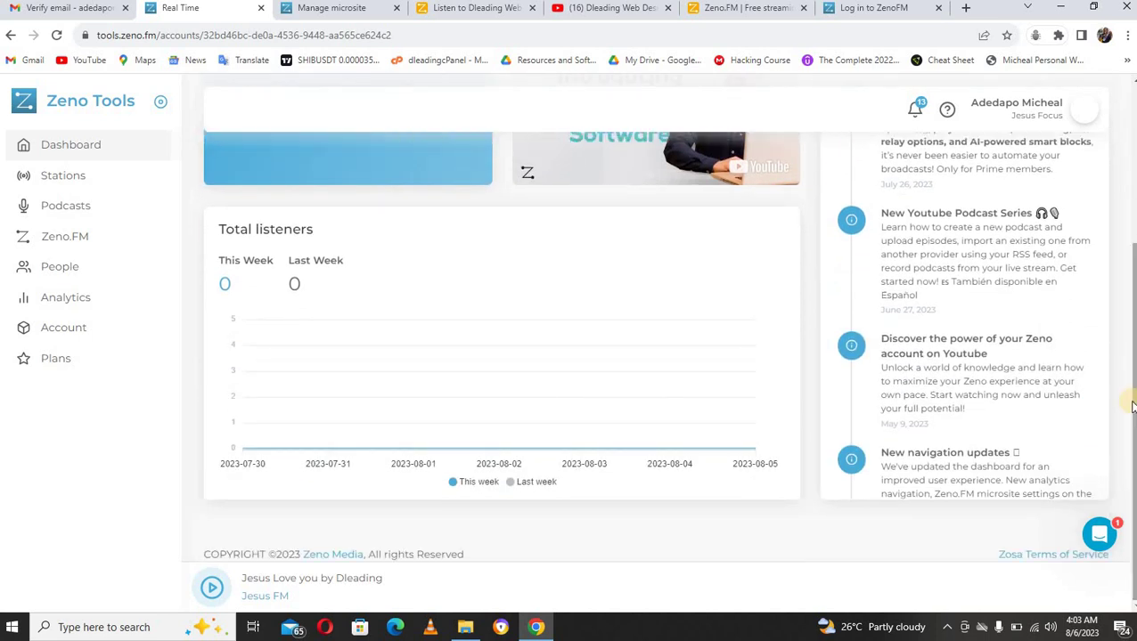
pyautogui.scroll(3, 1132, 379)
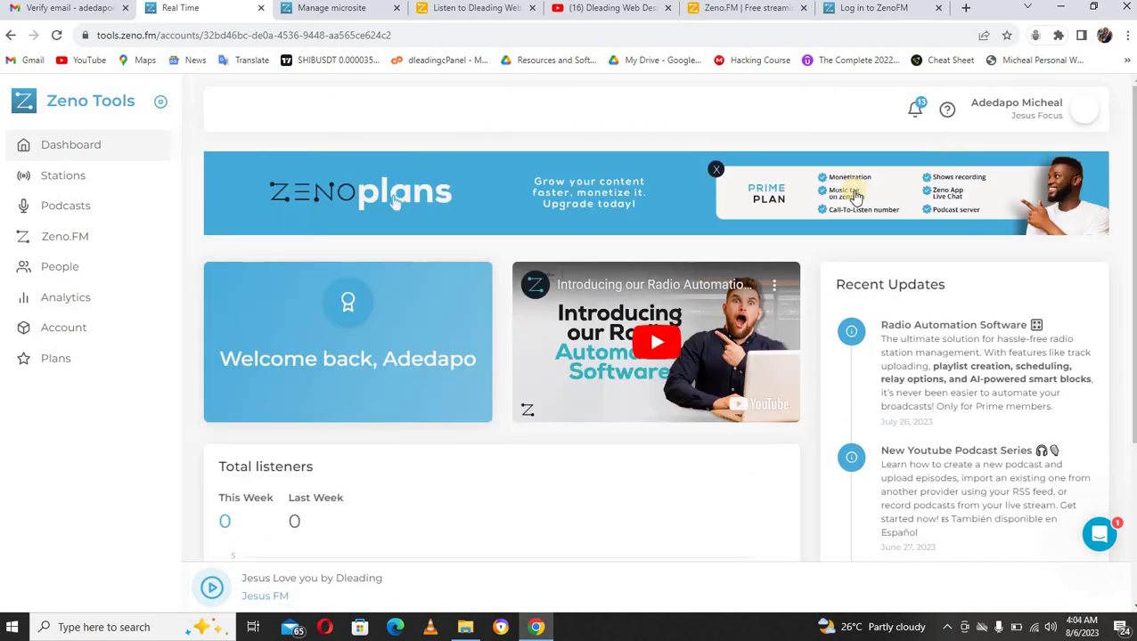
# Open the Jesus FM microsite settings and examine the microsite images and station website sections.
pyautogui.click(78, 240)
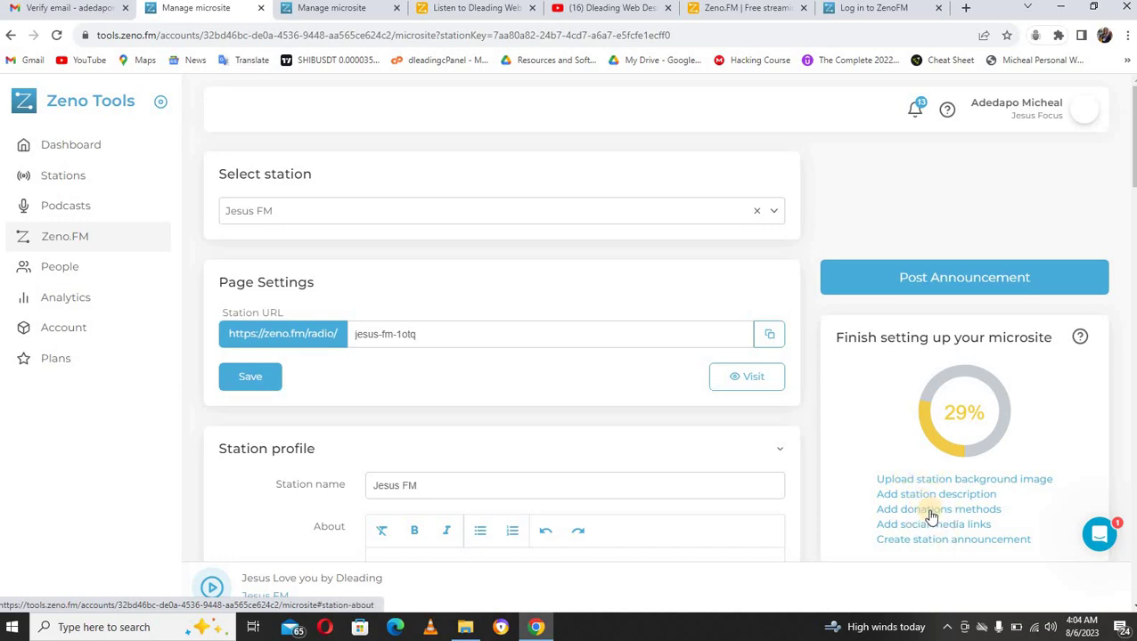
pyautogui.click(923, 482)
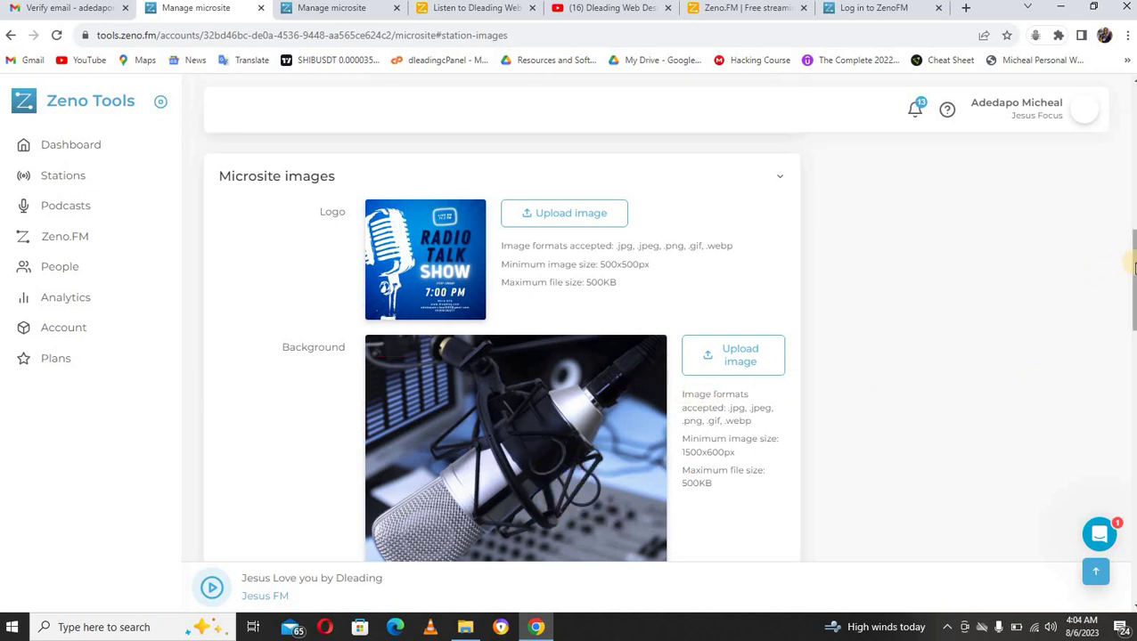
pyautogui.scroll(-5, 1133, 264)
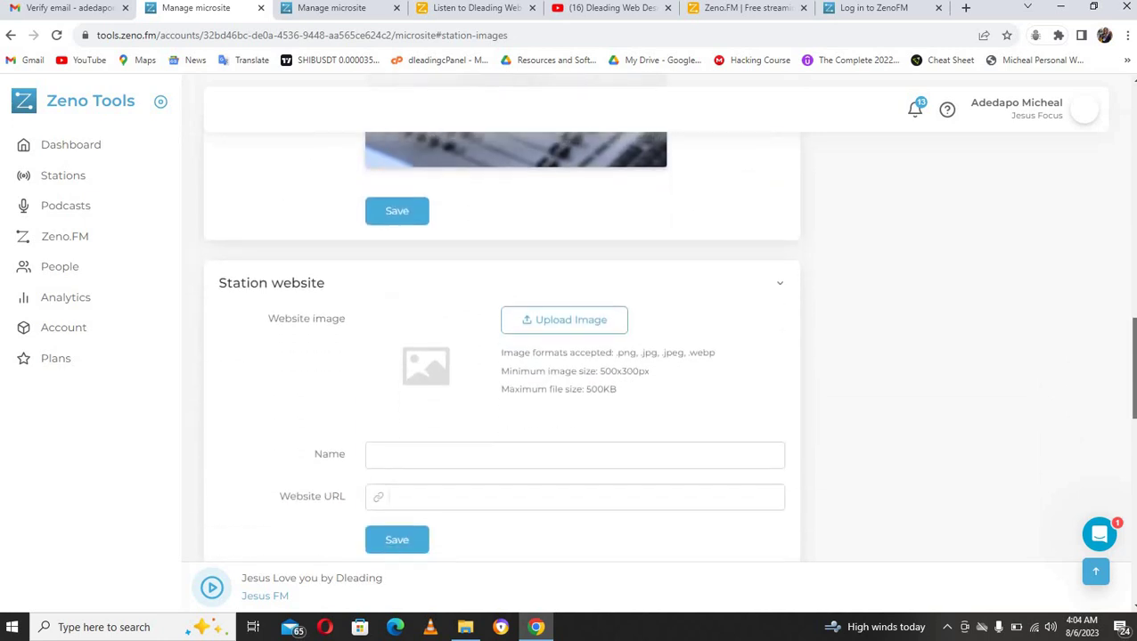
pyautogui.scroll(-2, 1133, 356)
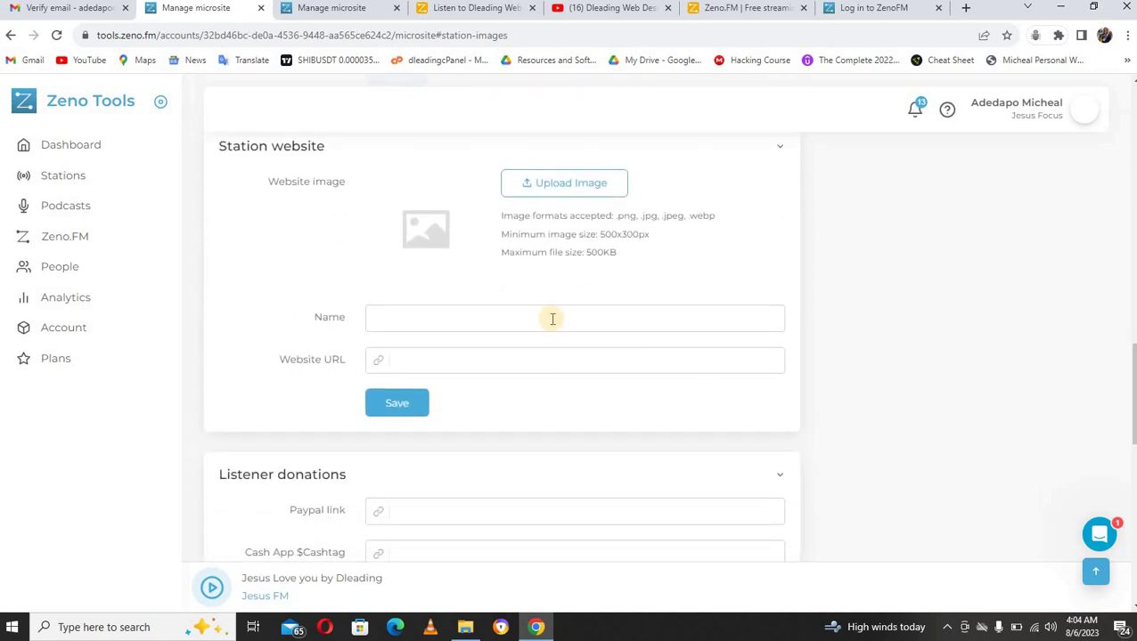
# Close the developer tools on the Dleading Web Design Radio page and return to the Jesus FM microsite settings.
pyautogui.click(412, 408)
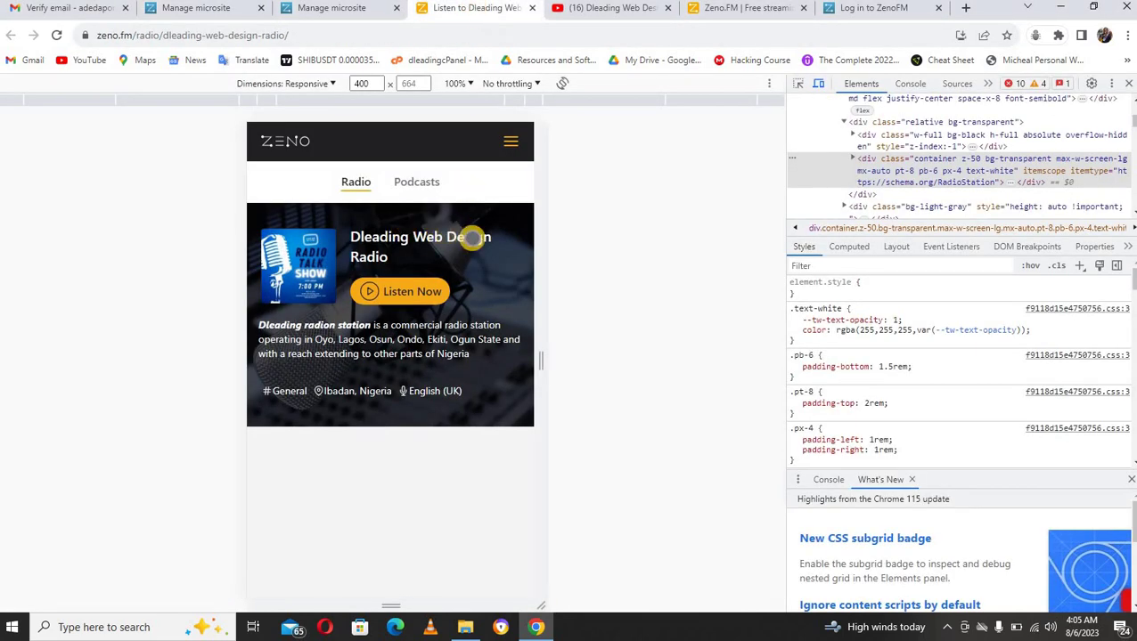
pyautogui.click(1128, 82)
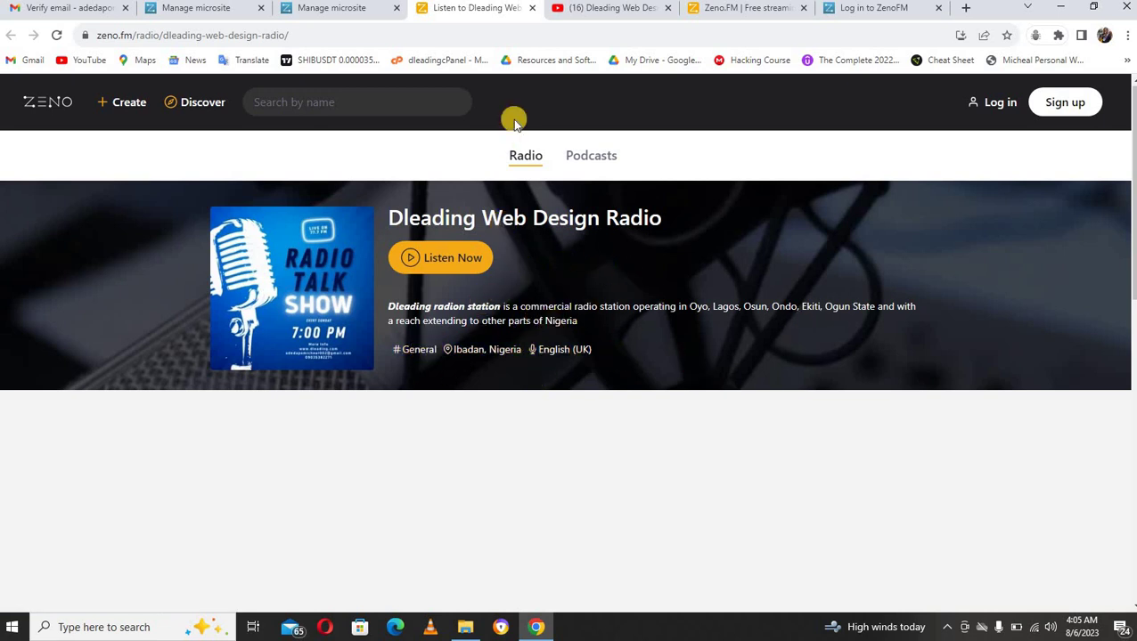
pyautogui.click(242, 8)
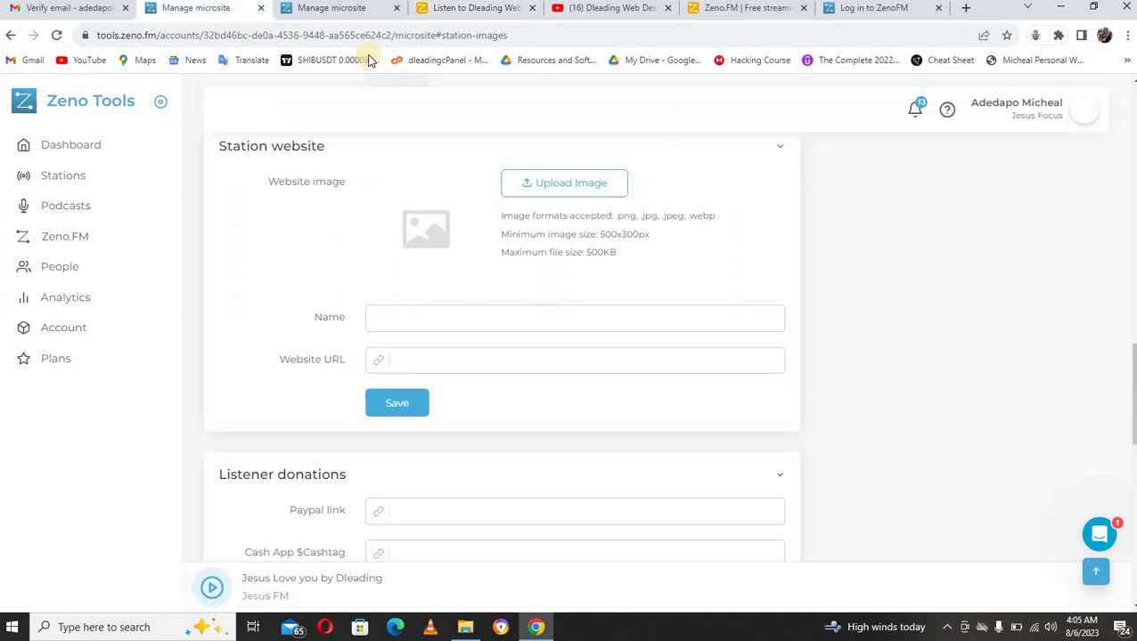
pyautogui.click(415, 325)
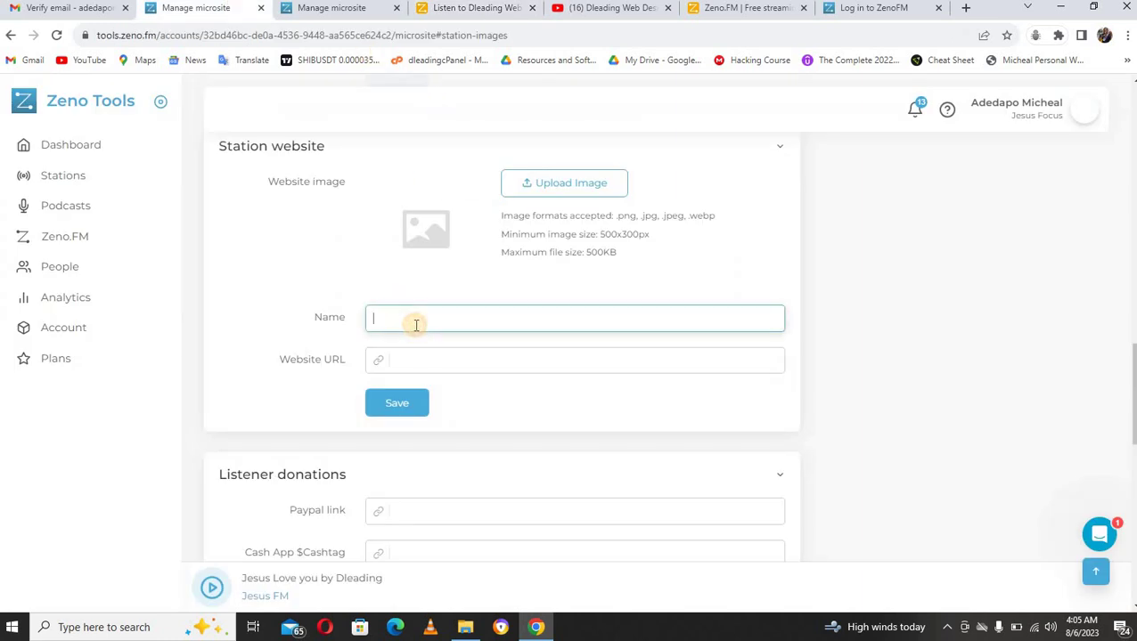
pyautogui.write('Jesus')
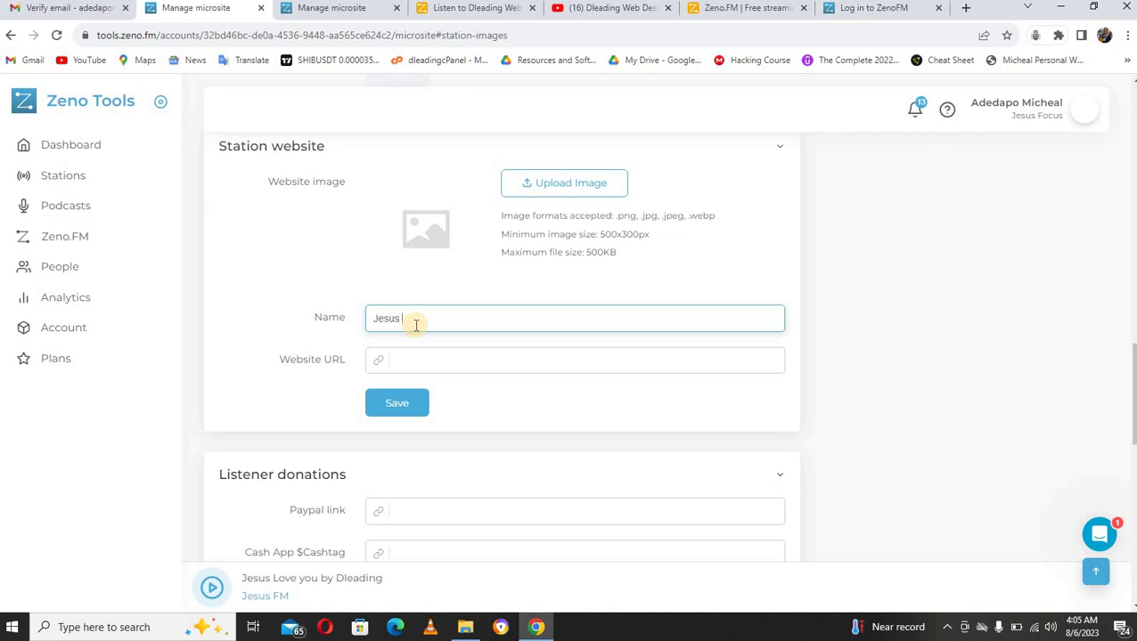
pyautogui.write(' FM')
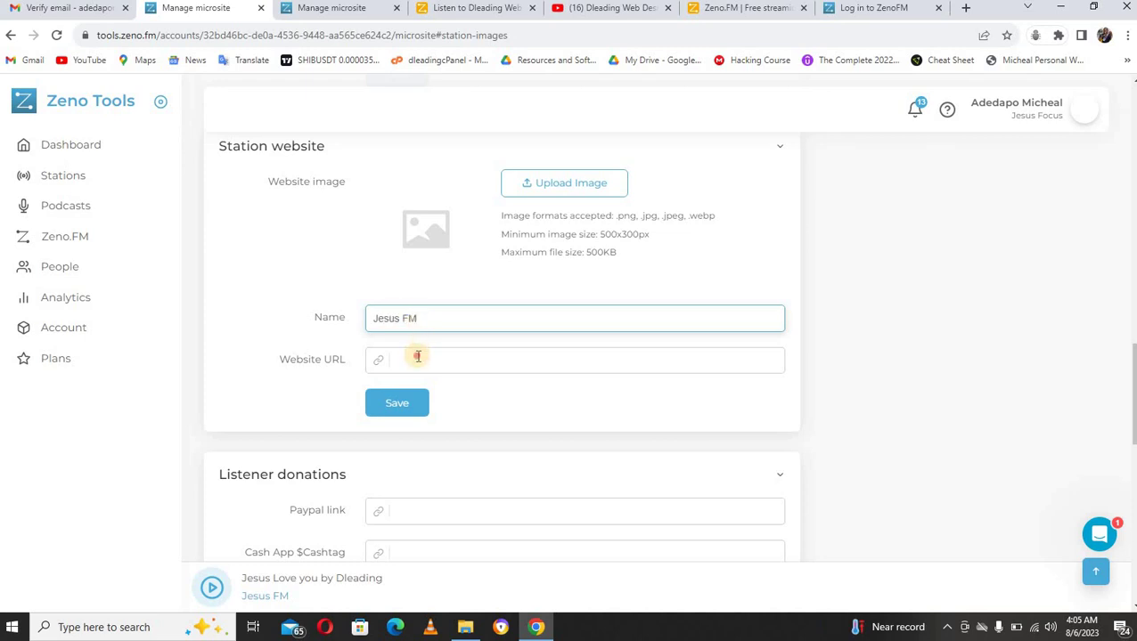
pyautogui.click(418, 356)
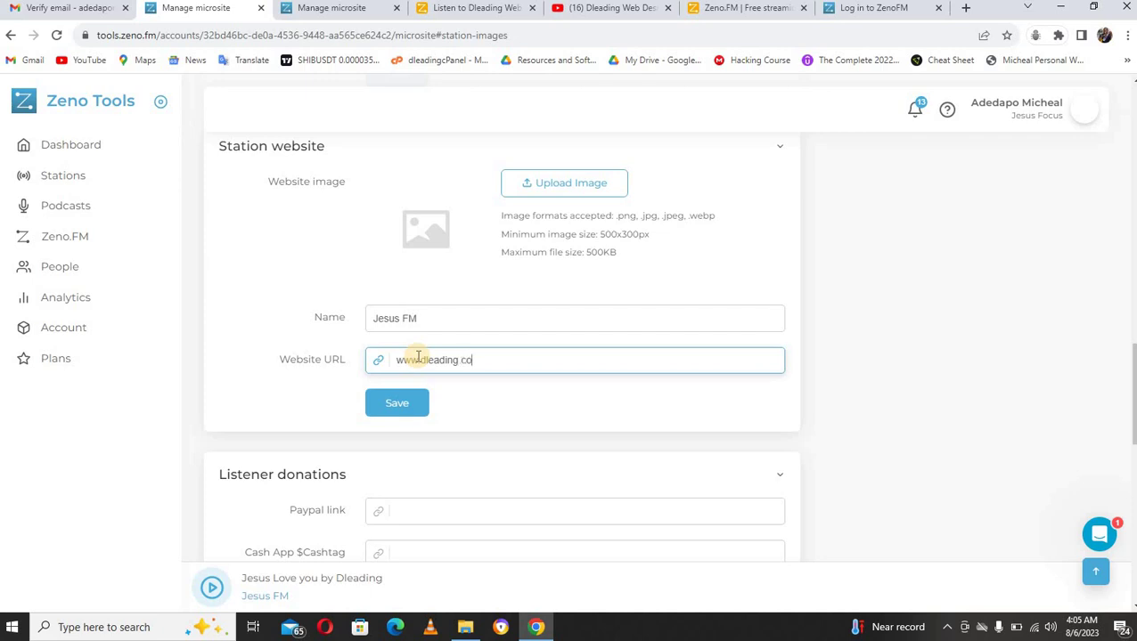
pyautogui.click(405, 414)
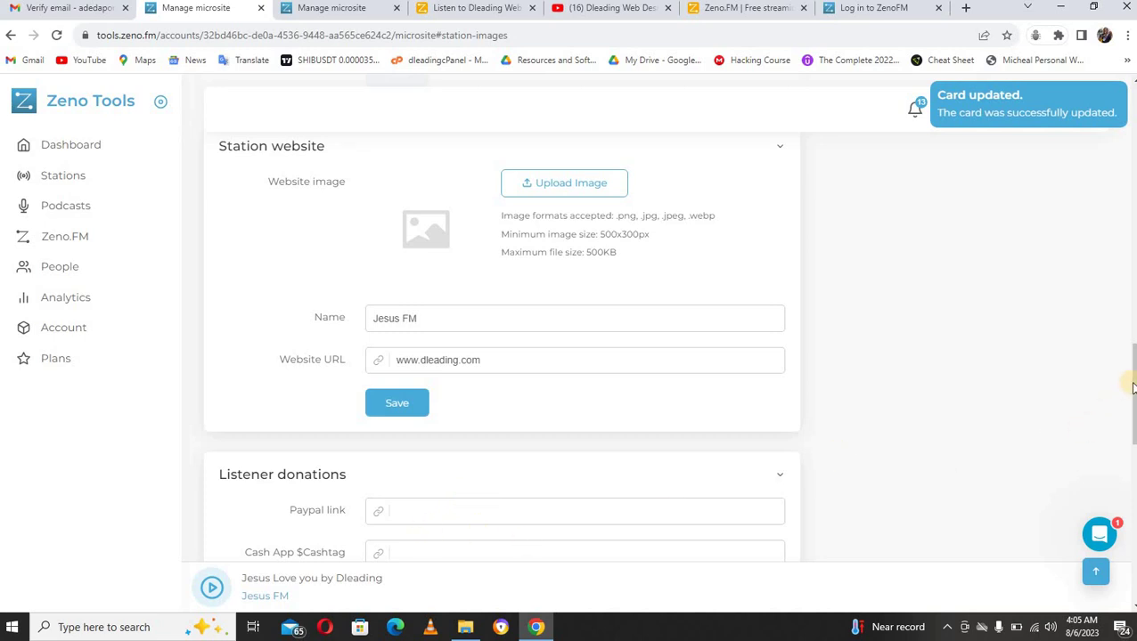
# Review the listener donation fields for the PayPal link and Cash App $Cashtag, leaving both empty.
pyautogui.moveTo(1132, 388); pyautogui.dragTo(1131, 427)
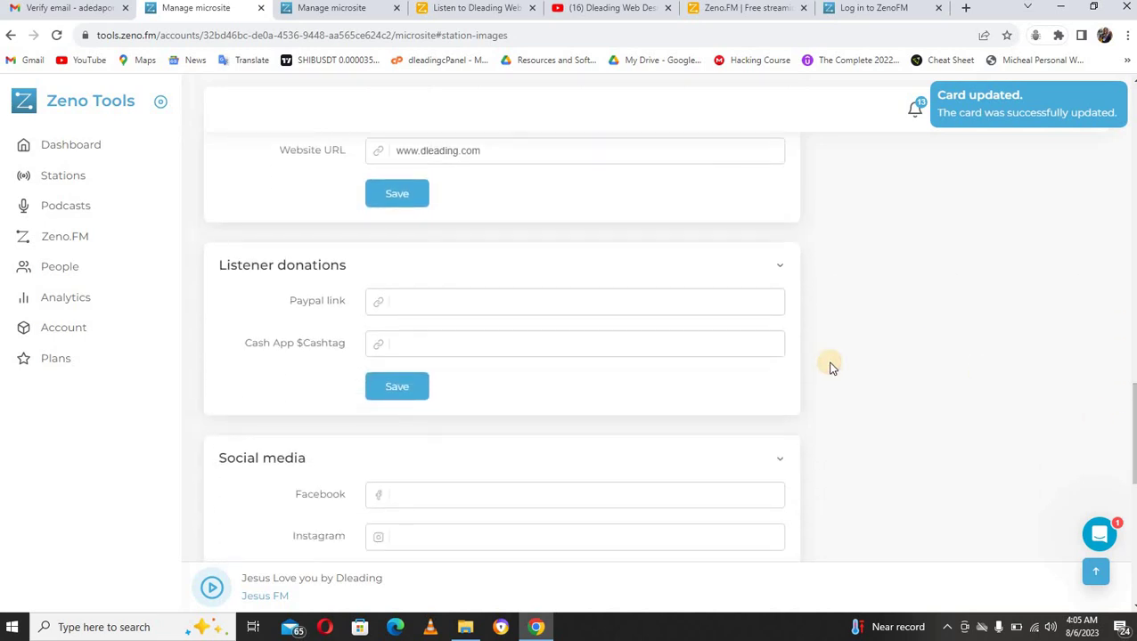
pyautogui.click(527, 300)
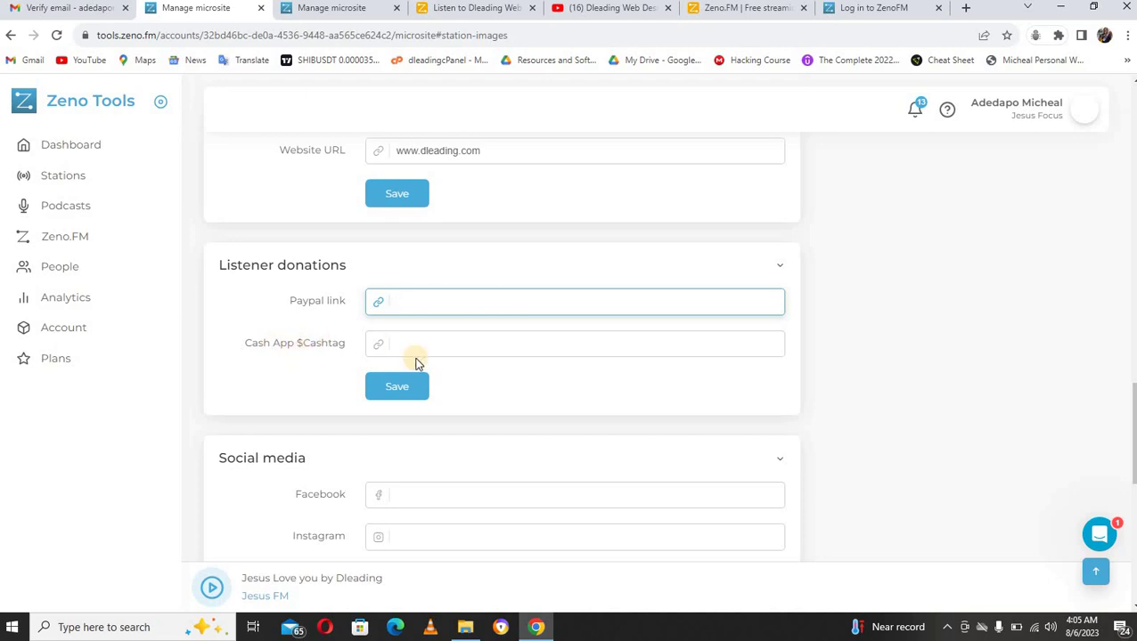
pyautogui.click(398, 386)
# Enter # as the placeholder for the Facebook and Instagram social media links and save them.
pyautogui.click(422, 496)
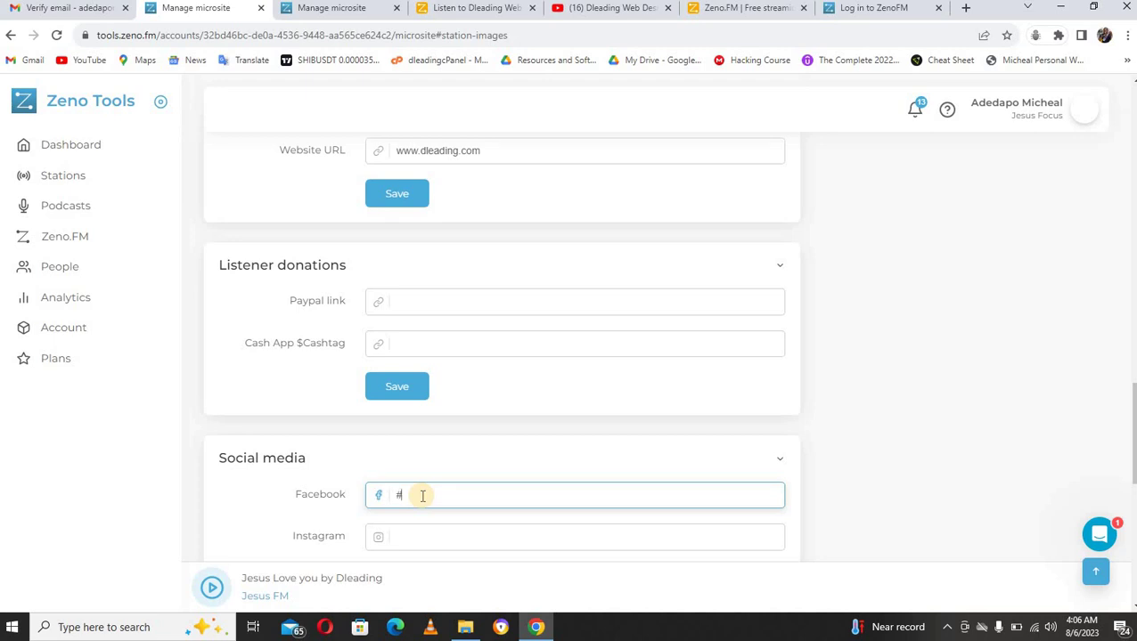
pyautogui.click(407, 539)
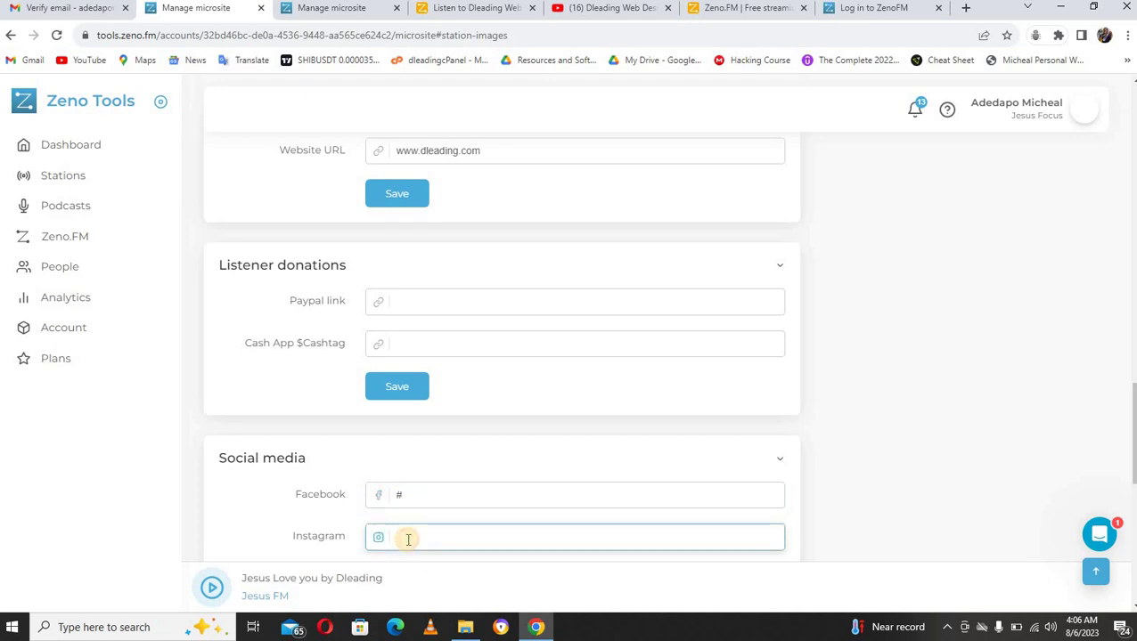
pyautogui.write('#')
pyautogui.scroll(-2, 1133, 395)
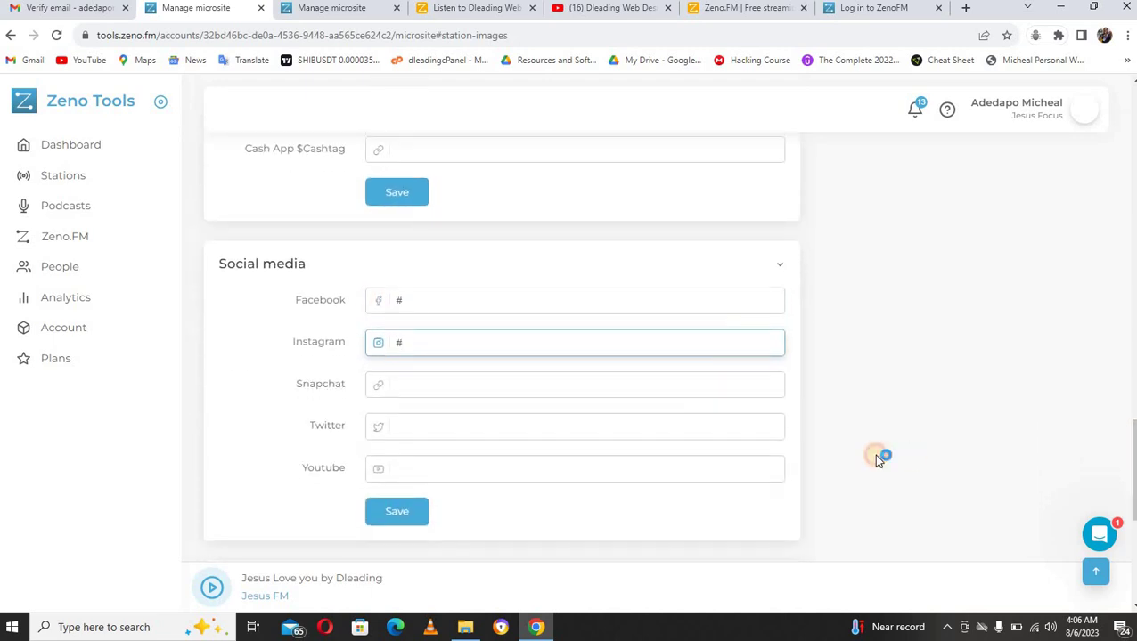
pyautogui.click(399, 510)
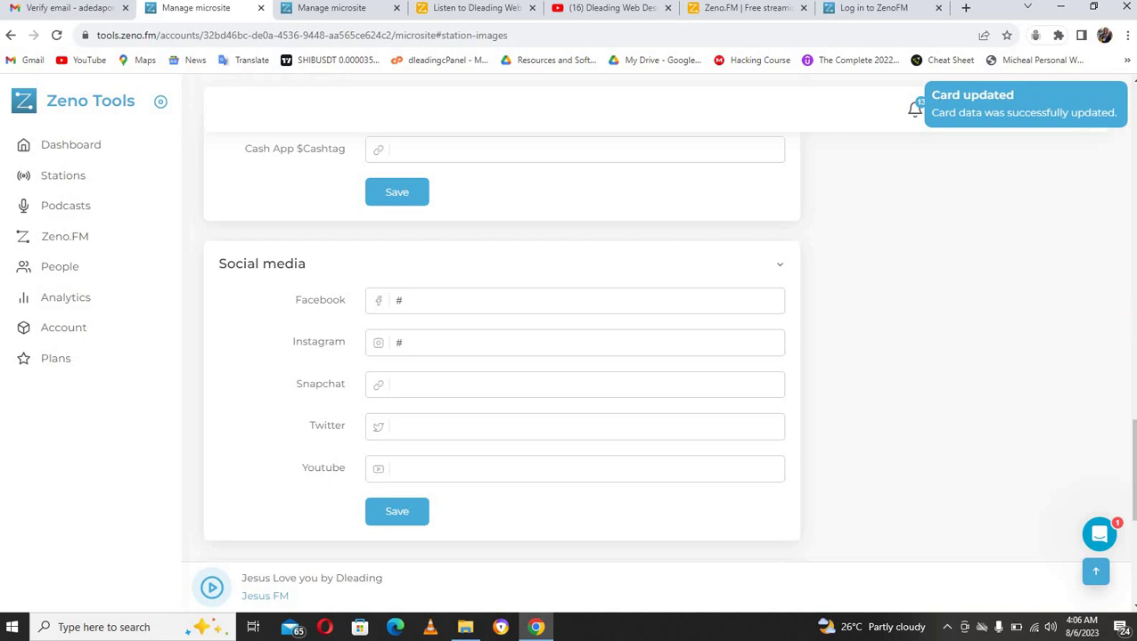
# Examine the microsite's app store section with its App Store and Google Play links and QR code.
pyautogui.moveTo(1132, 445); pyautogui.dragTo(1133, 515)
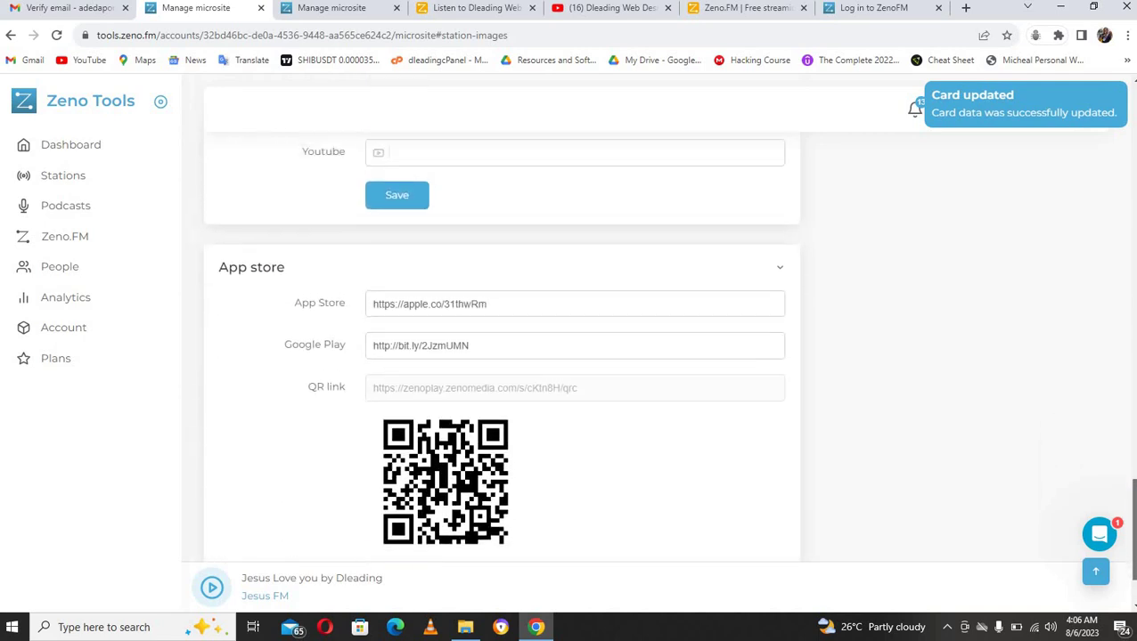
pyautogui.scroll(-2, 1036, 383)
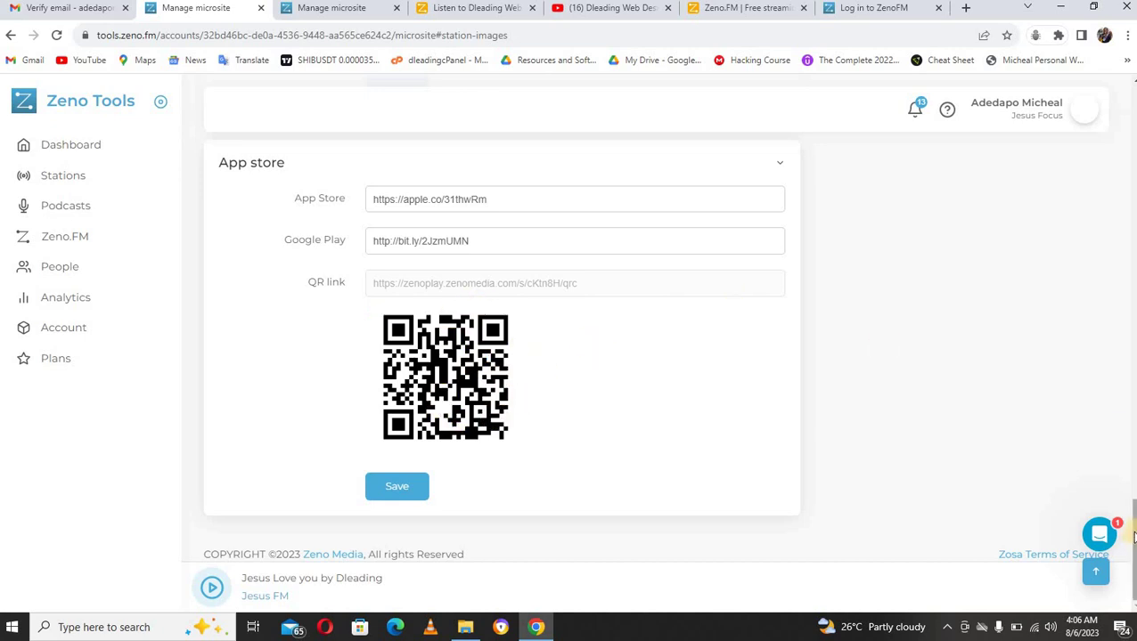
# Copy the station description from the Dleading Web Design Radio page into the About field of the Jesus FM station profile.
pyautogui.moveTo(1134, 535); pyautogui.dragTo(1131, 405)
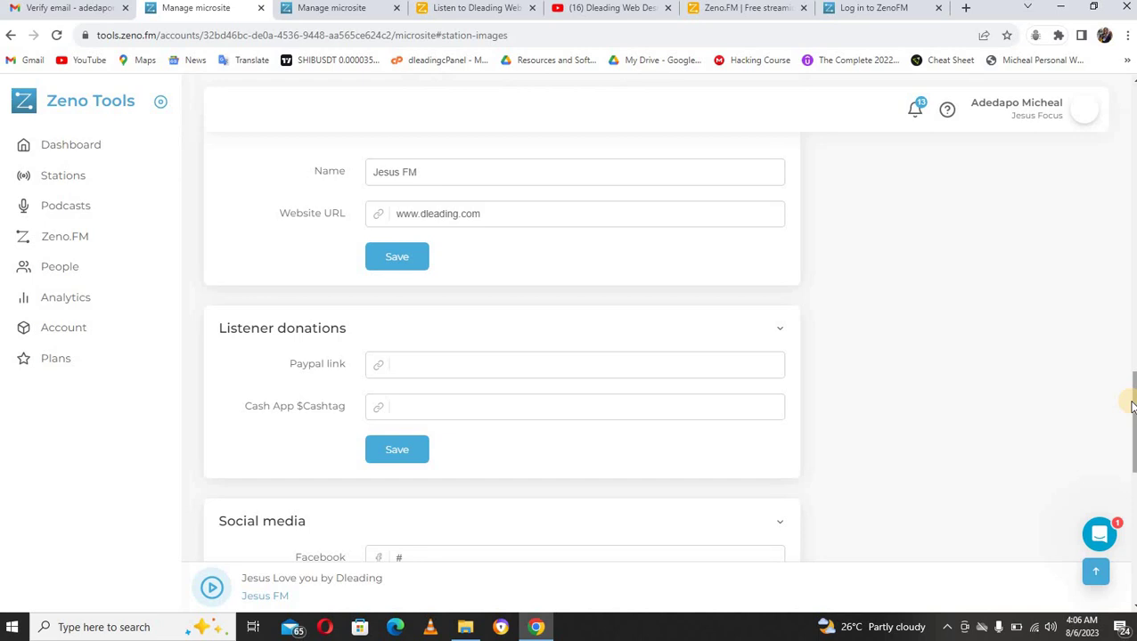
pyautogui.moveTo(1132, 406); pyautogui.dragTo(1133, 148)
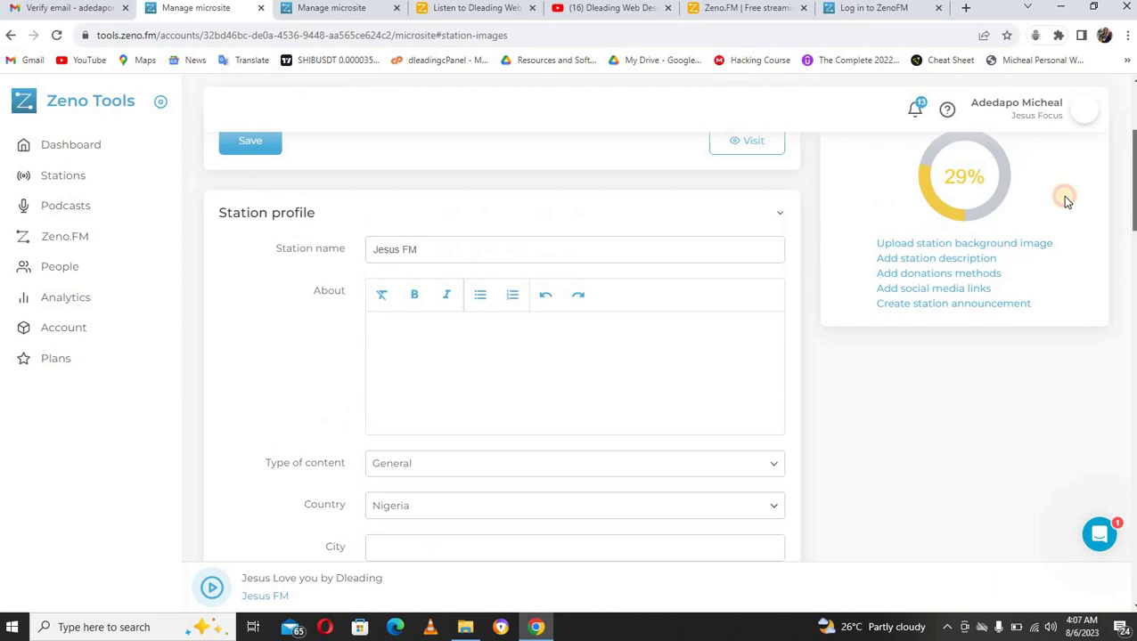
pyautogui.click(956, 261)
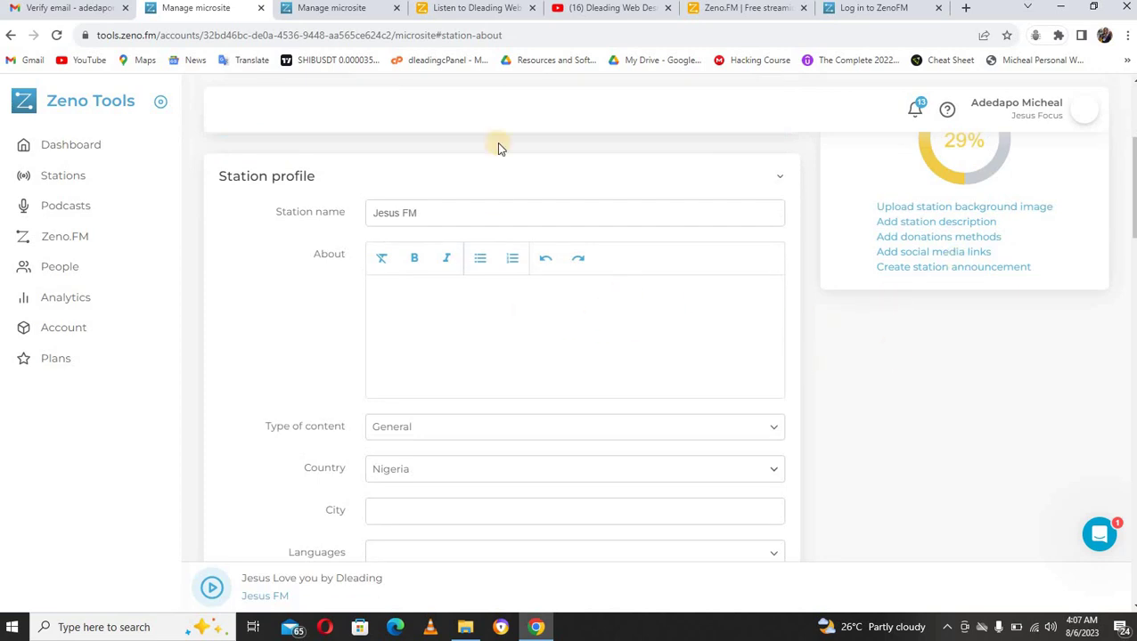
pyautogui.click(443, 8)
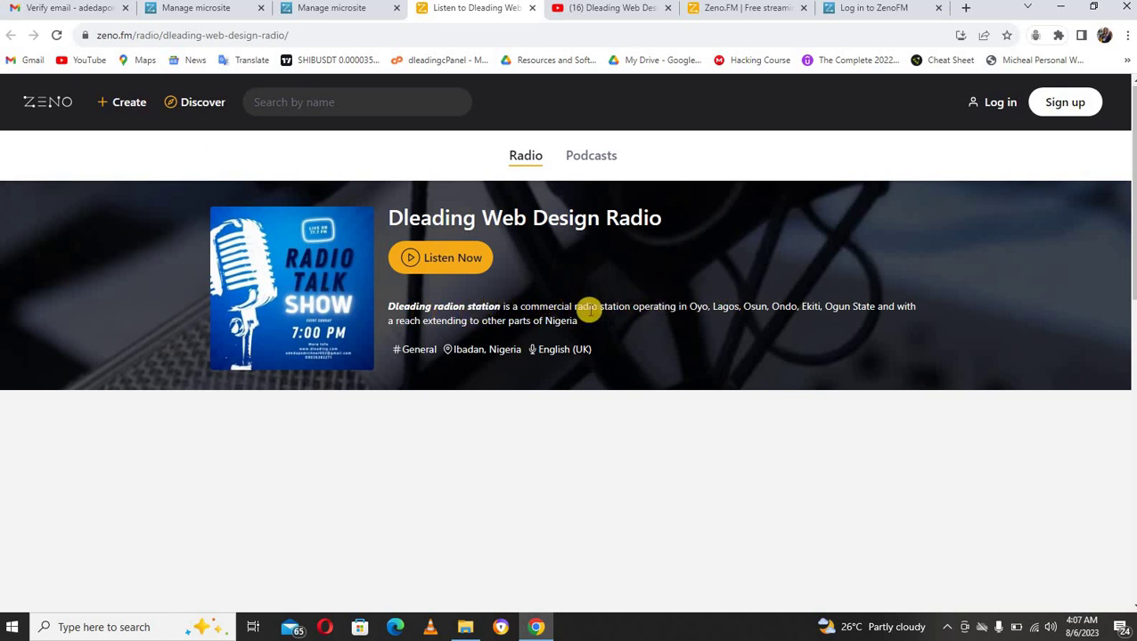
pyautogui.moveTo(578, 322); pyautogui.dragTo(389, 307)
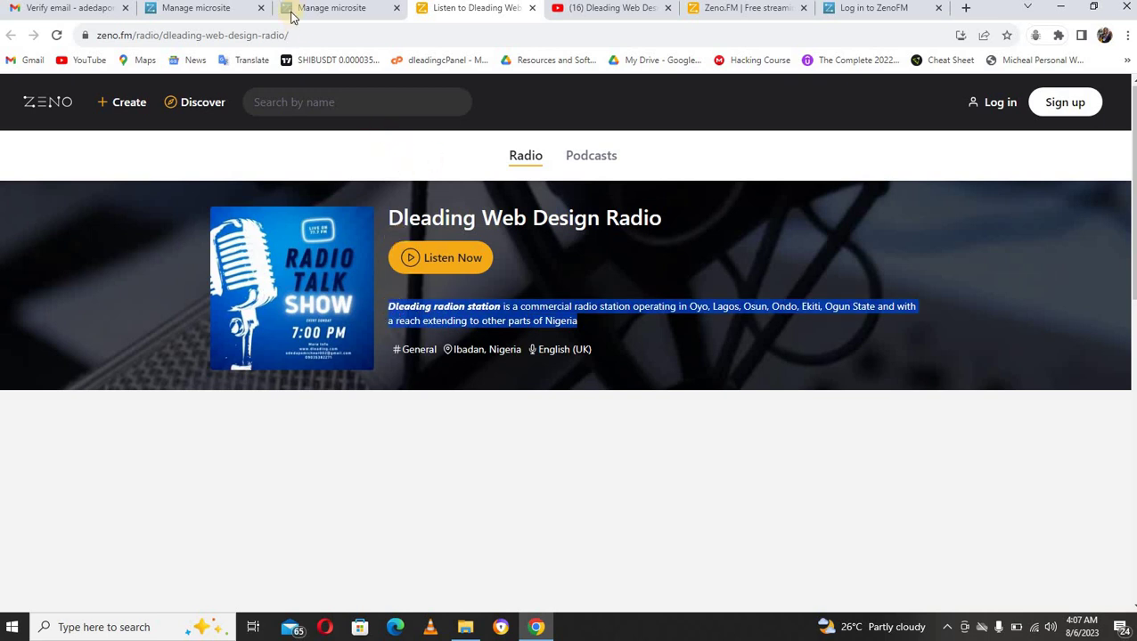
pyautogui.click(242, 9)
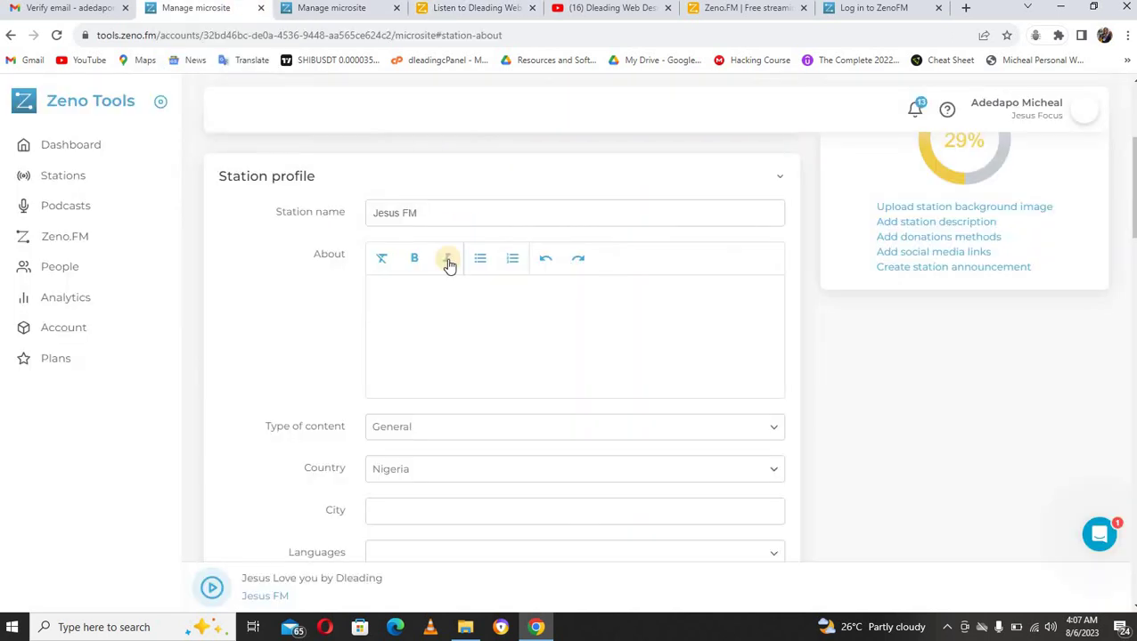
pyautogui.click(441, 292)
pyautogui.write('Dleading radio station is a commercial radio station operating in Oyo, Lagos, Osun, Ondo, Ekiti, Ogun State and with a reach extending to other parts of Nigeria')
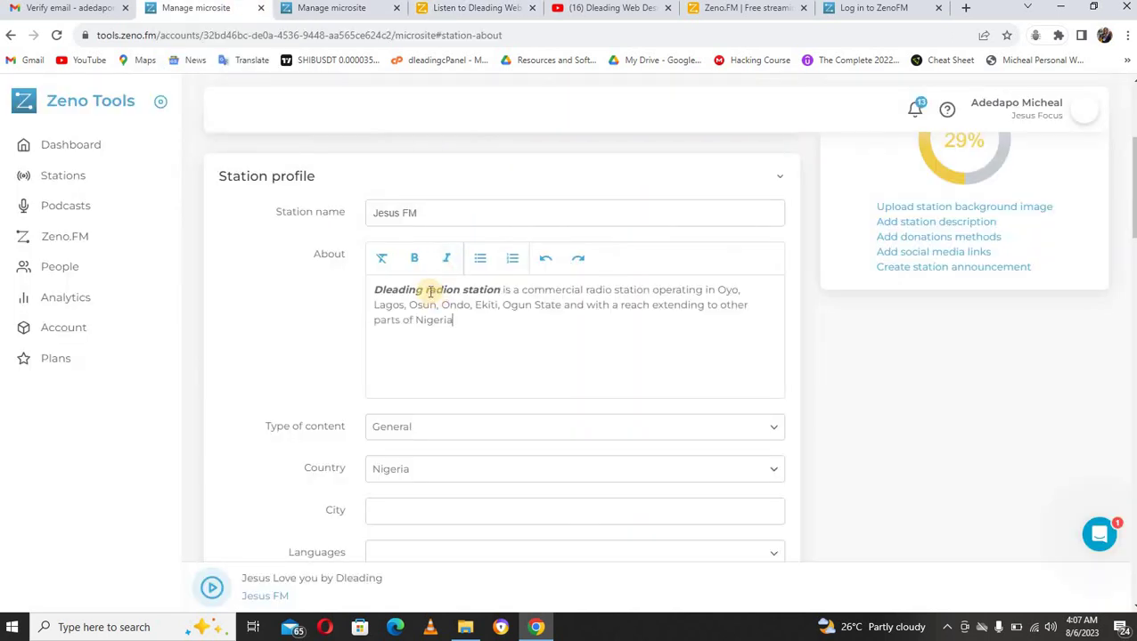
# Replace the bold italic station name at the start of the About text with Jesus FM.
pyautogui.click(375, 289)
pyautogui.moveTo(436, 290); pyautogui.dragTo(489, 288)
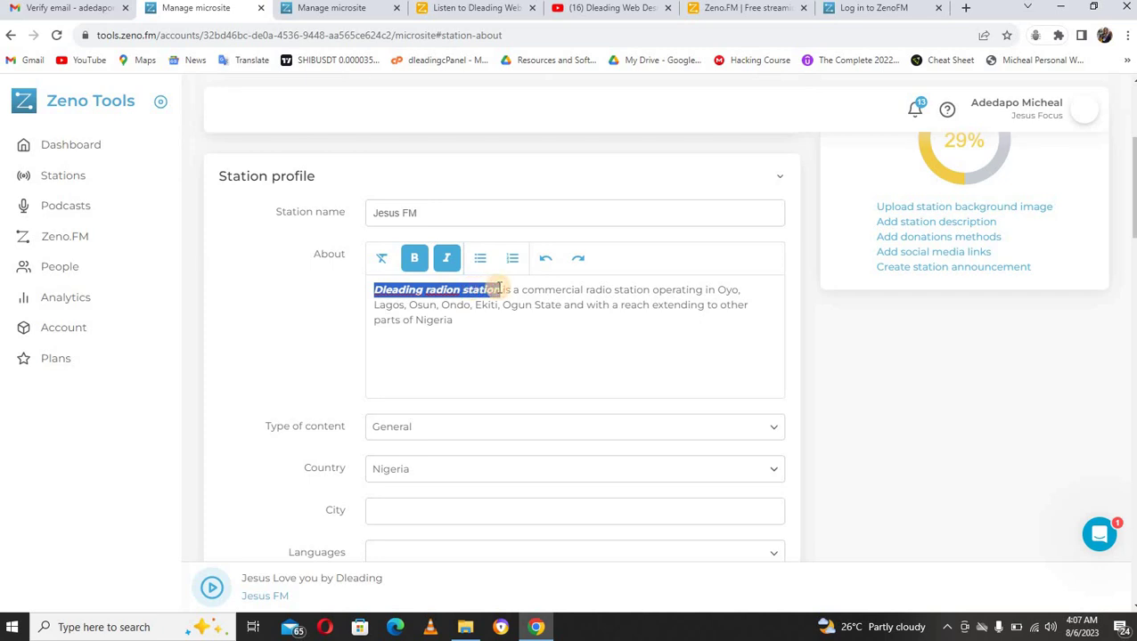
pyautogui.write('Jeus')
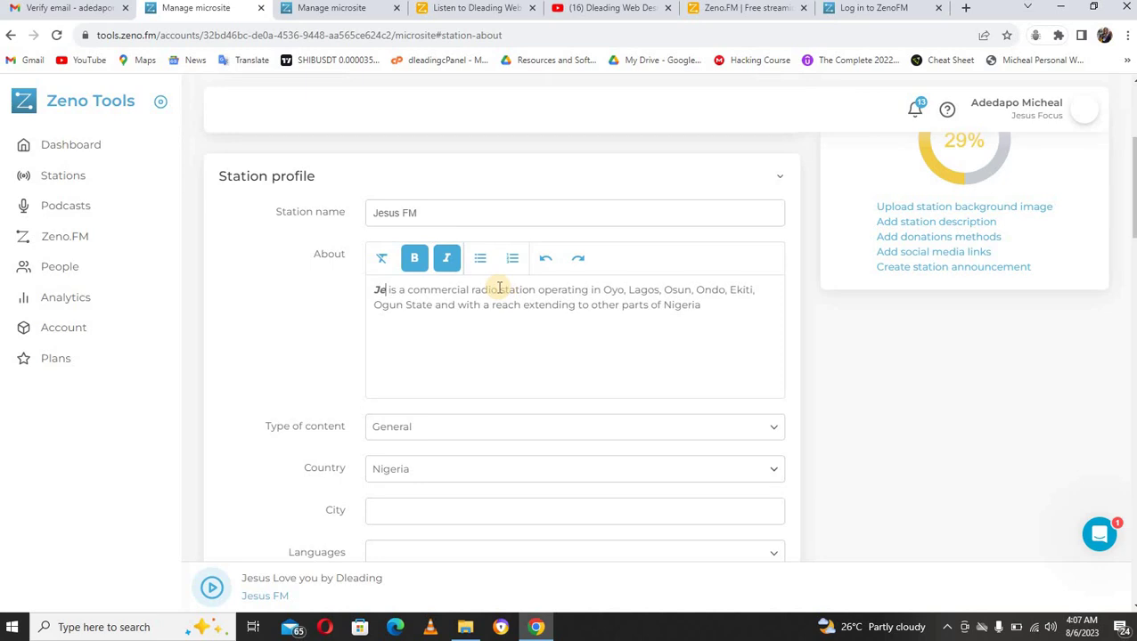
pyautogui.press('BackSpace')
pyautogui.press('BackSpace')
pyautogui.write('su')
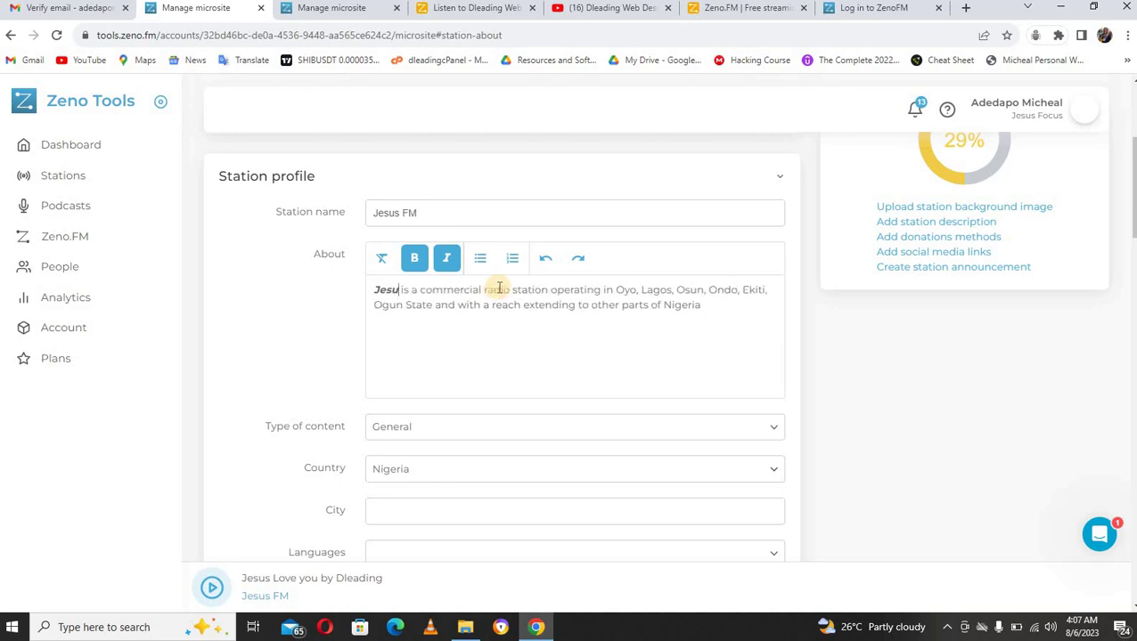
pyautogui.write('s F')
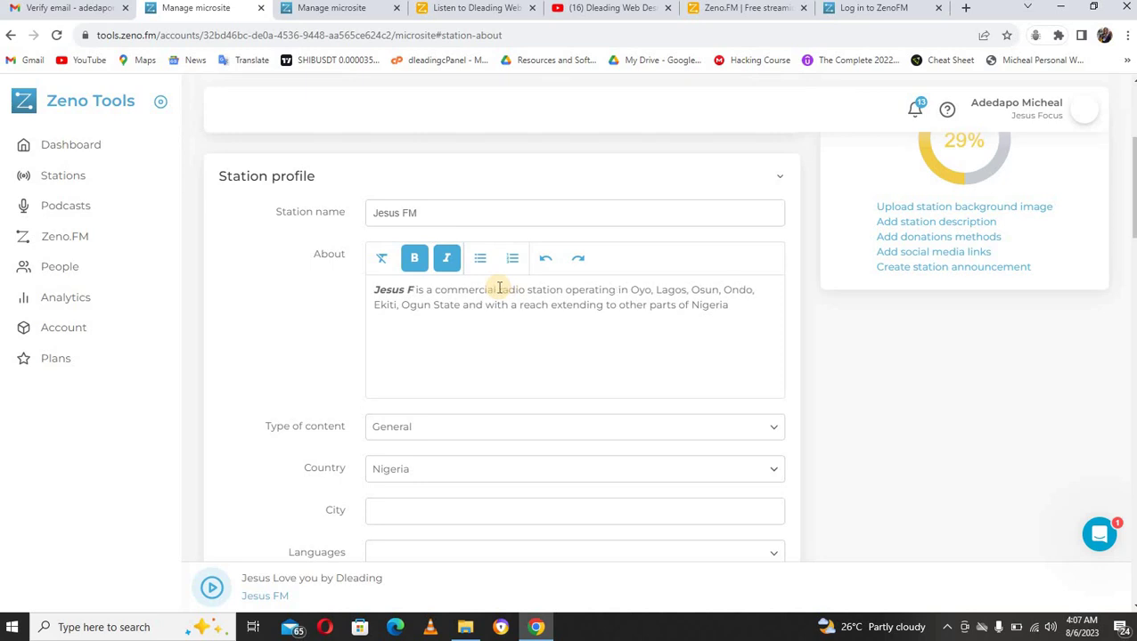
pyautogui.write('M')
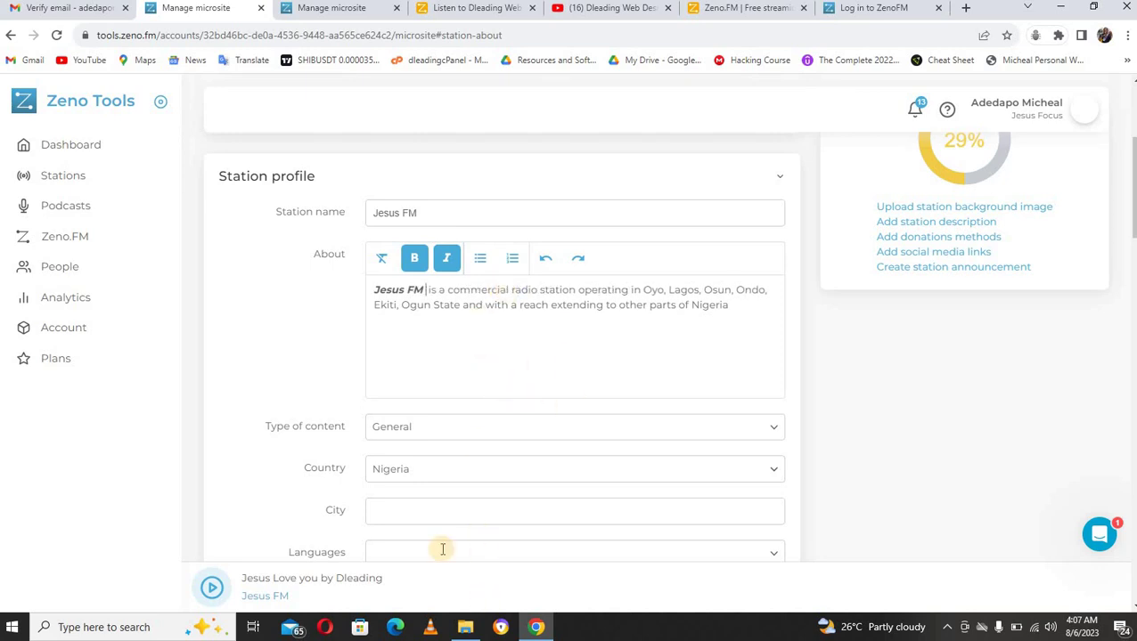
# Set the station's city to Ibadan and its language to English (UK), and save the station profile.
pyautogui.click(447, 515)
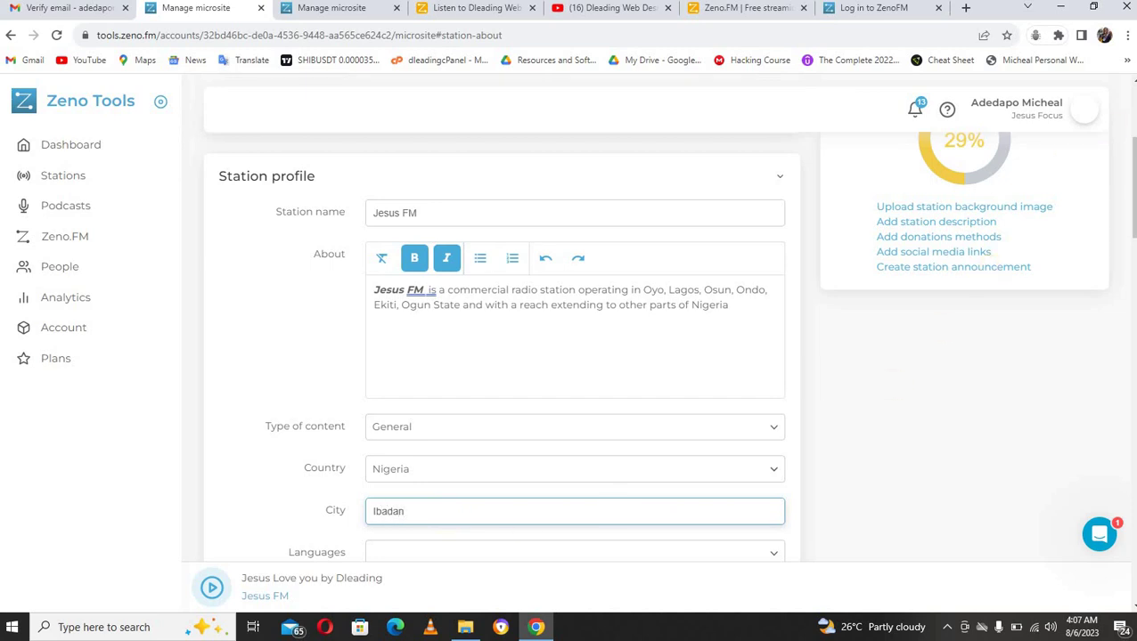
pyautogui.scroll(-3, 1131, 164)
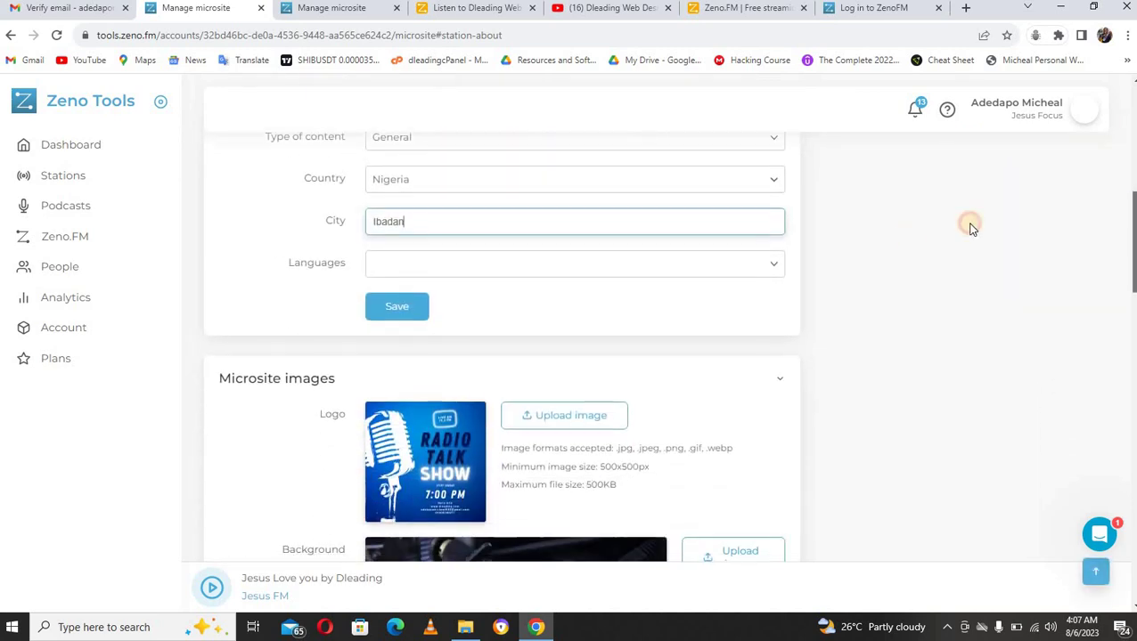
pyautogui.click(699, 278)
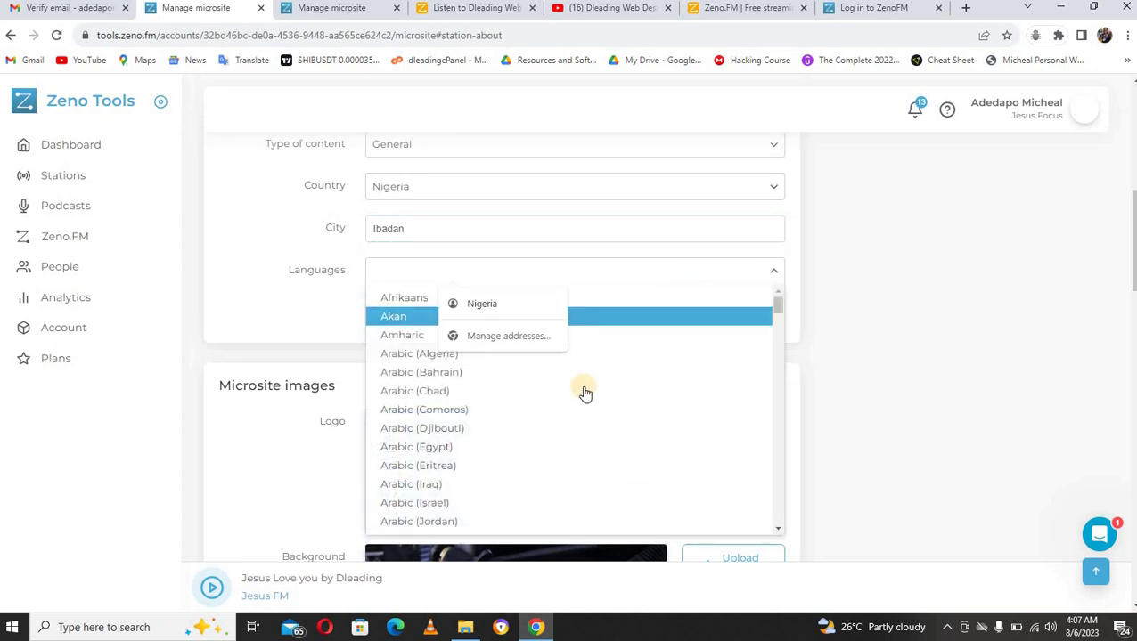
pyautogui.write('e')
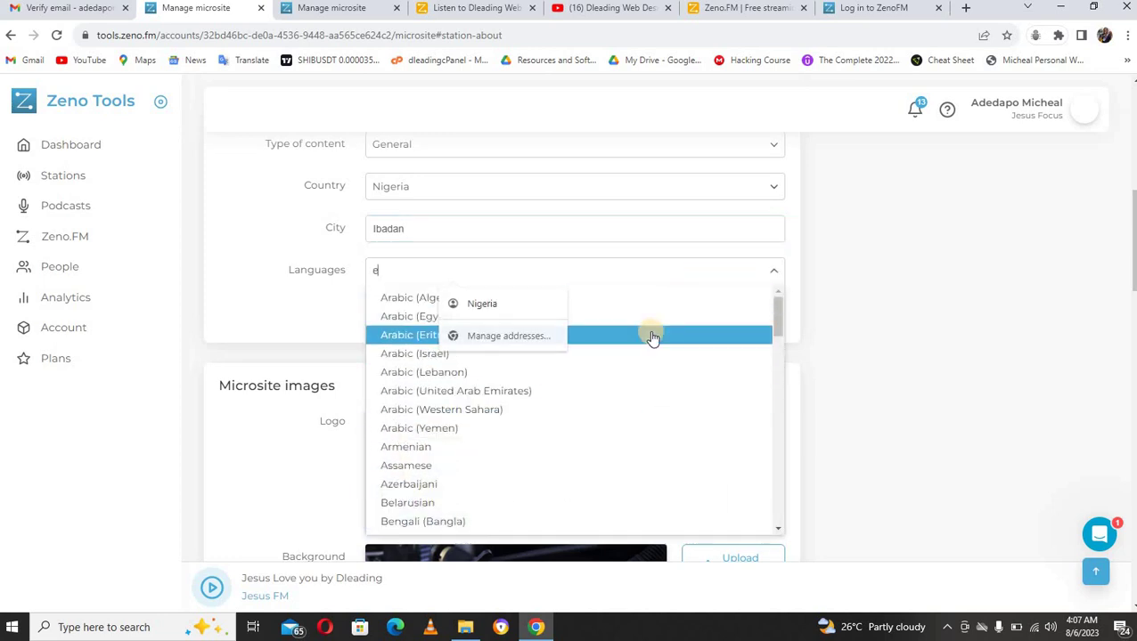
pyautogui.write('ng')
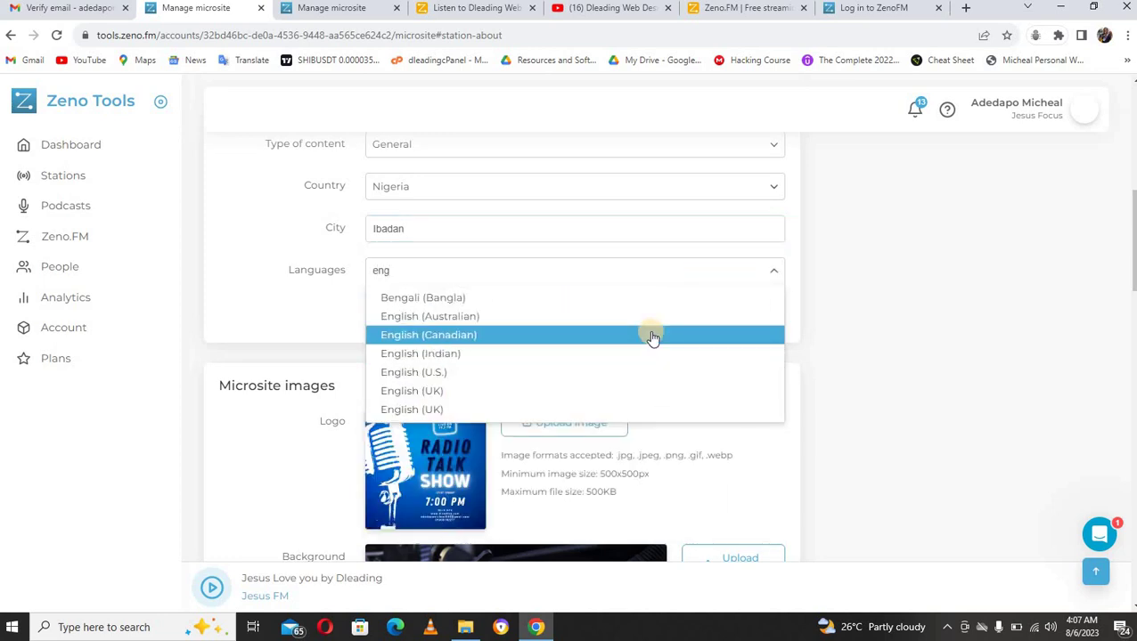
pyautogui.click(474, 392)
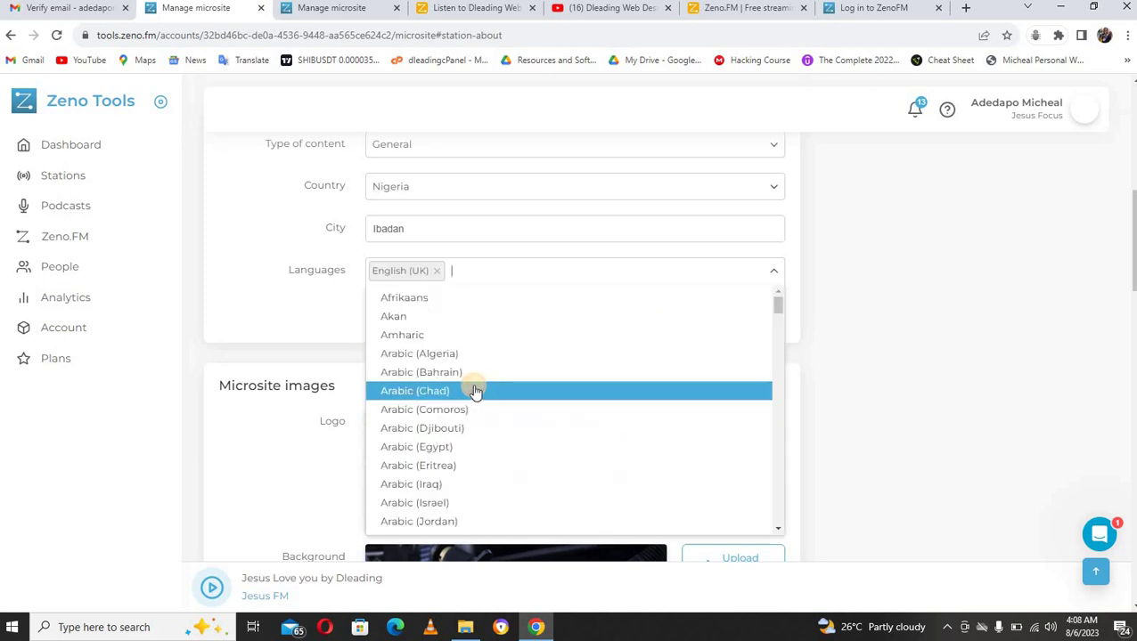
pyautogui.click(826, 305)
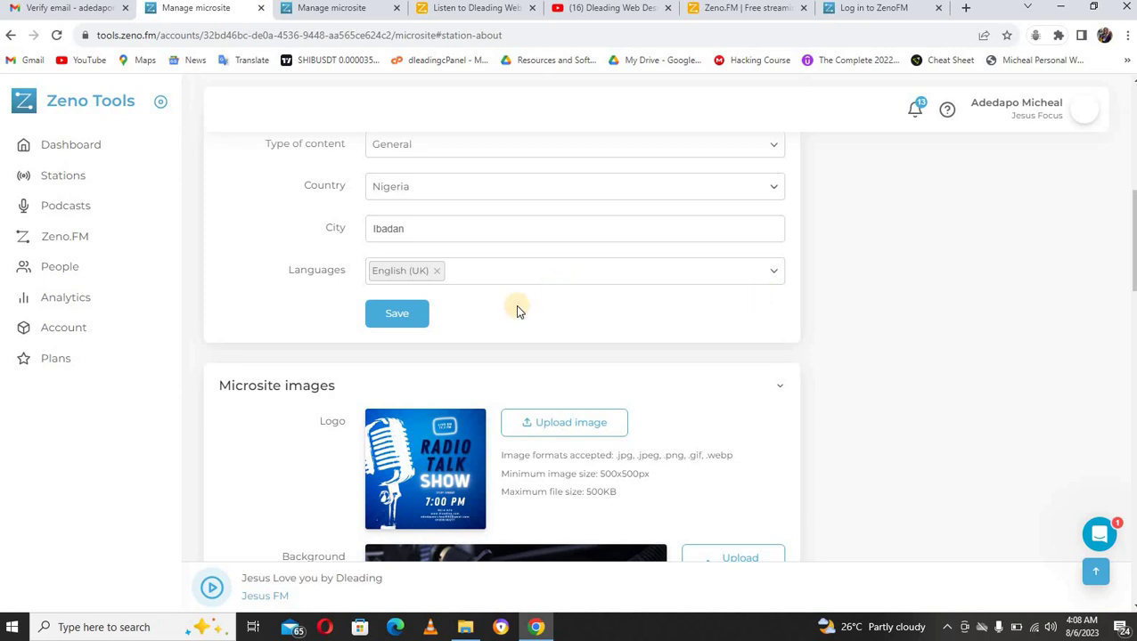
pyautogui.click(389, 326)
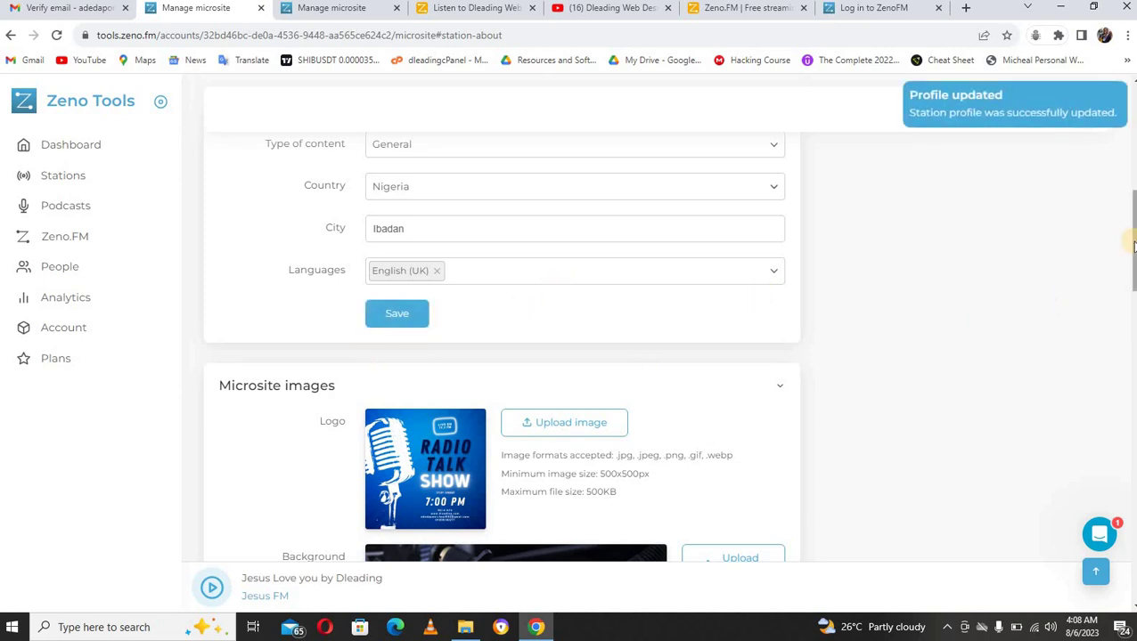
# Start a new station announcement with the title "Live Show with CEO of Dleading Web Design".
pyautogui.moveTo(1131, 243); pyautogui.dragTo(1131, 165)
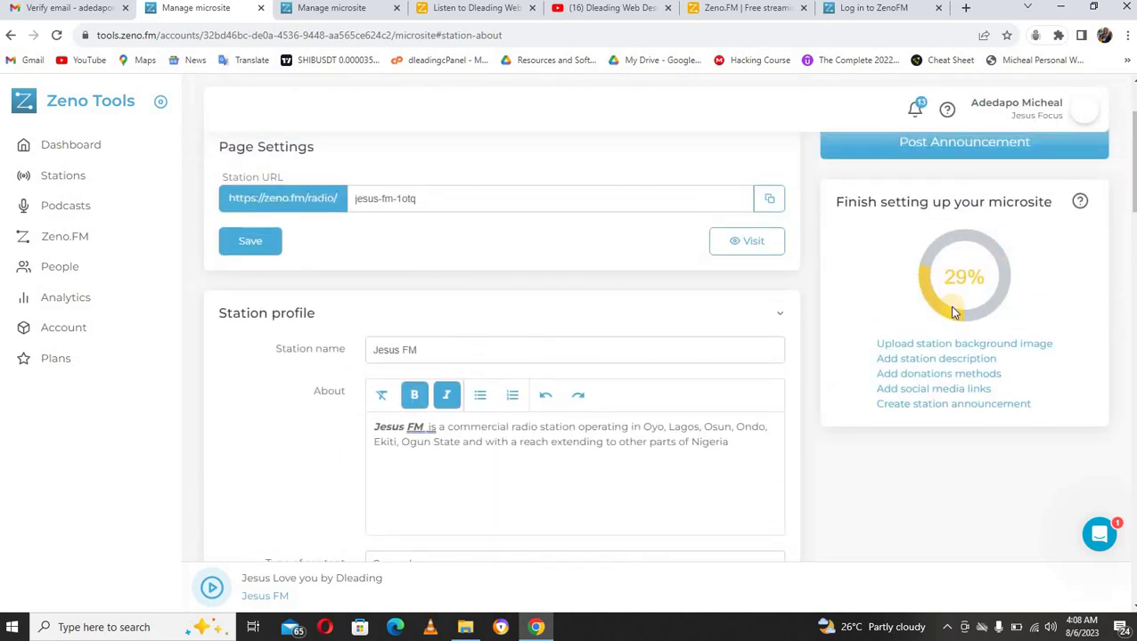
pyautogui.click(950, 405)
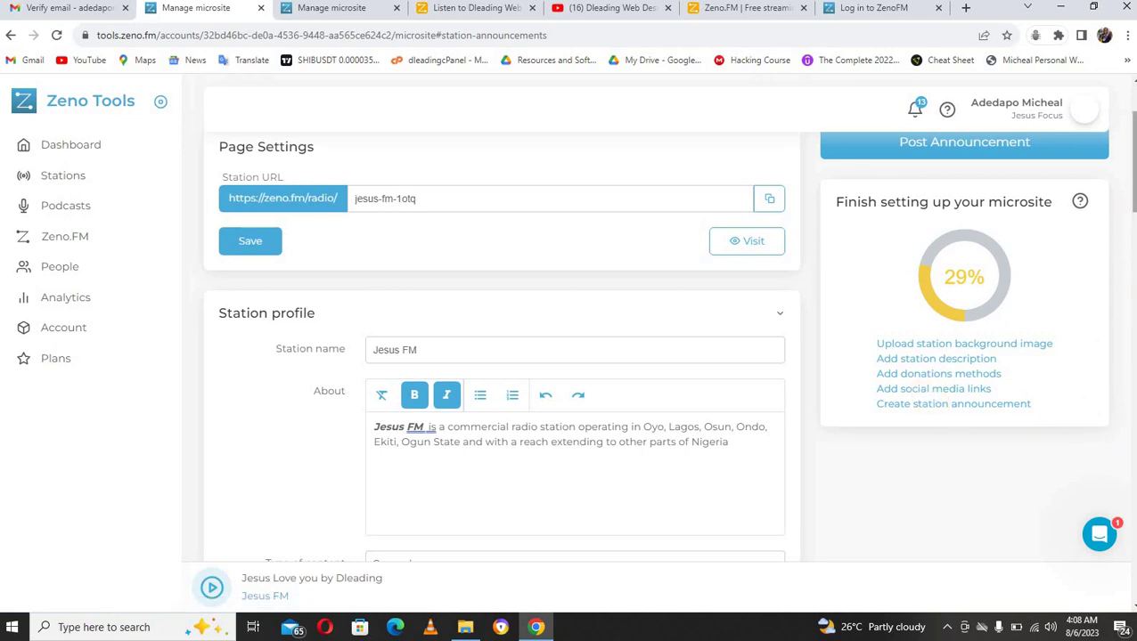
pyautogui.scroll(3, 1132, 198)
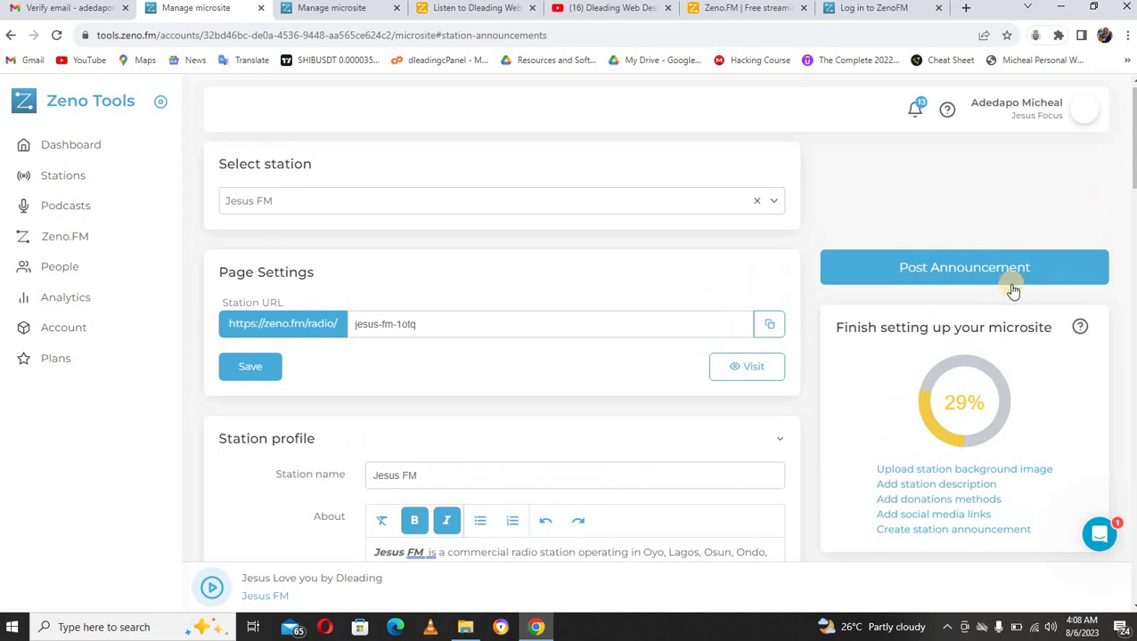
pyautogui.click(985, 272)
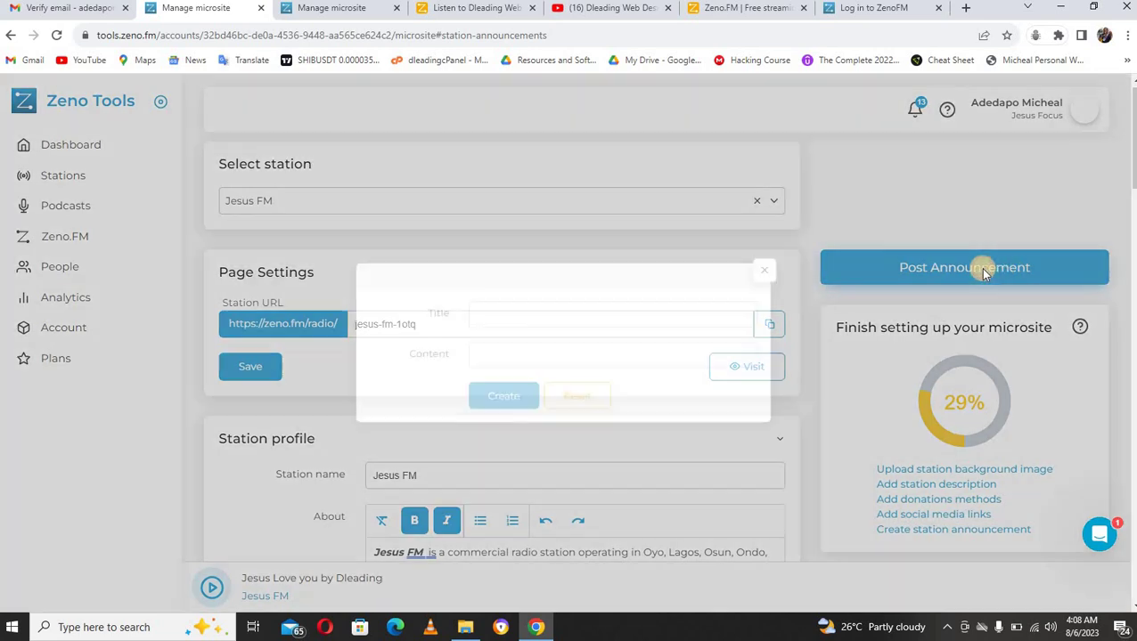
pyautogui.click(643, 317)
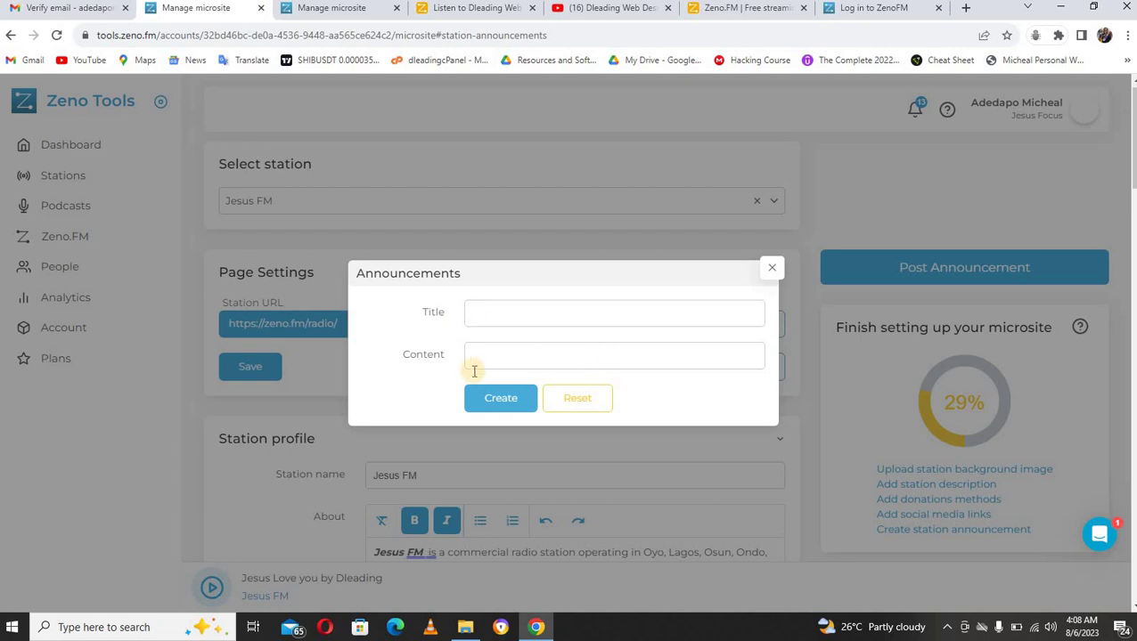
pyautogui.click(525, 312)
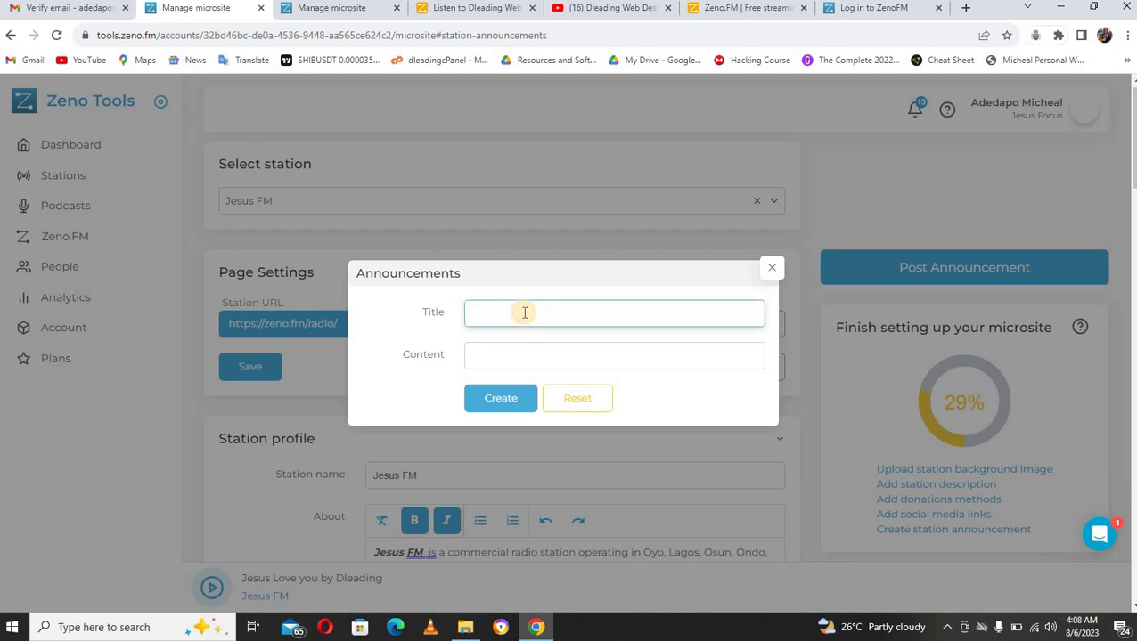
pyautogui.write('Live')
pyautogui.write('Show with D')
pyautogui.press('BackSpace')
pyautogui.write('CEO of Dleadi')
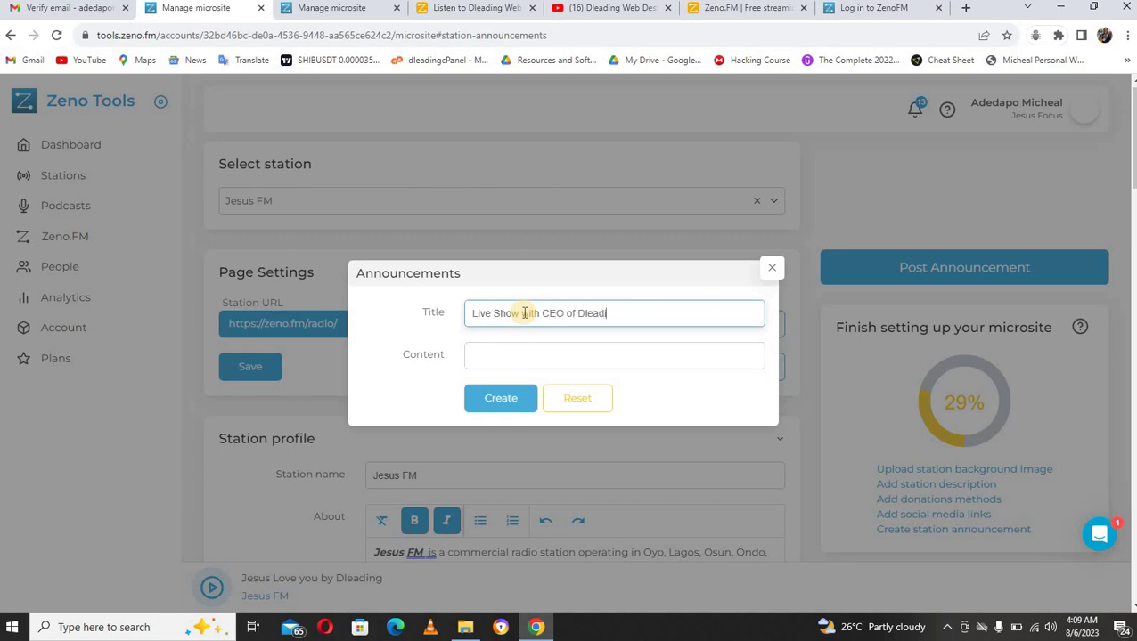
pyautogui.write('ng Web Design')
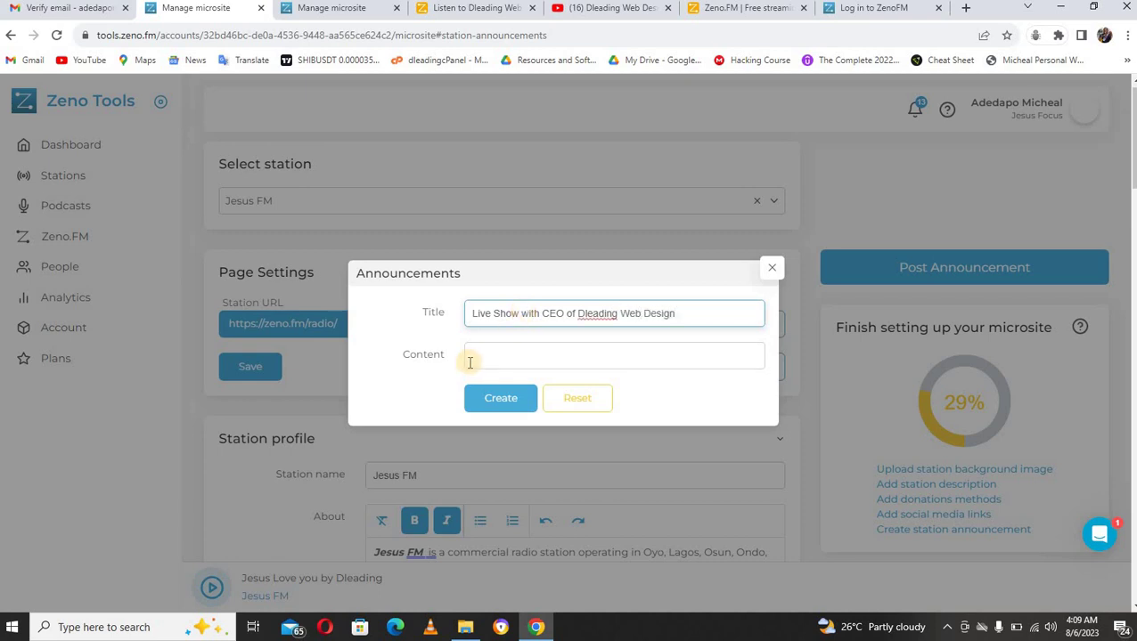
# Enter "hello everyone, there will be a live show program with the CEO of Dleading Web Design Ltd" as the announcement's content and create it.
pyautogui.click(477, 359)
pyautogui.write('hey')
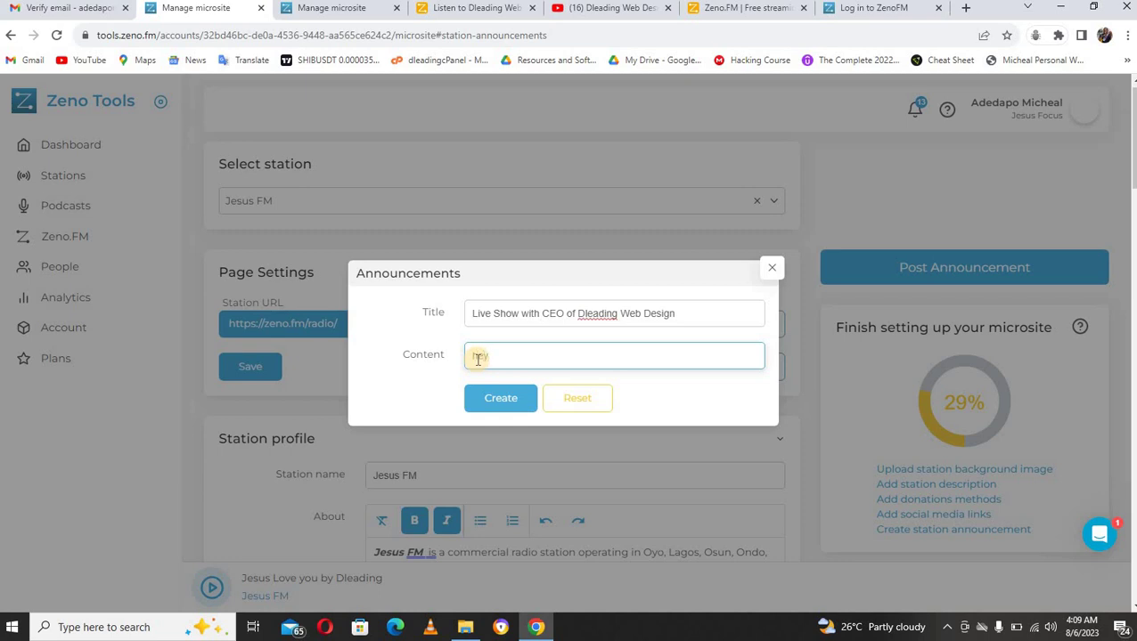
pyautogui.press('BackSpace')
pyautogui.press('BackSpace')
pyautogui.hotkey('ctrl', 'v')
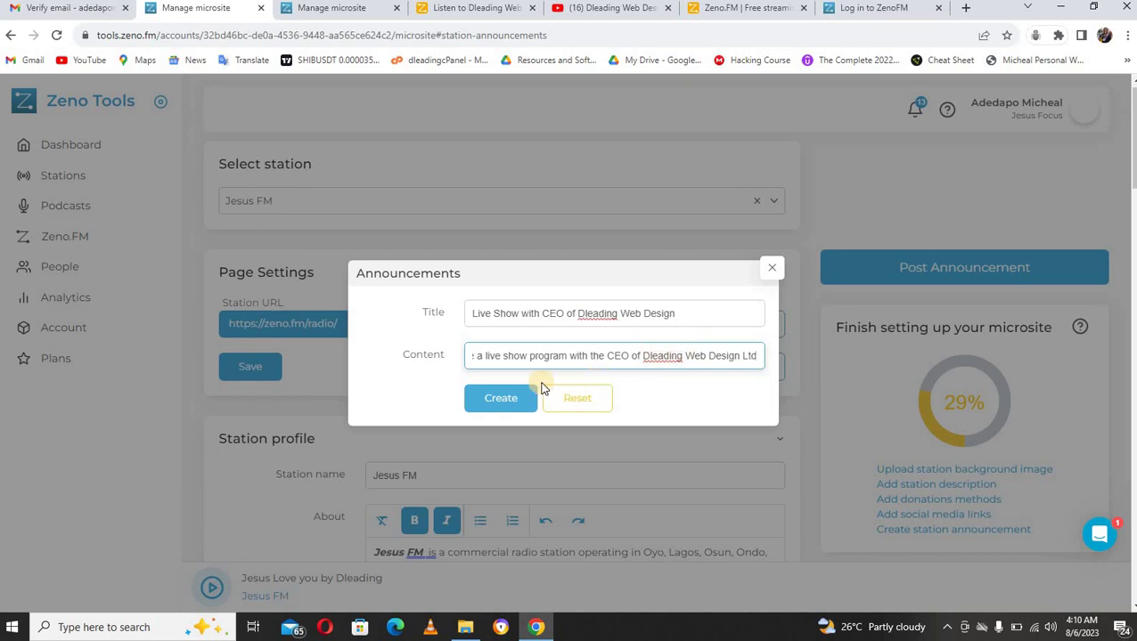
pyautogui.click(500, 397)
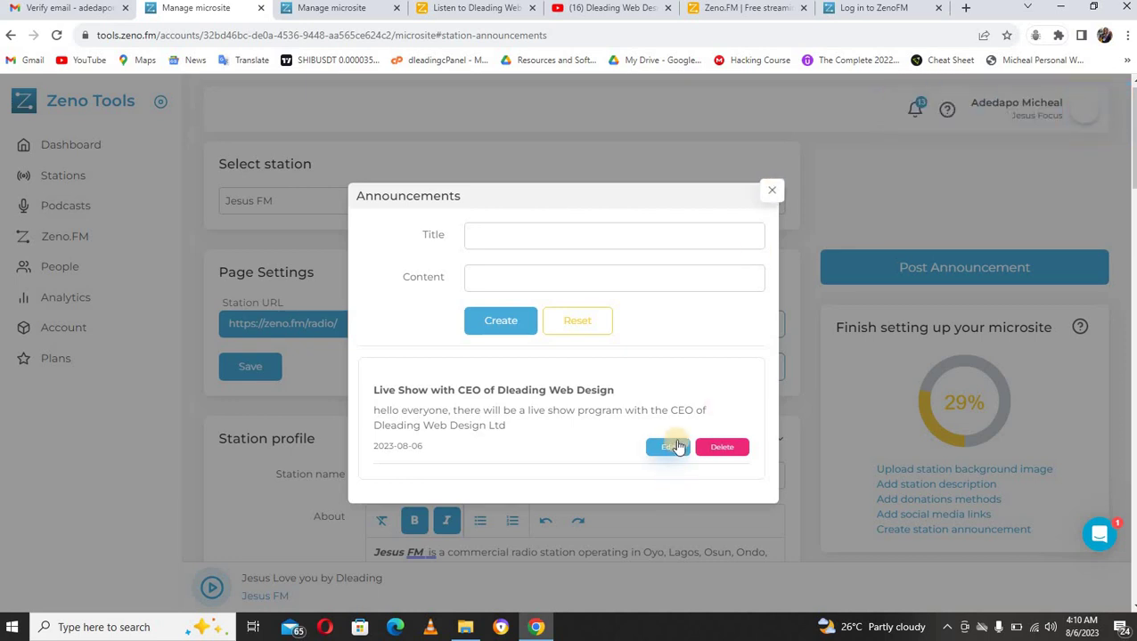
pyautogui.click(770, 193)
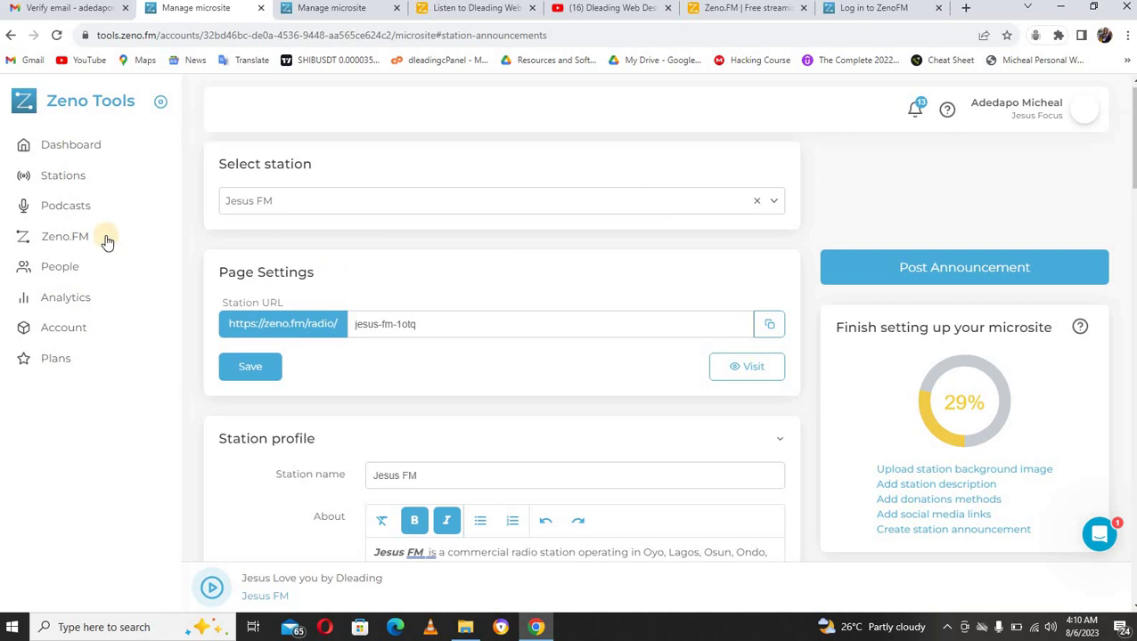
# Review the account settings and the microsite's setup progress, and open the list of stations.
pyautogui.click(67, 328)
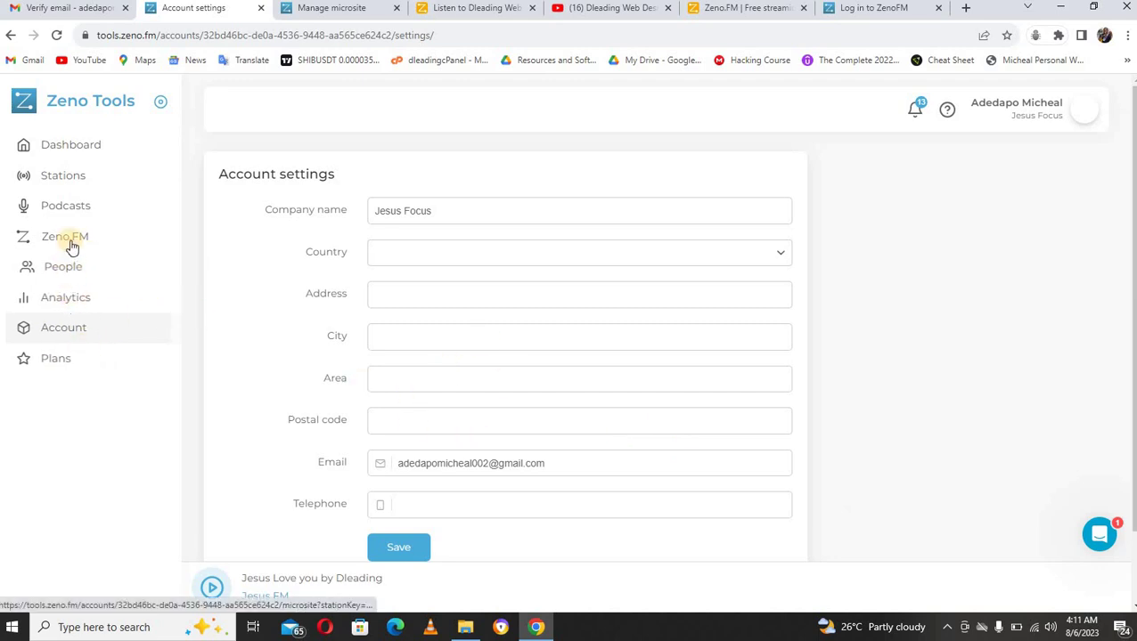
pyautogui.click(71, 242)
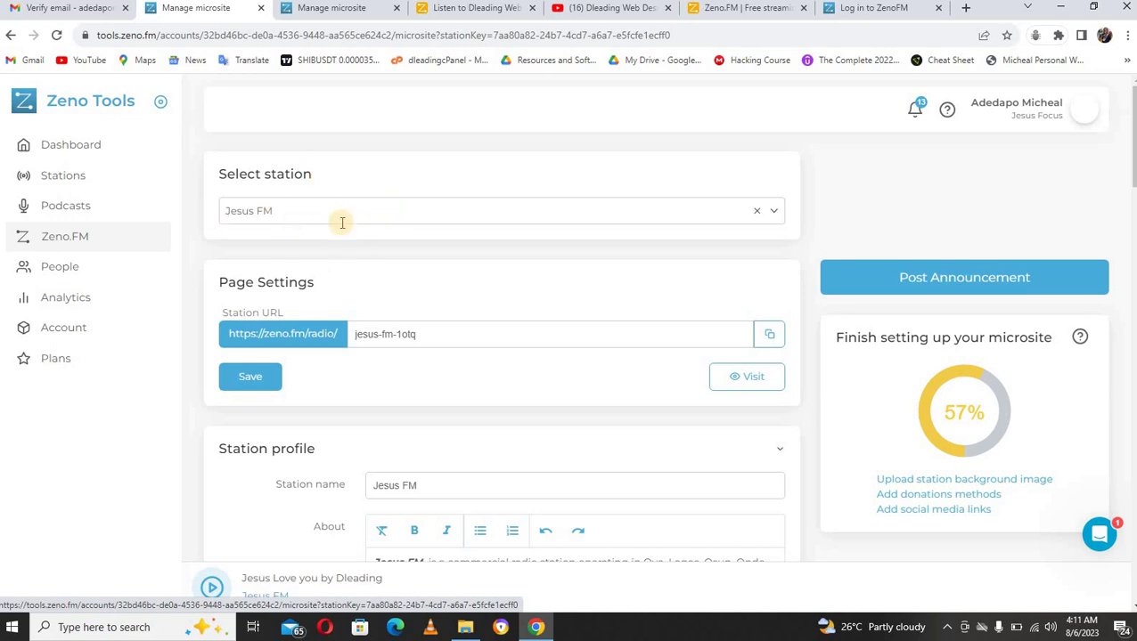
pyautogui.click(86, 177)
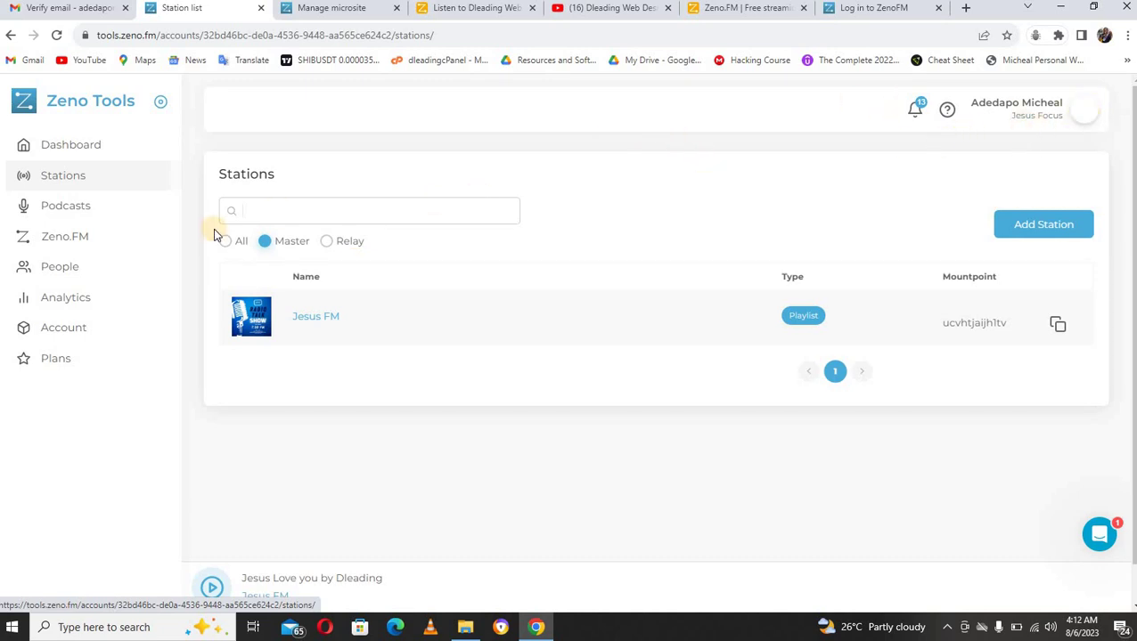
# Visit the public Jesus FM page from the microsite's page settings and review its station profile, website link, app download and similar stations sections.
pyautogui.click(110, 151)
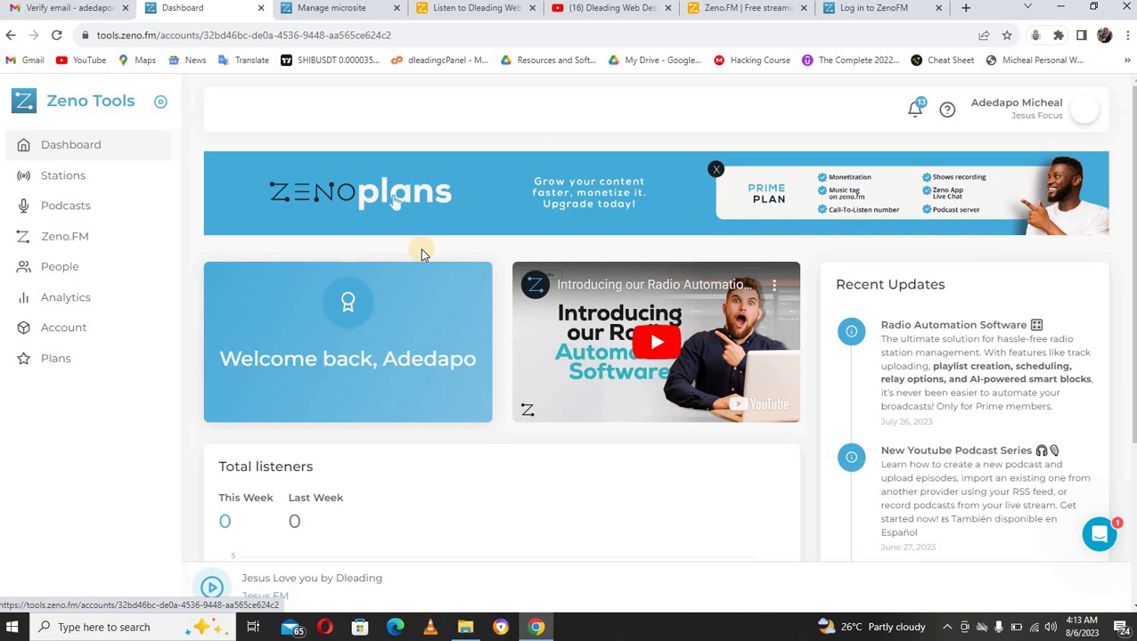
pyautogui.click(347, 8)
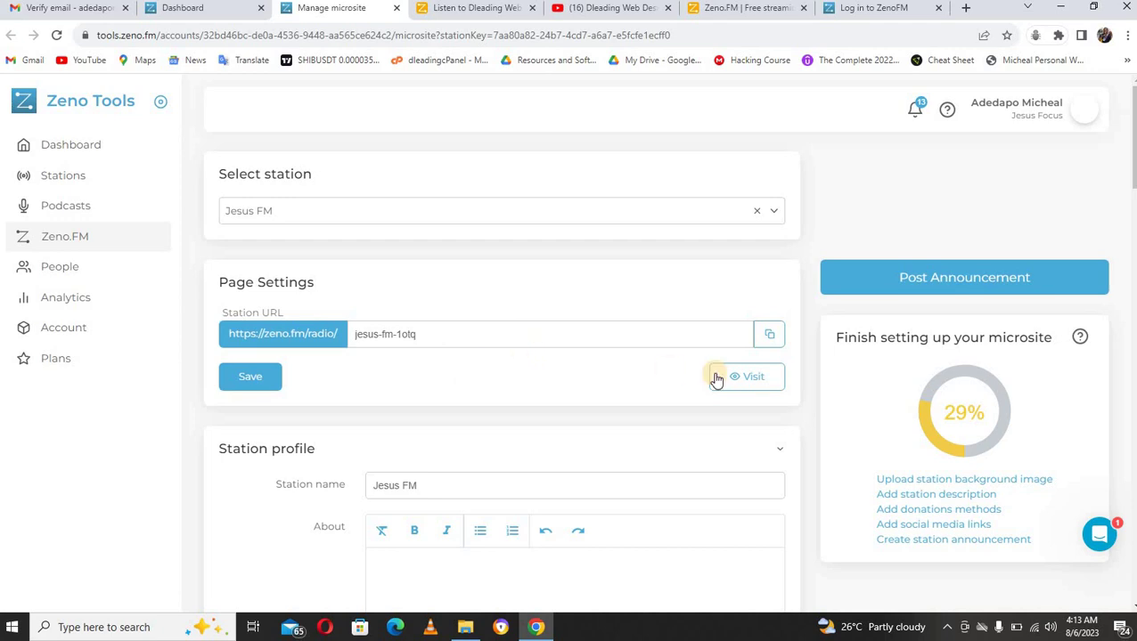
pyautogui.click(749, 381)
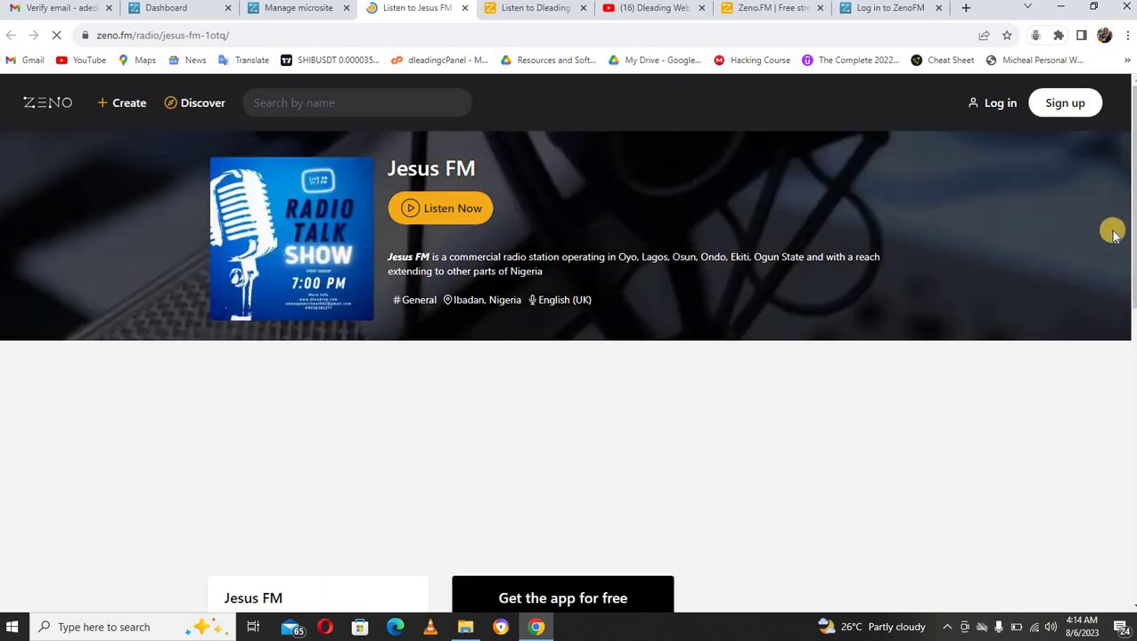
pyautogui.scroll(-3, 1130, 274)
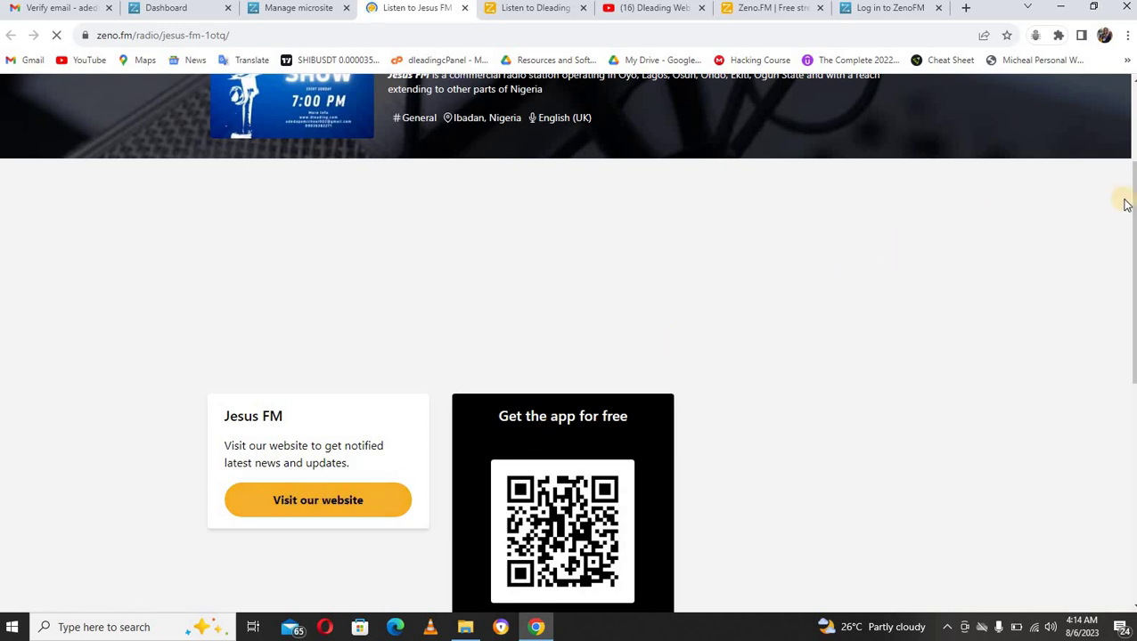
pyautogui.scroll(-1, 1127, 201)
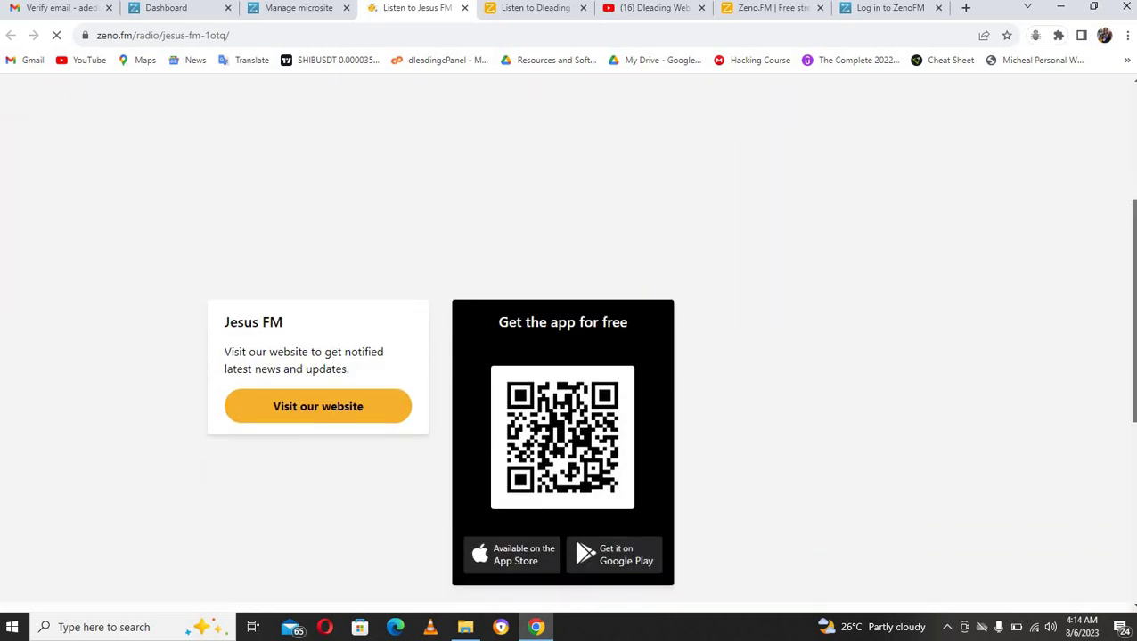
pyautogui.scroll(-3, 1127, 200)
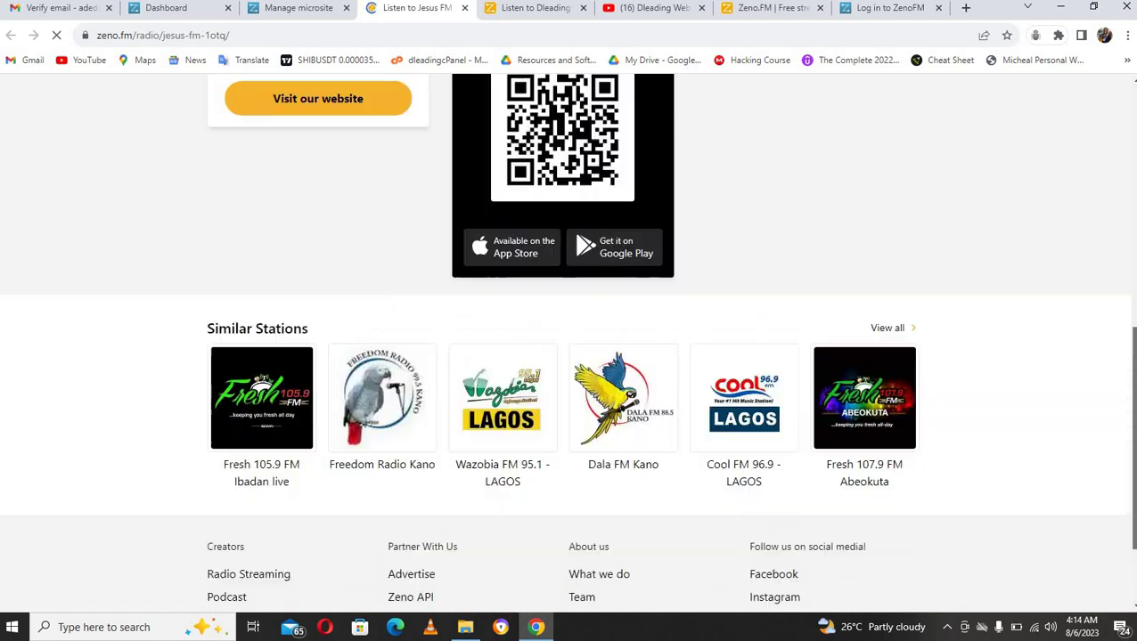
pyautogui.scroll(5, 936, 230)
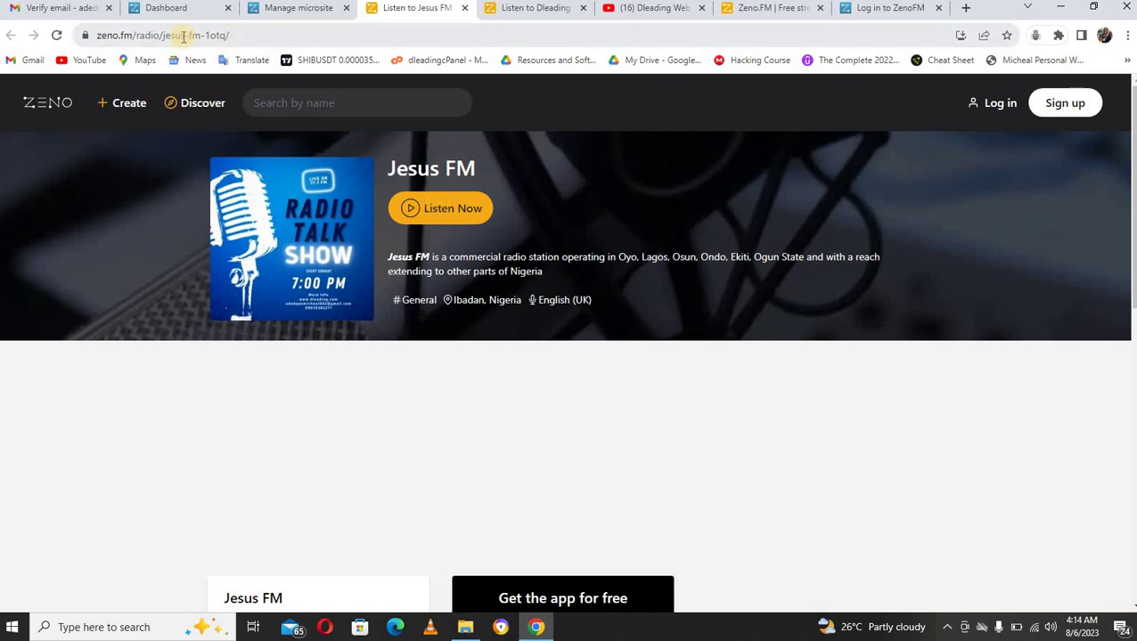
pyautogui.moveTo(284, 167)
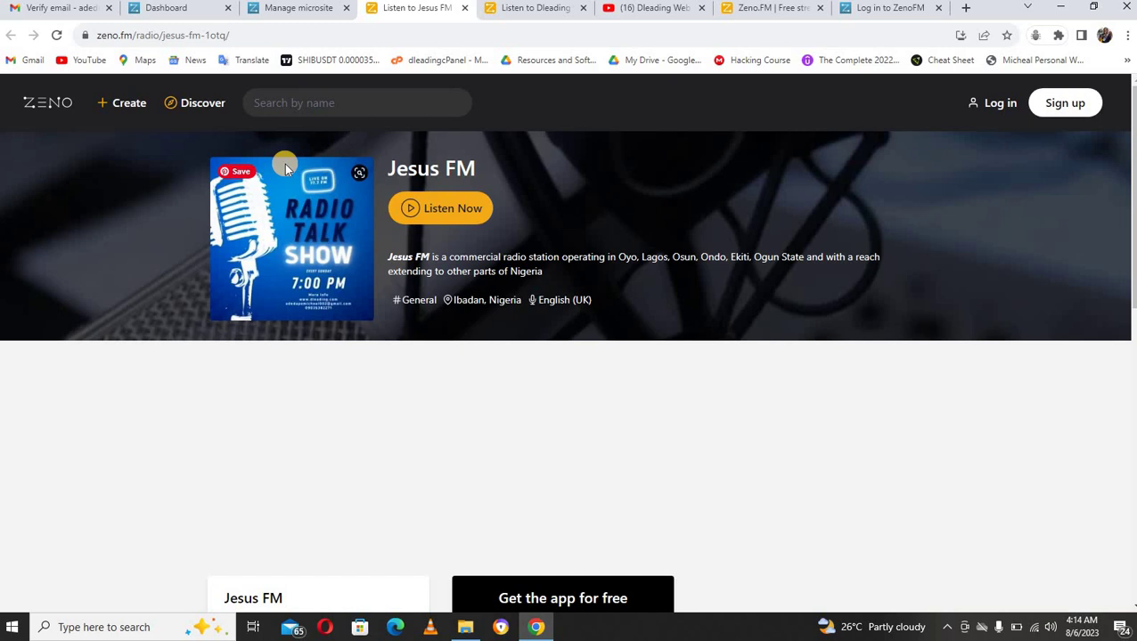